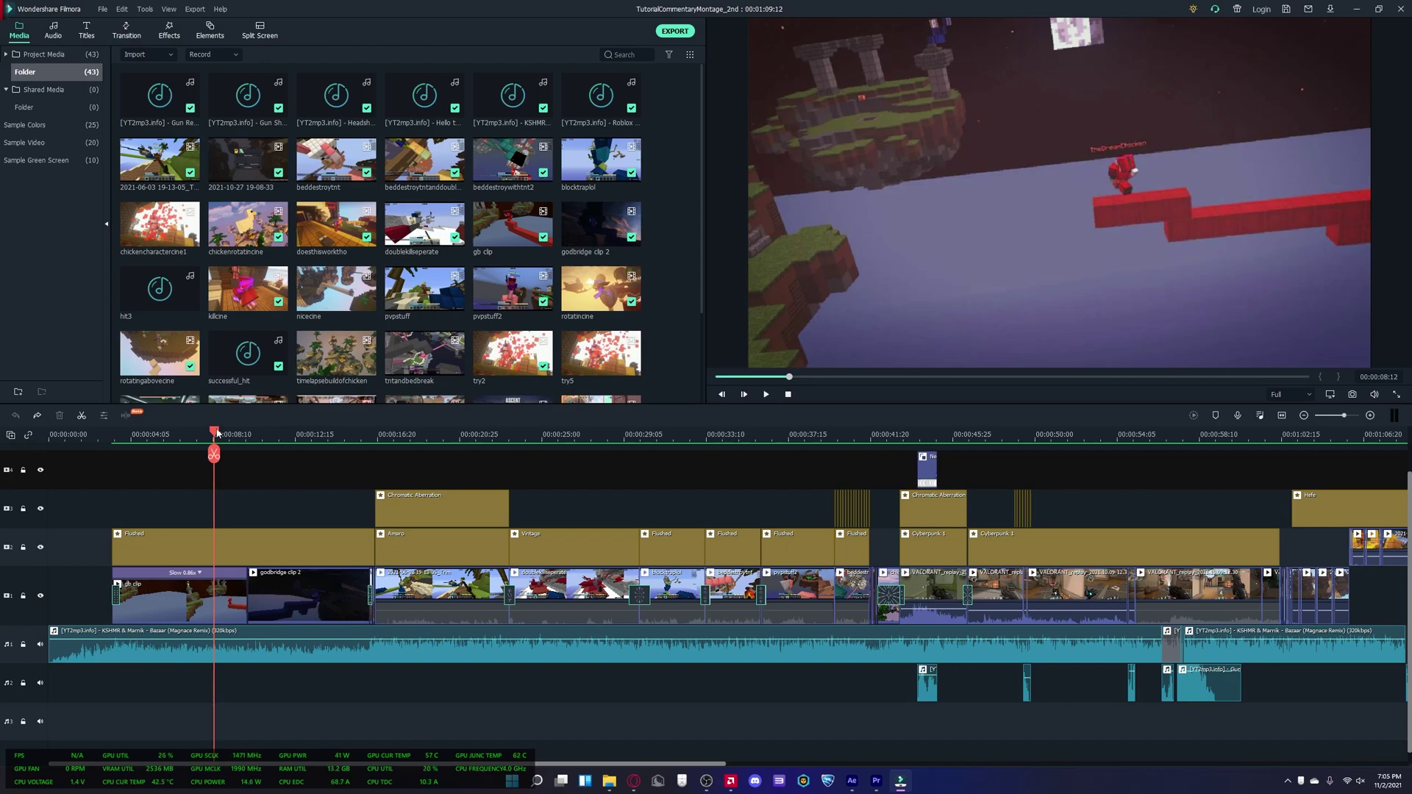
- Scrub through the montage's opening clips on the timeline and browse the imported media
drag(217, 433, 219, 433)
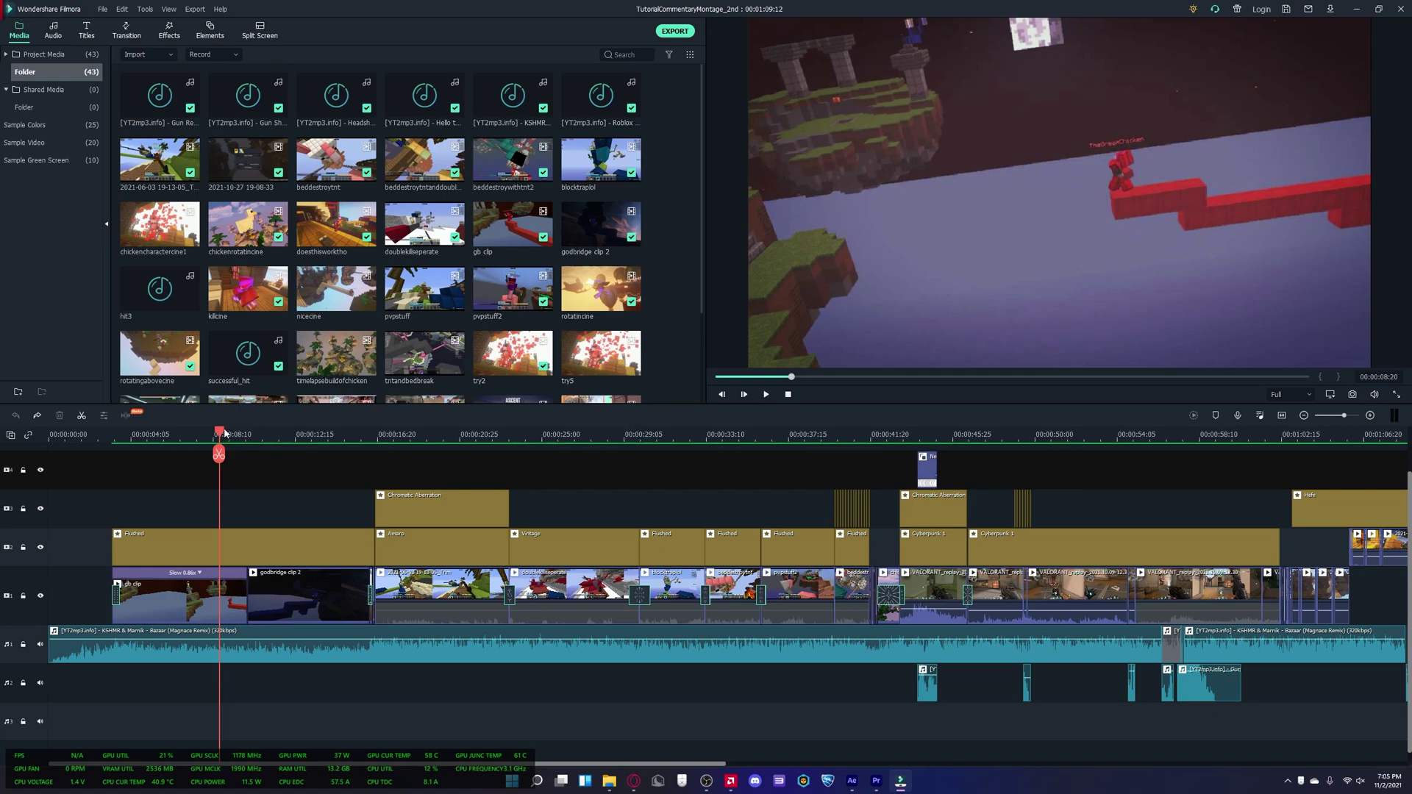
drag(219, 432, 243, 434)
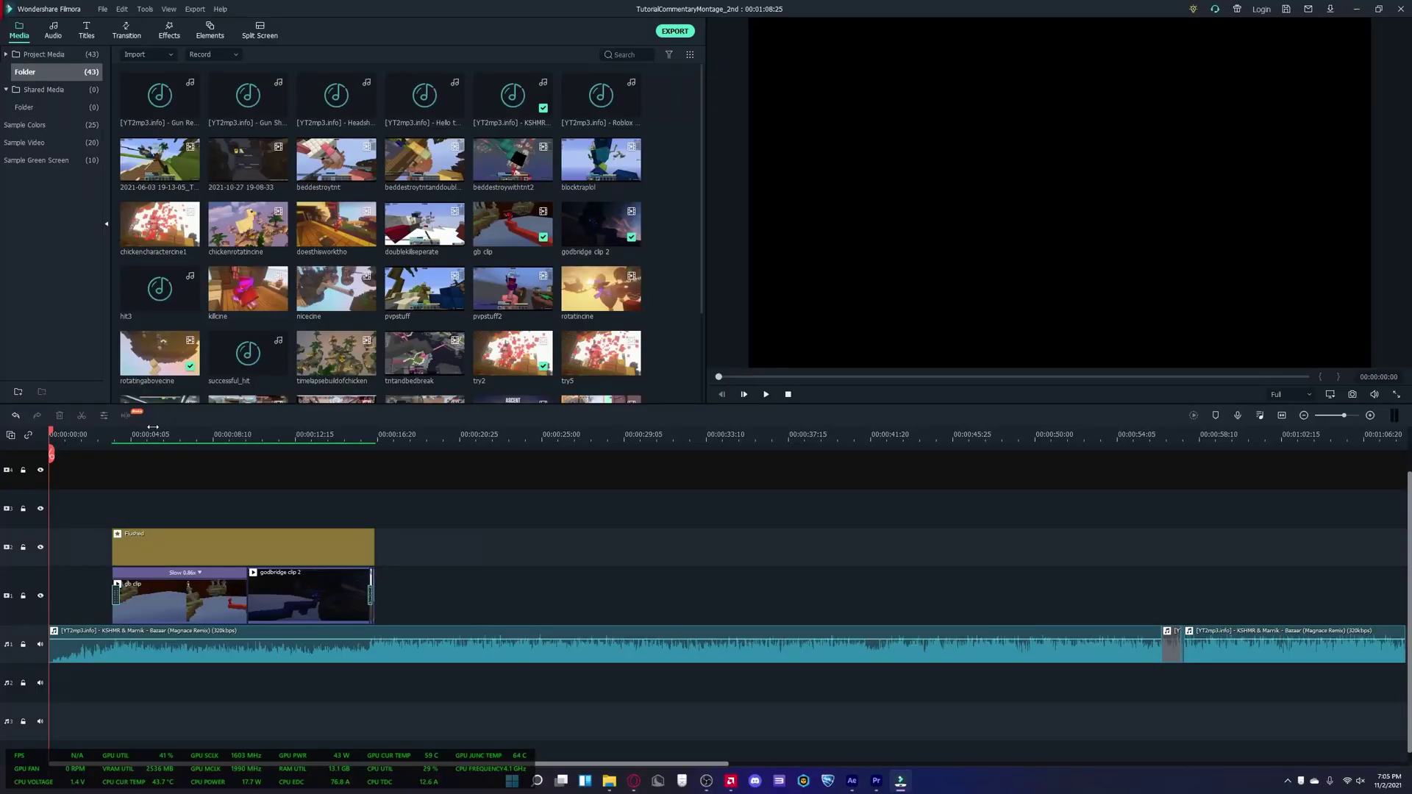
drag(117, 434, 404, 454)
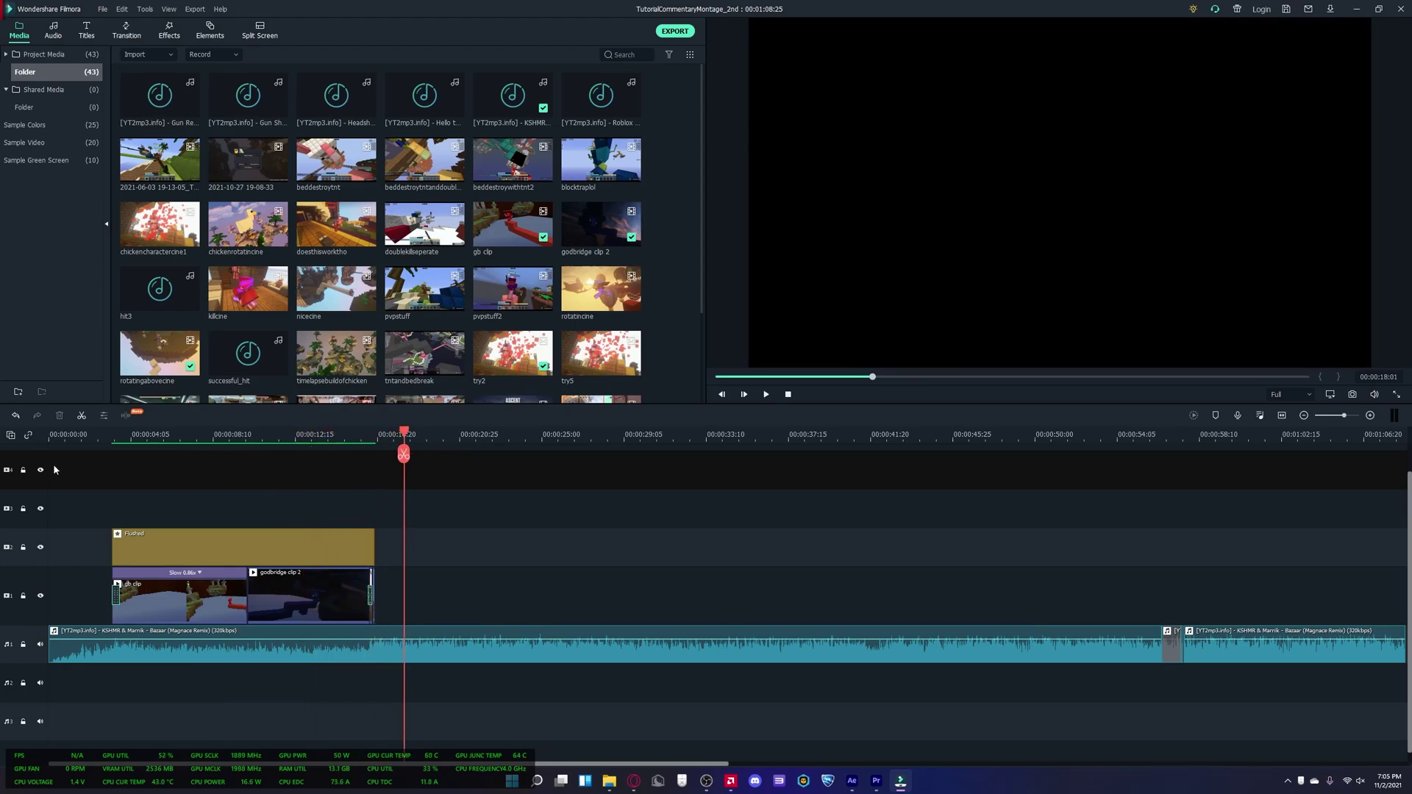
click(92, 438)
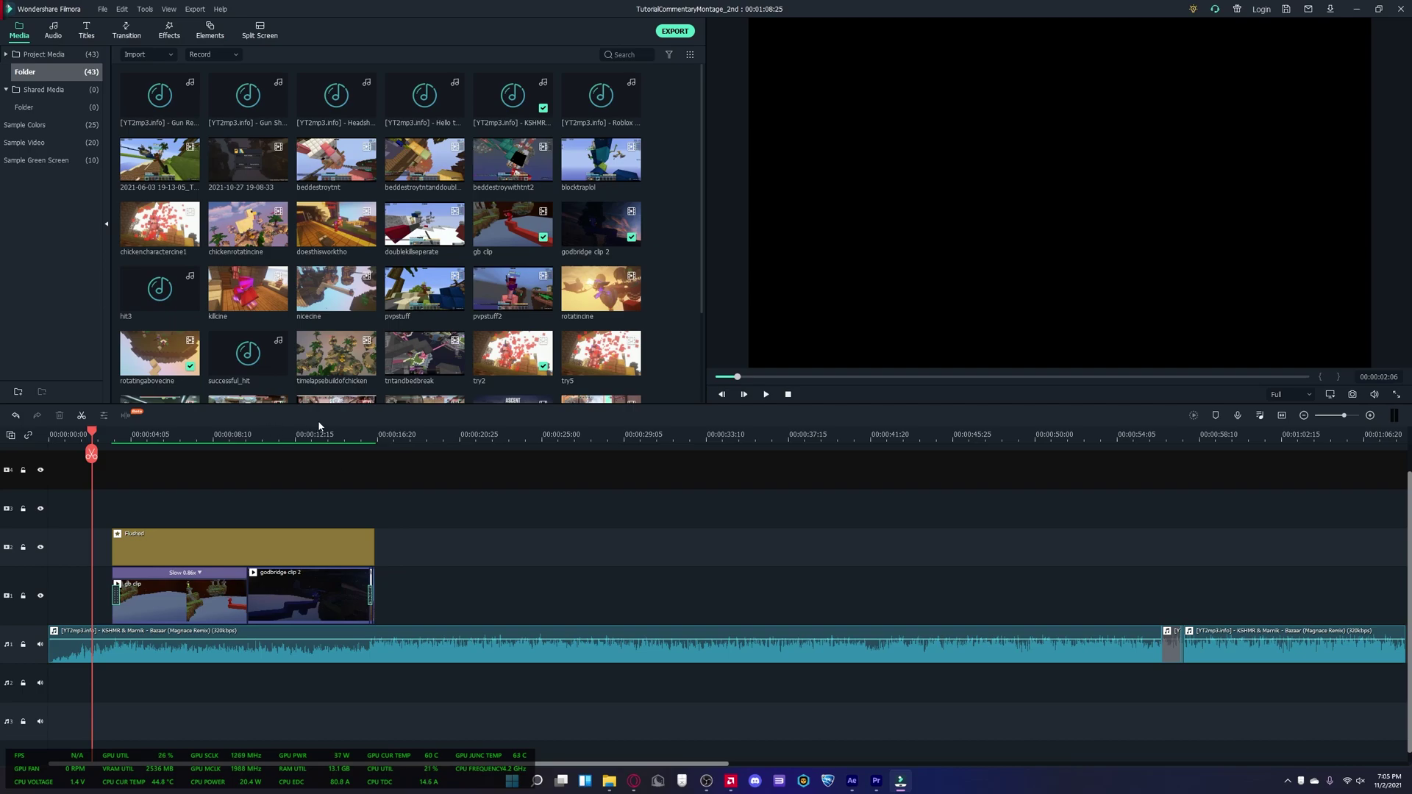
drag(369, 448, 375, 435)
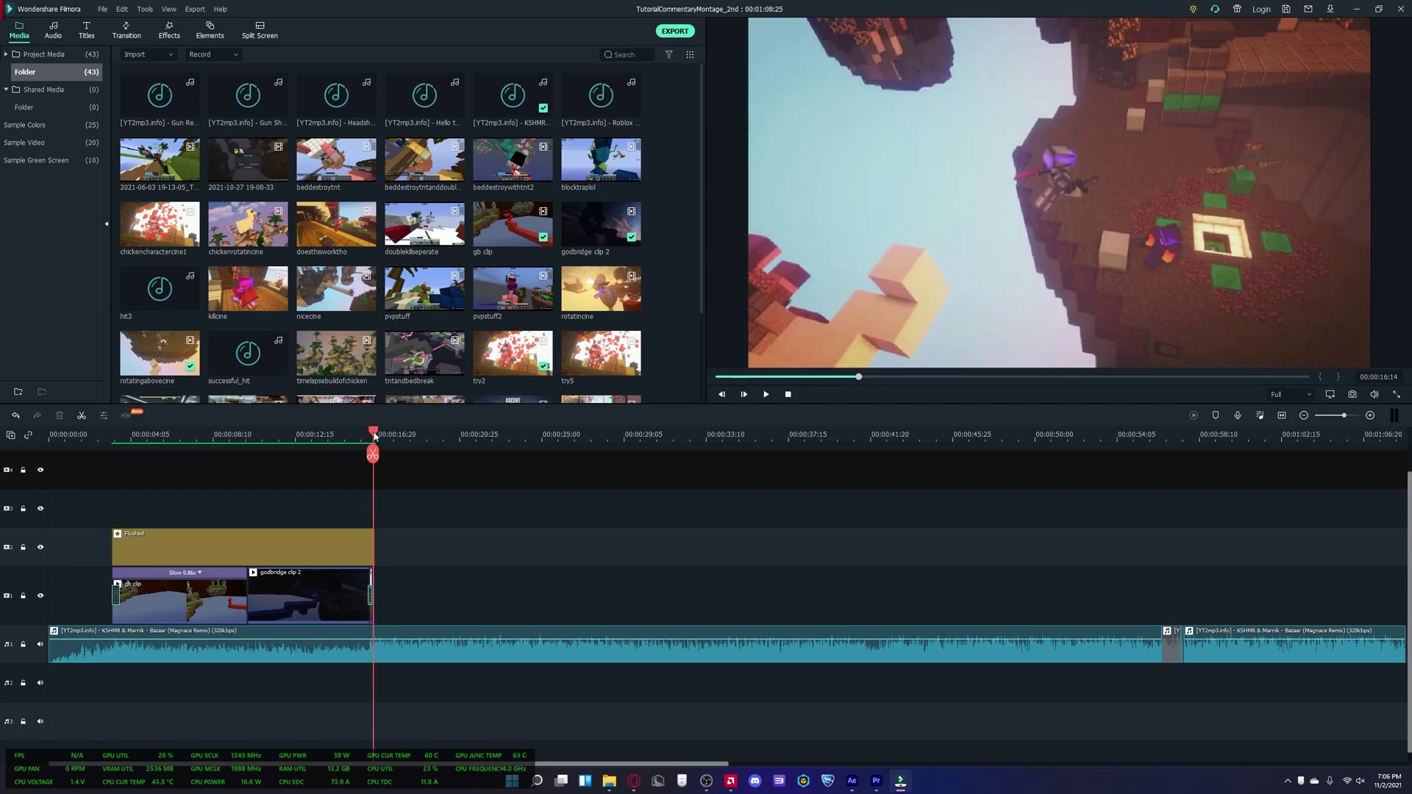
scroll(470, 392, down, 3)
scroll(409, 473, up, 1)
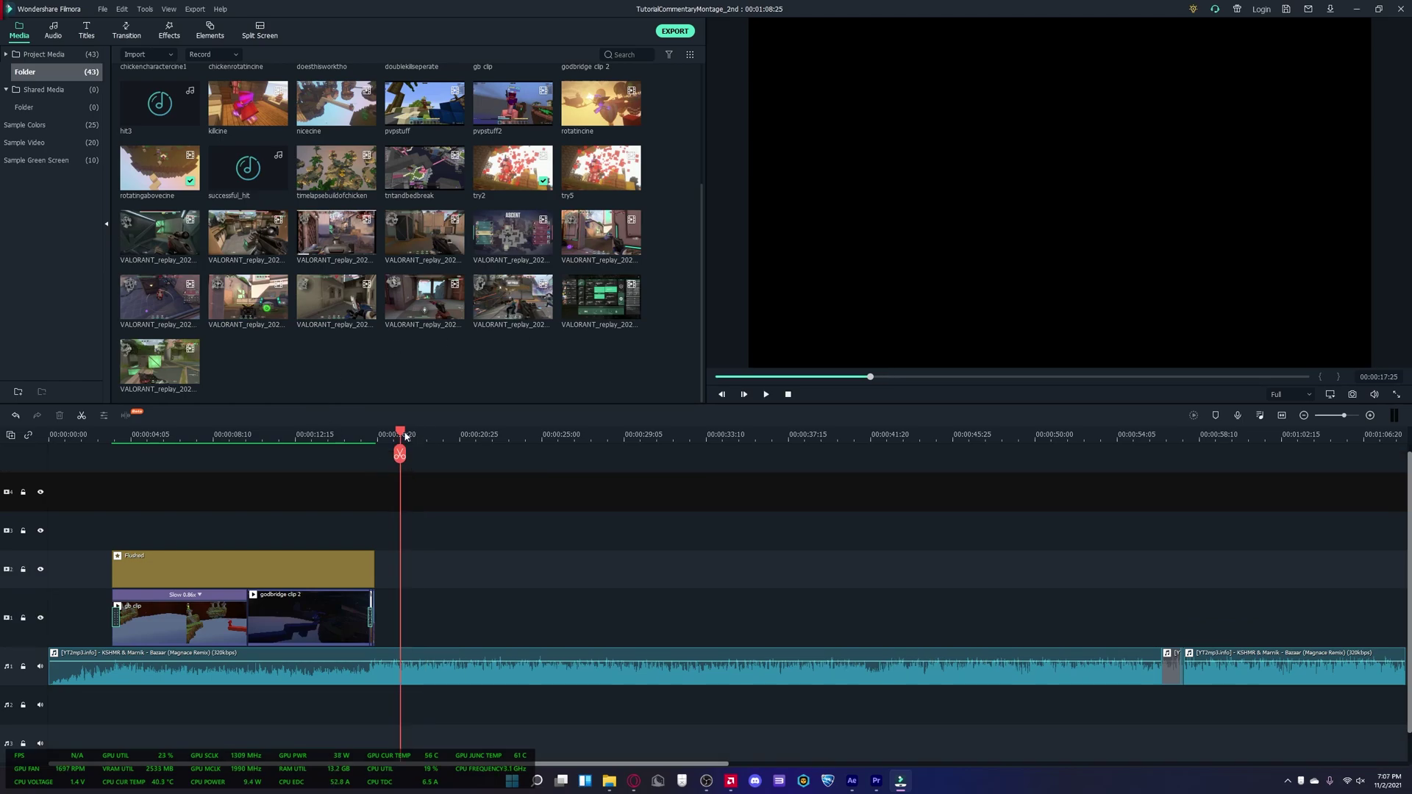
mouse_move(403, 435)
mouse_down()
mouse_move(383, 438)
mouse_move(403, 444)
mouse_move(395, 433)
mouse_up()
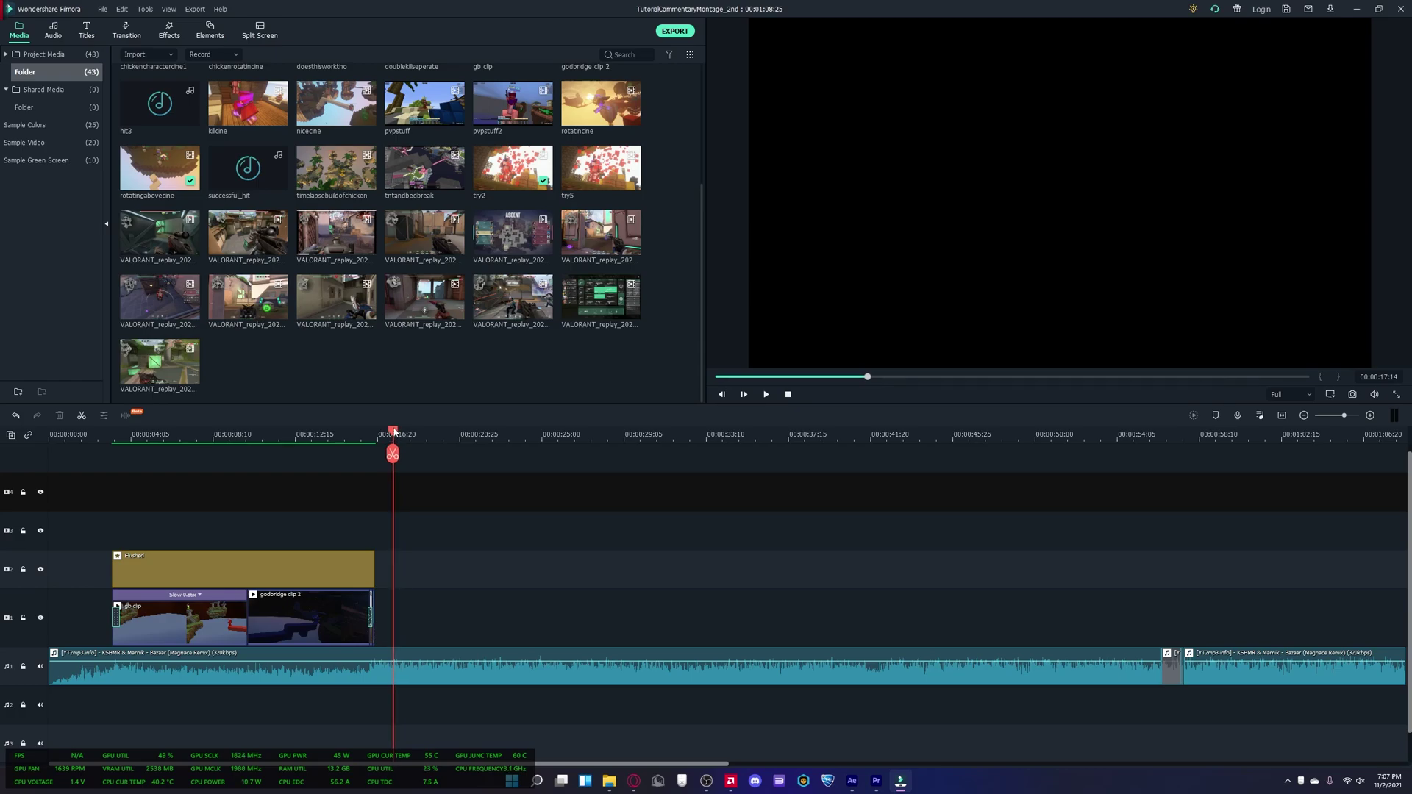
- Switch to the TrimmedClips folder window in File Explorer and look through its video clips and song file
mouse_move(609, 781)
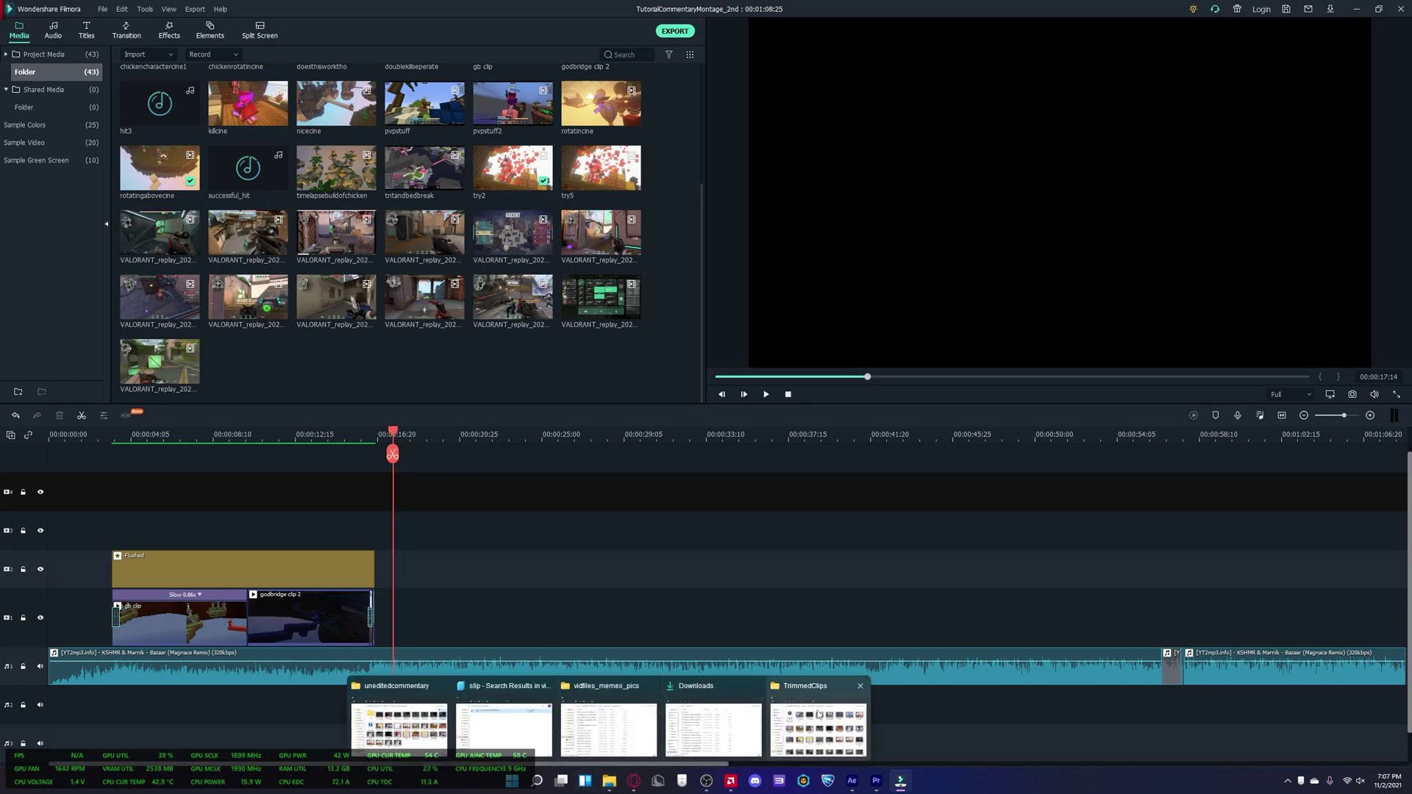
click(836, 698)
click(1121, 186)
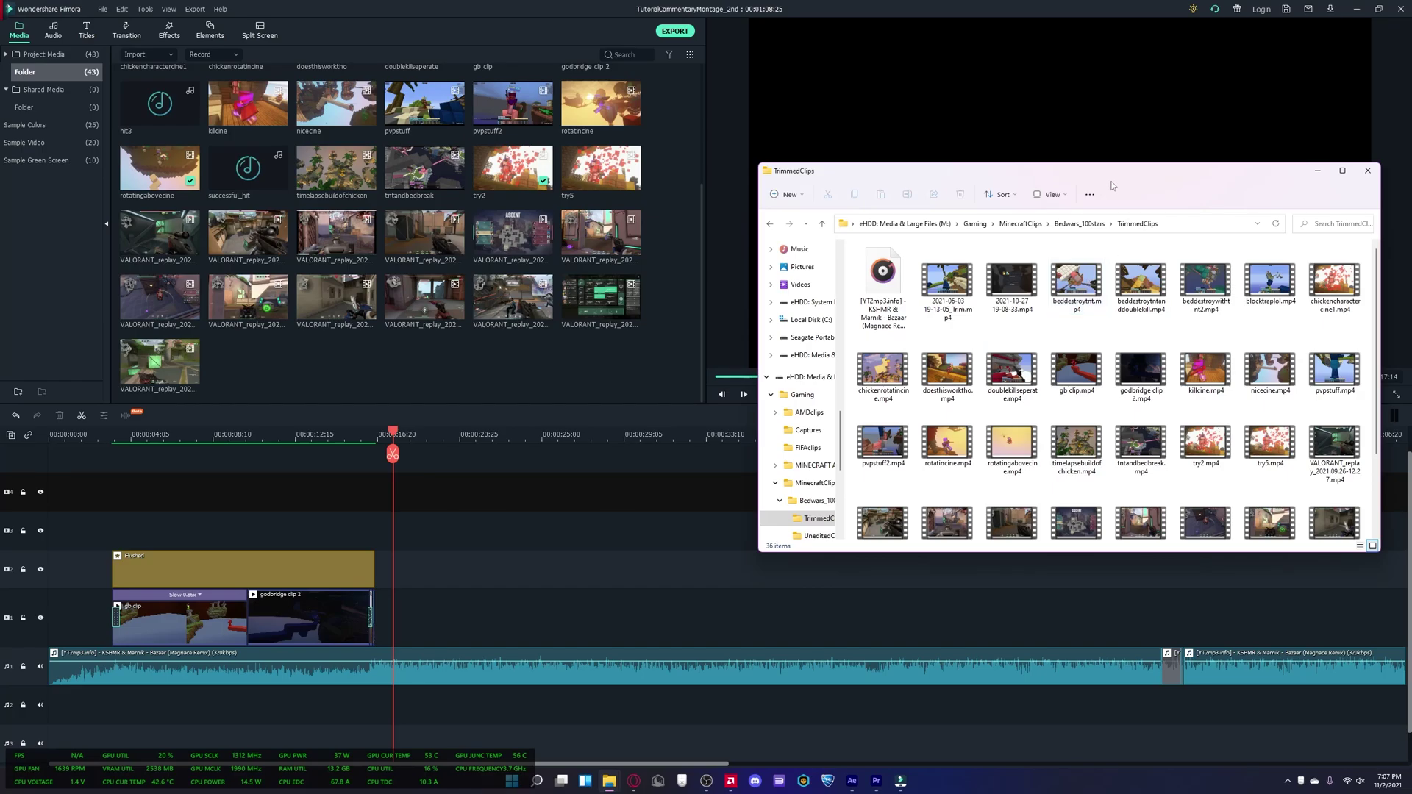
drag(1070, 174, 703, 189)
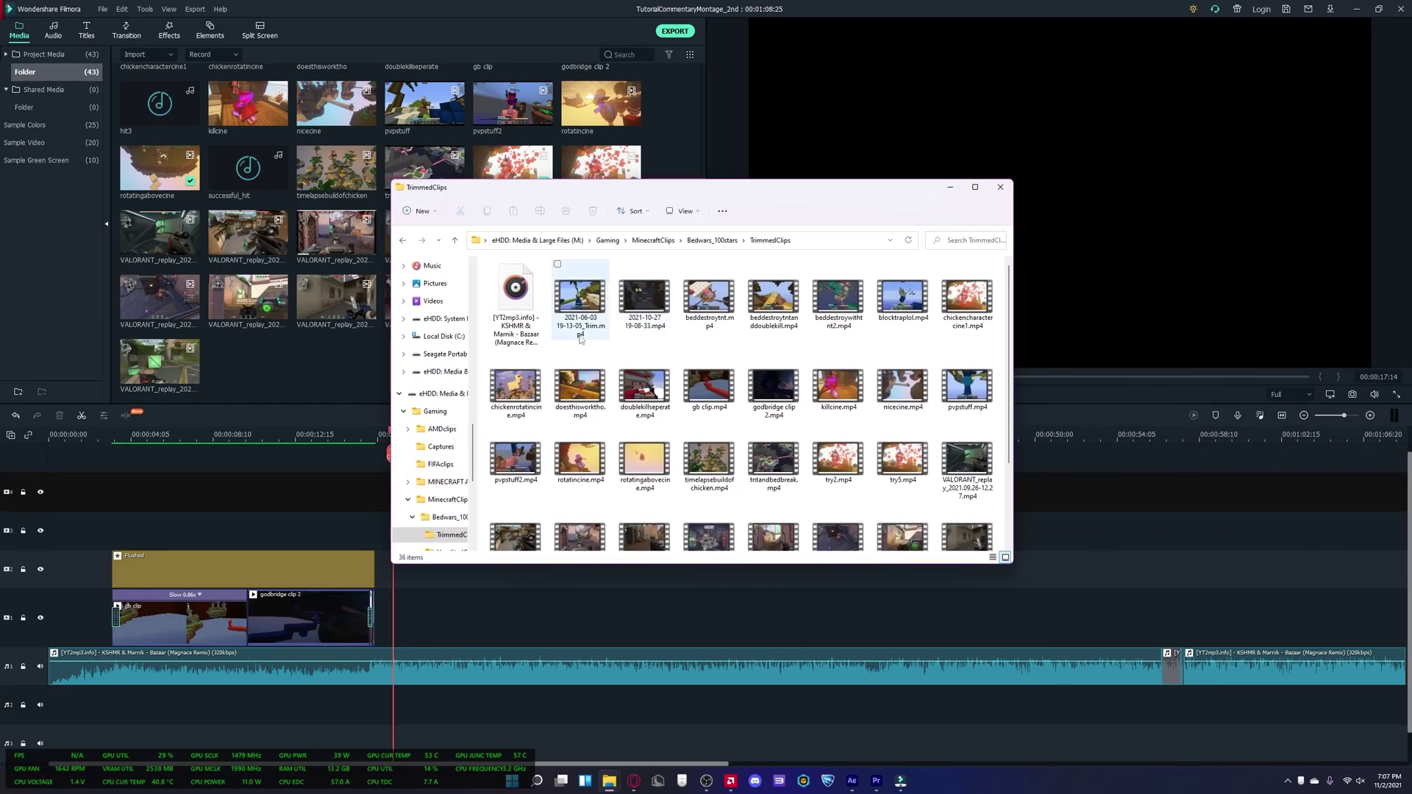
scroll(647, 382, down, 3)
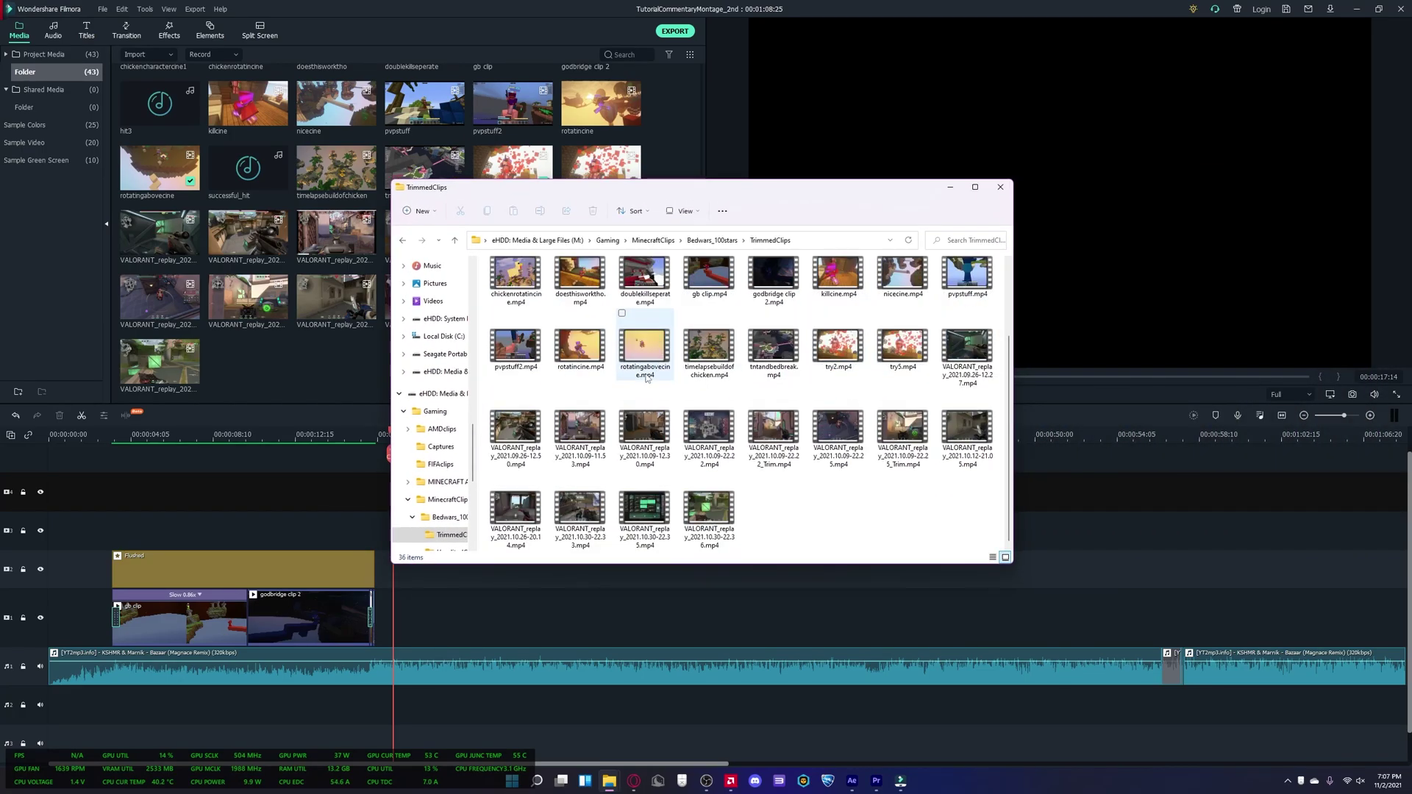
mouse_move(816, 535)
mouse_down()
mouse_move(479, 394)
mouse_move(946, 378)
mouse_move(928, 406)
mouse_move(786, 506)
mouse_move(833, 515)
mouse_up()
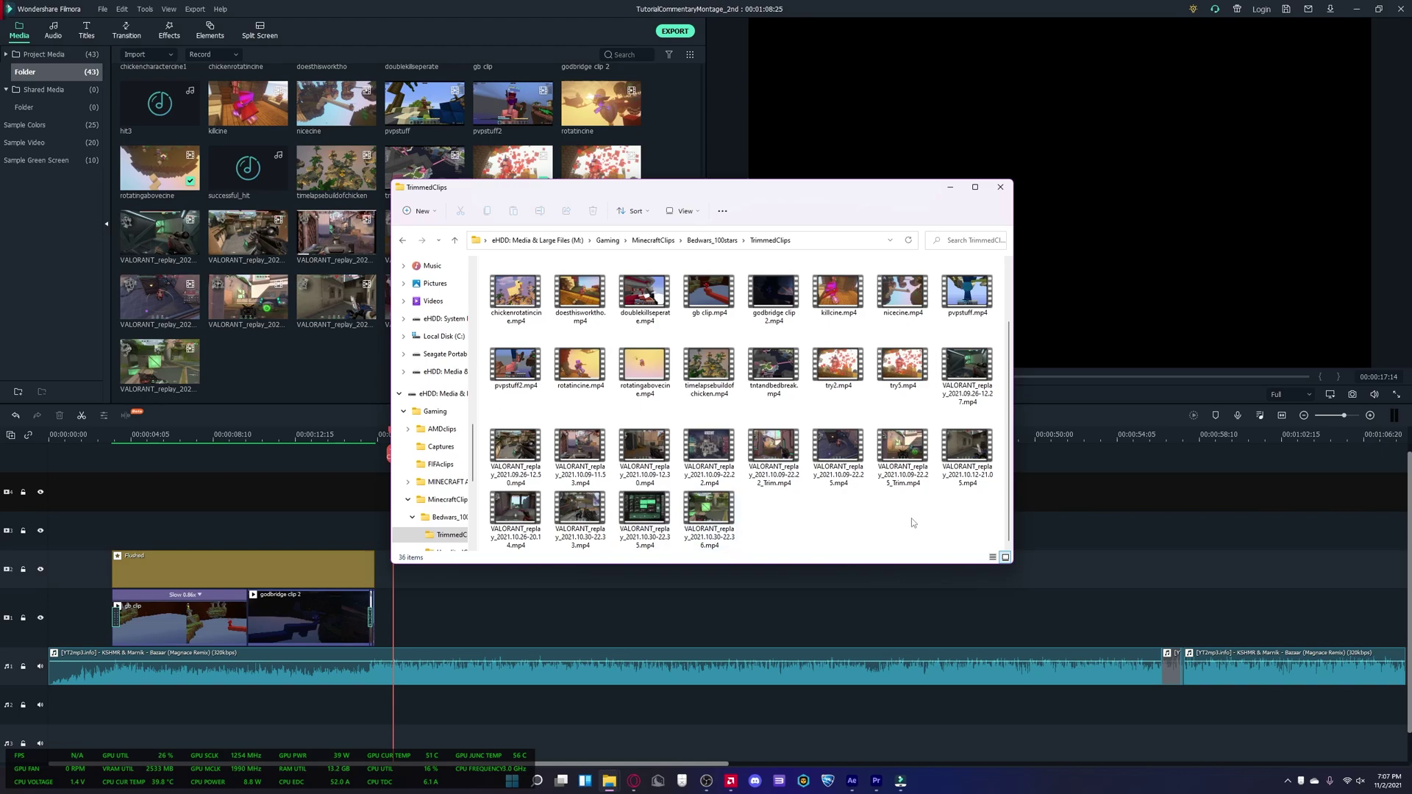
scroll(971, 441, up, 2)
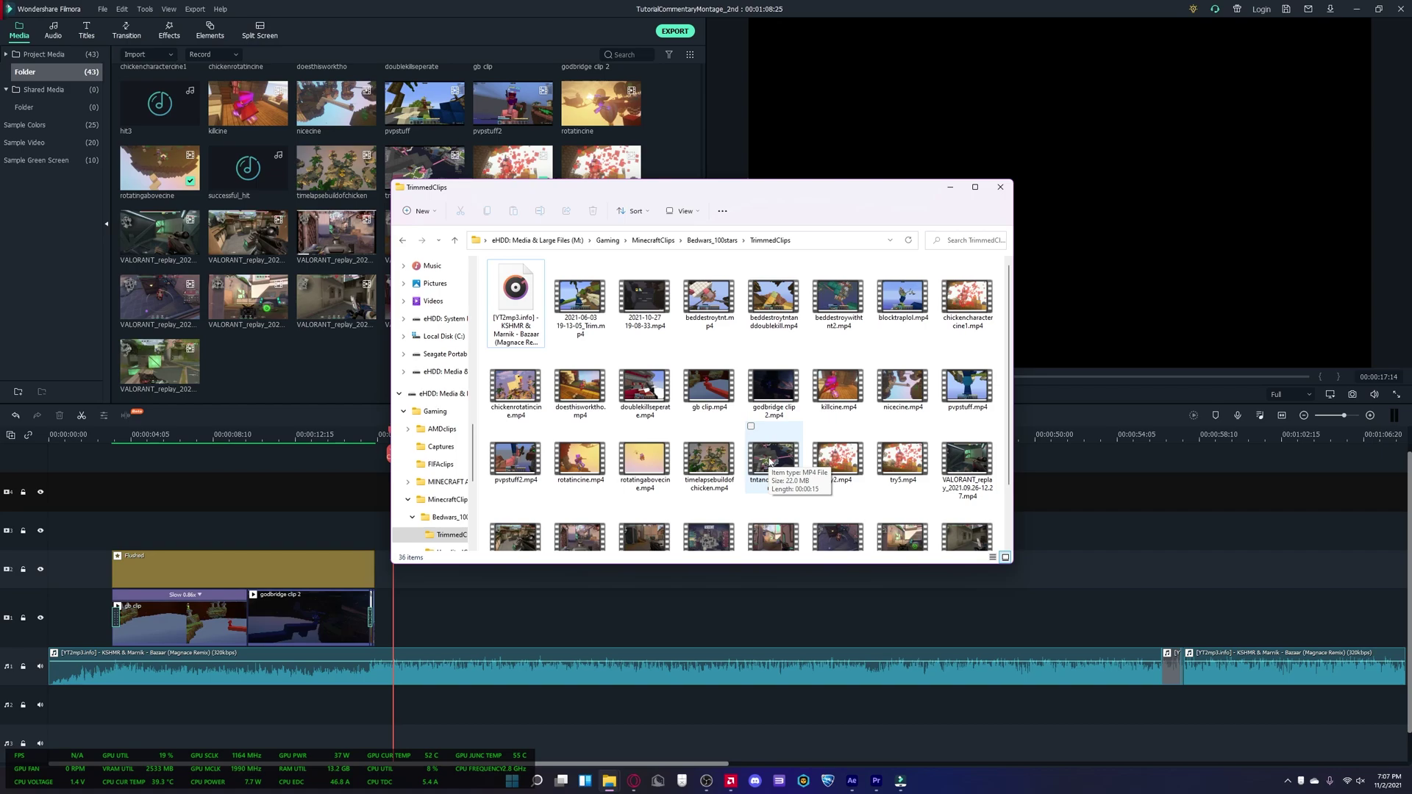
scroll(770, 461, down, 2)
scroll(772, 441, up, 2)
scroll(778, 417, down, 2)
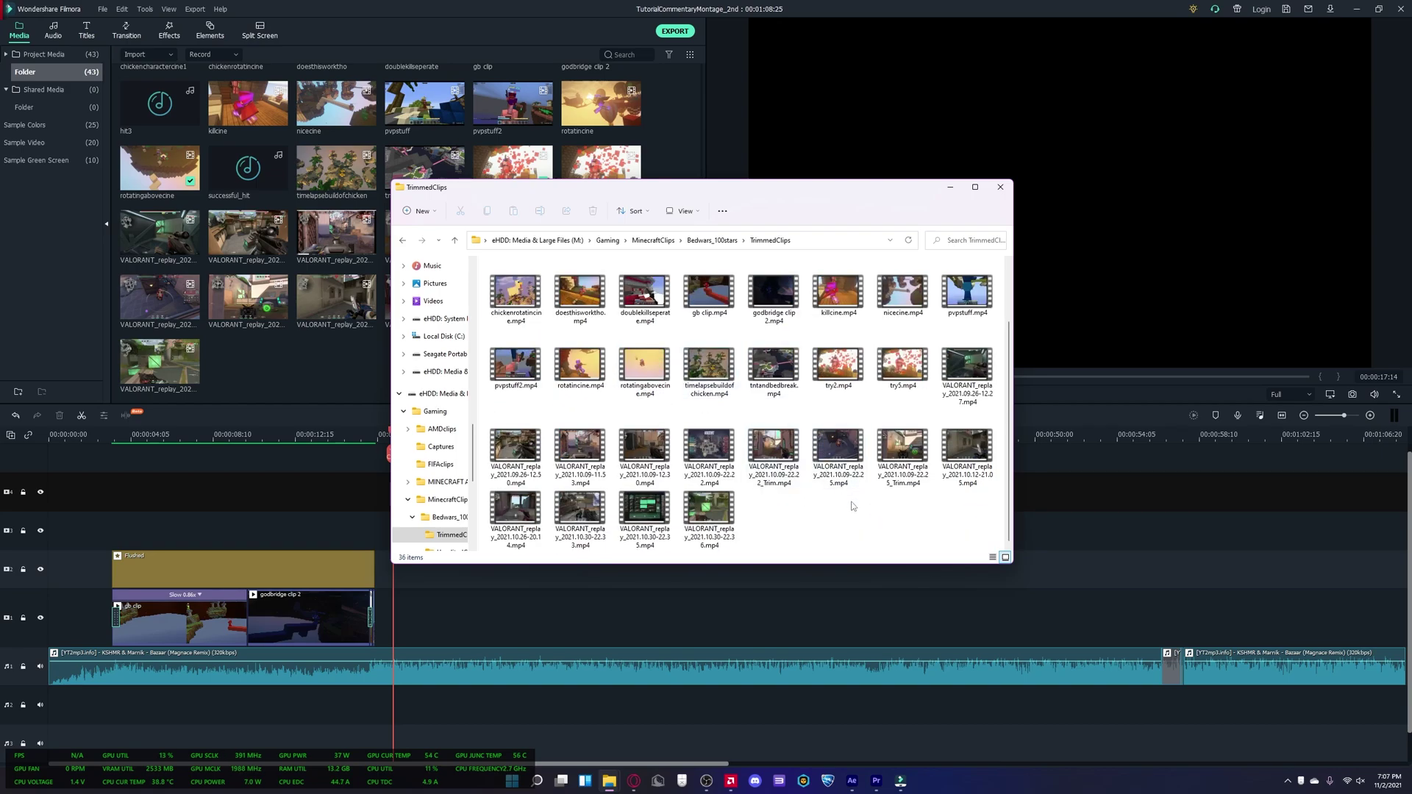
scroll(857, 500, up, 2)
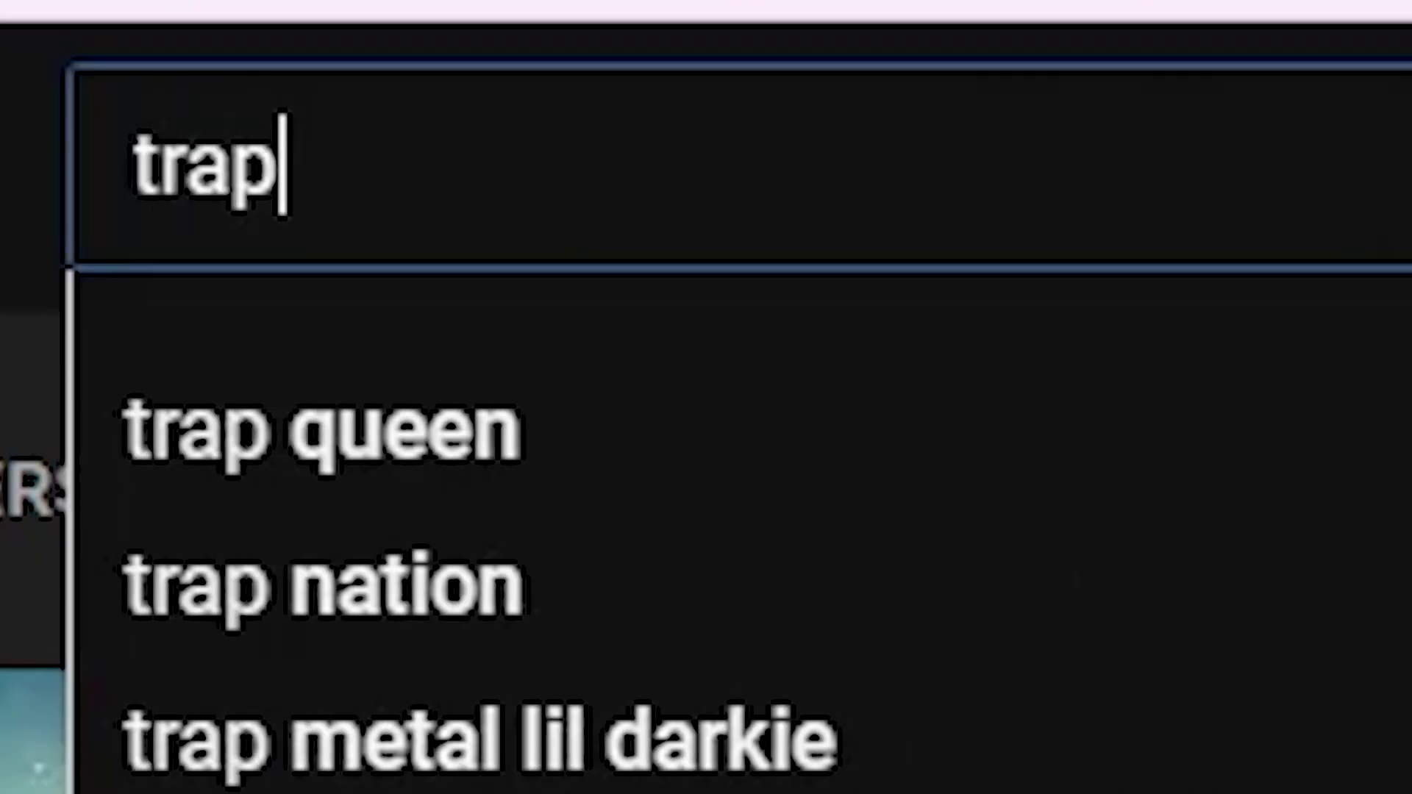
- Search YouTube for "trap nation" and open the Trap Nation channel
text(nation)
key(Return)
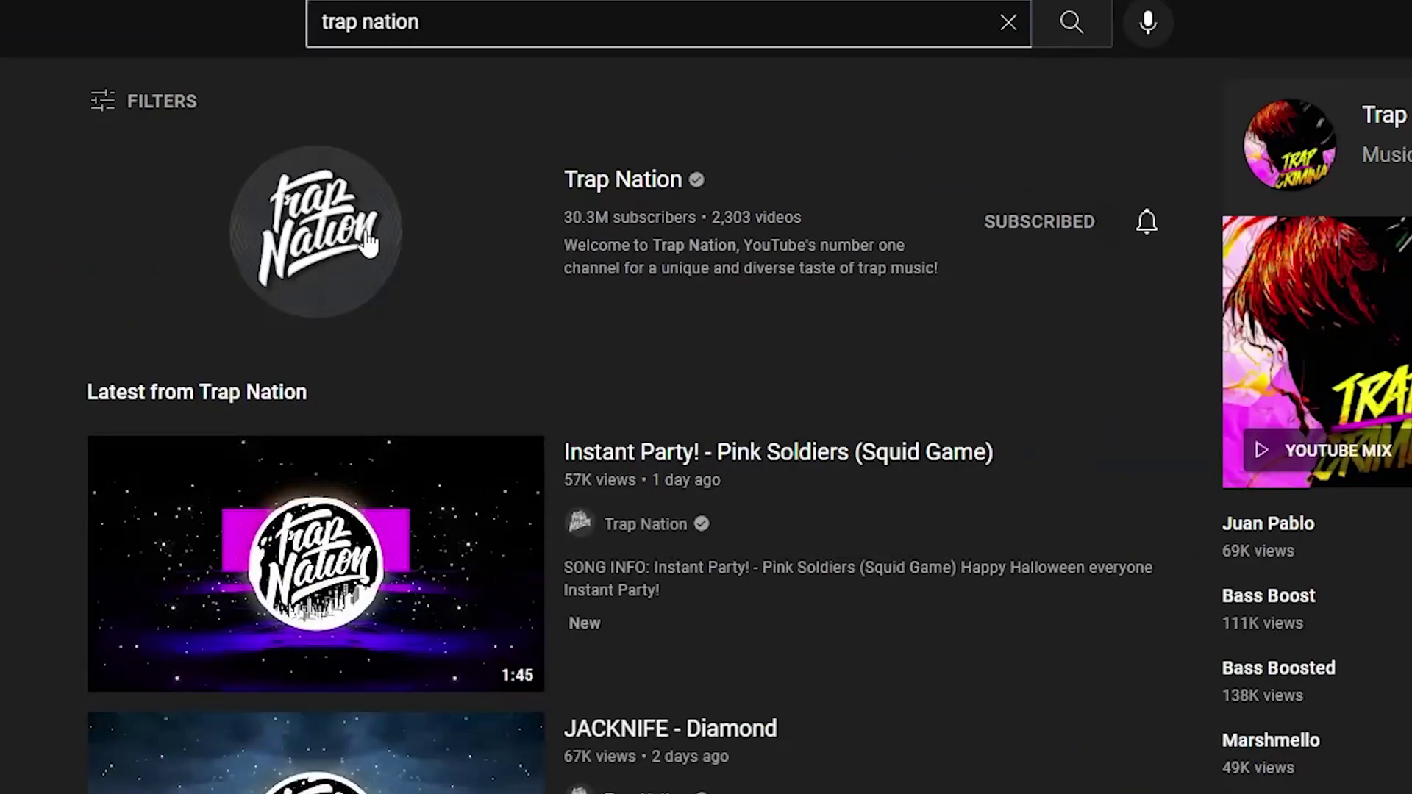
click(369, 244)
click(359, 197)
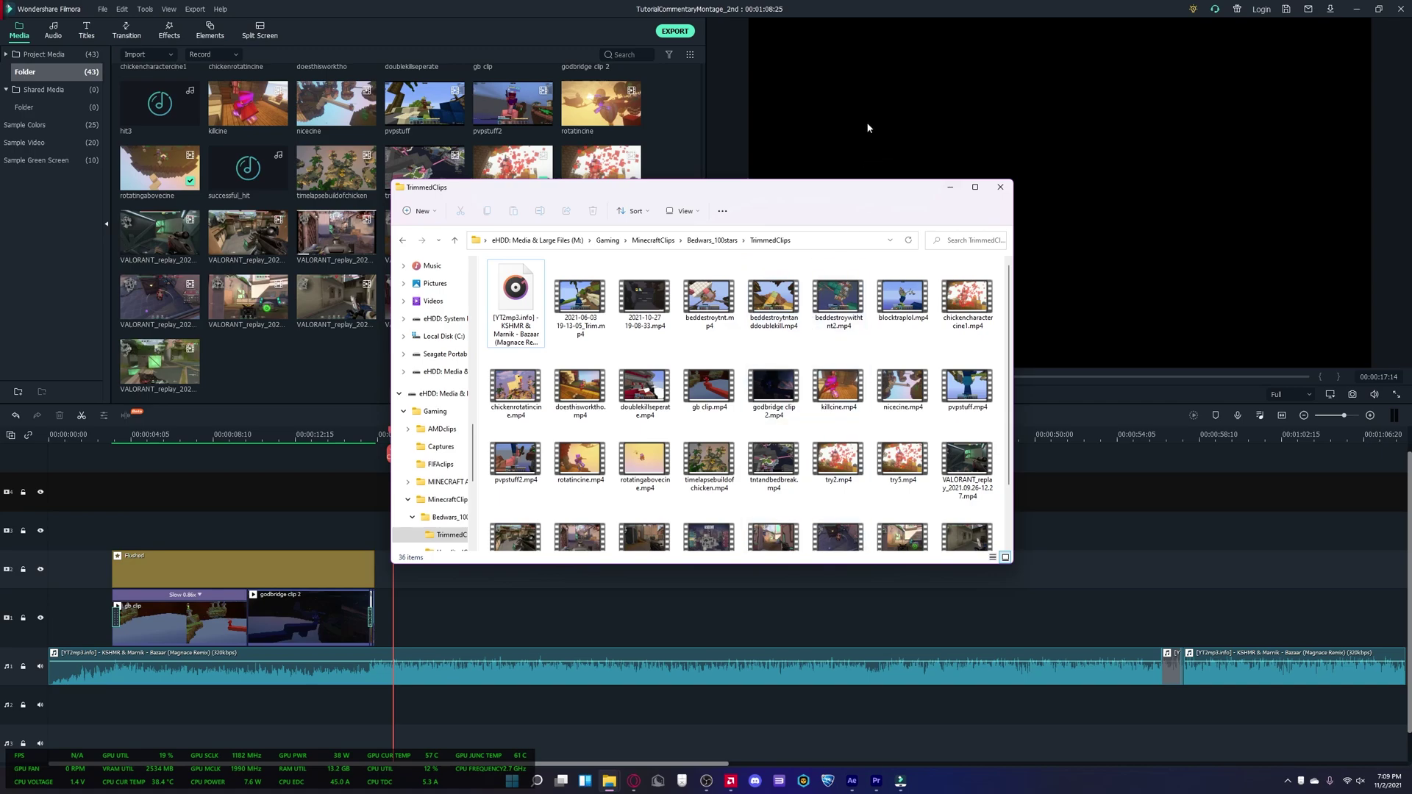
- Select all files in the TrimmedClips folder and return to the Filmora project
drag(829, 180, 869, 142)
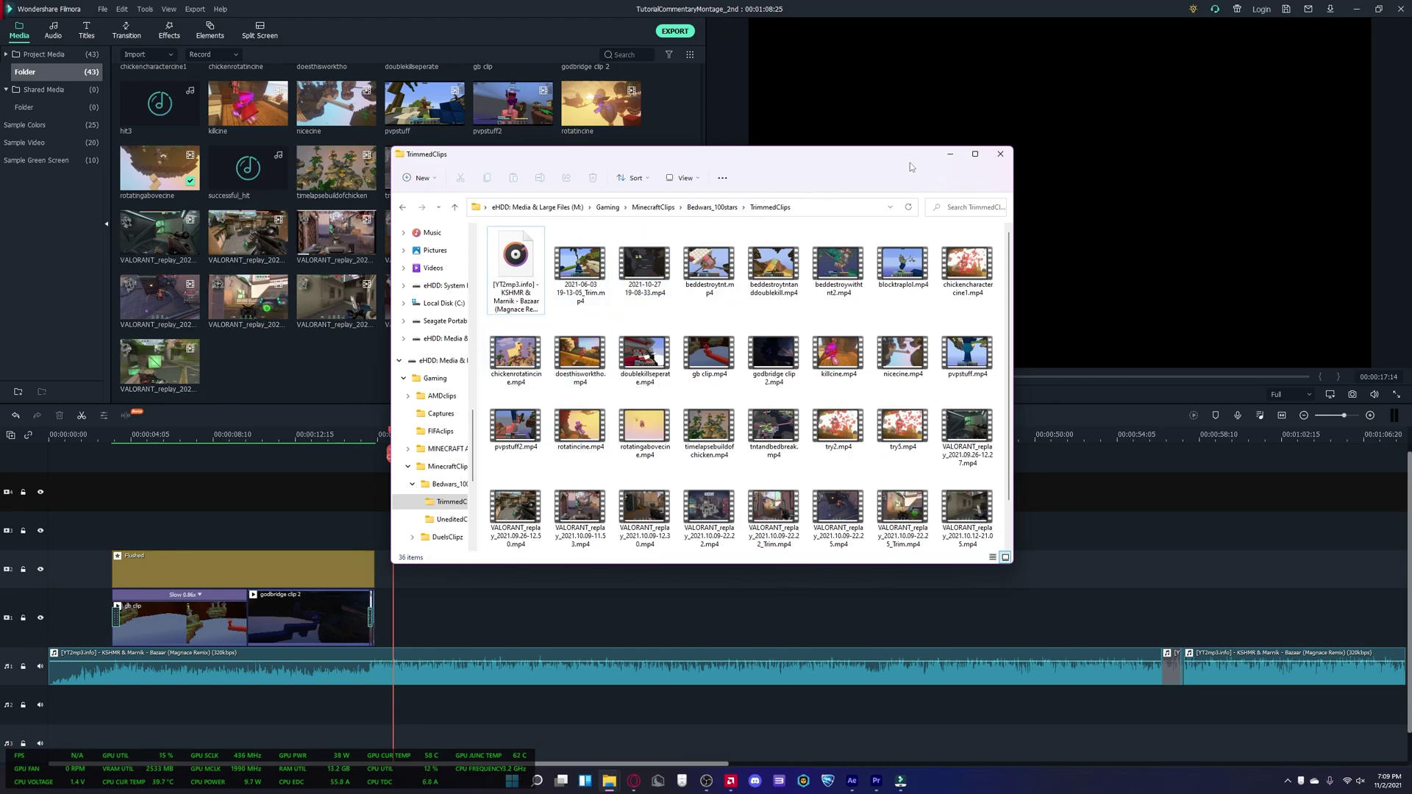
click(949, 154)
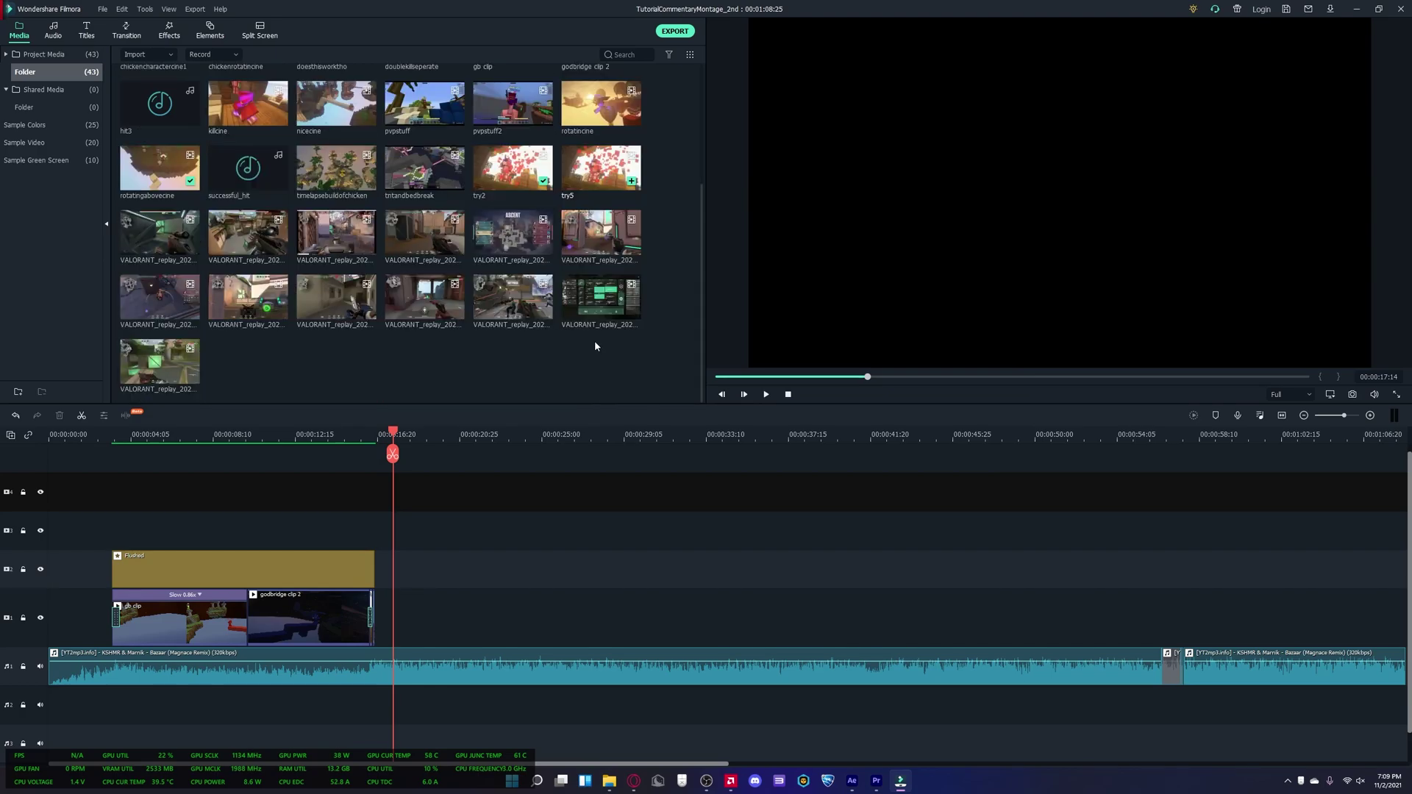
mouse_move(618, 789)
click(818, 728)
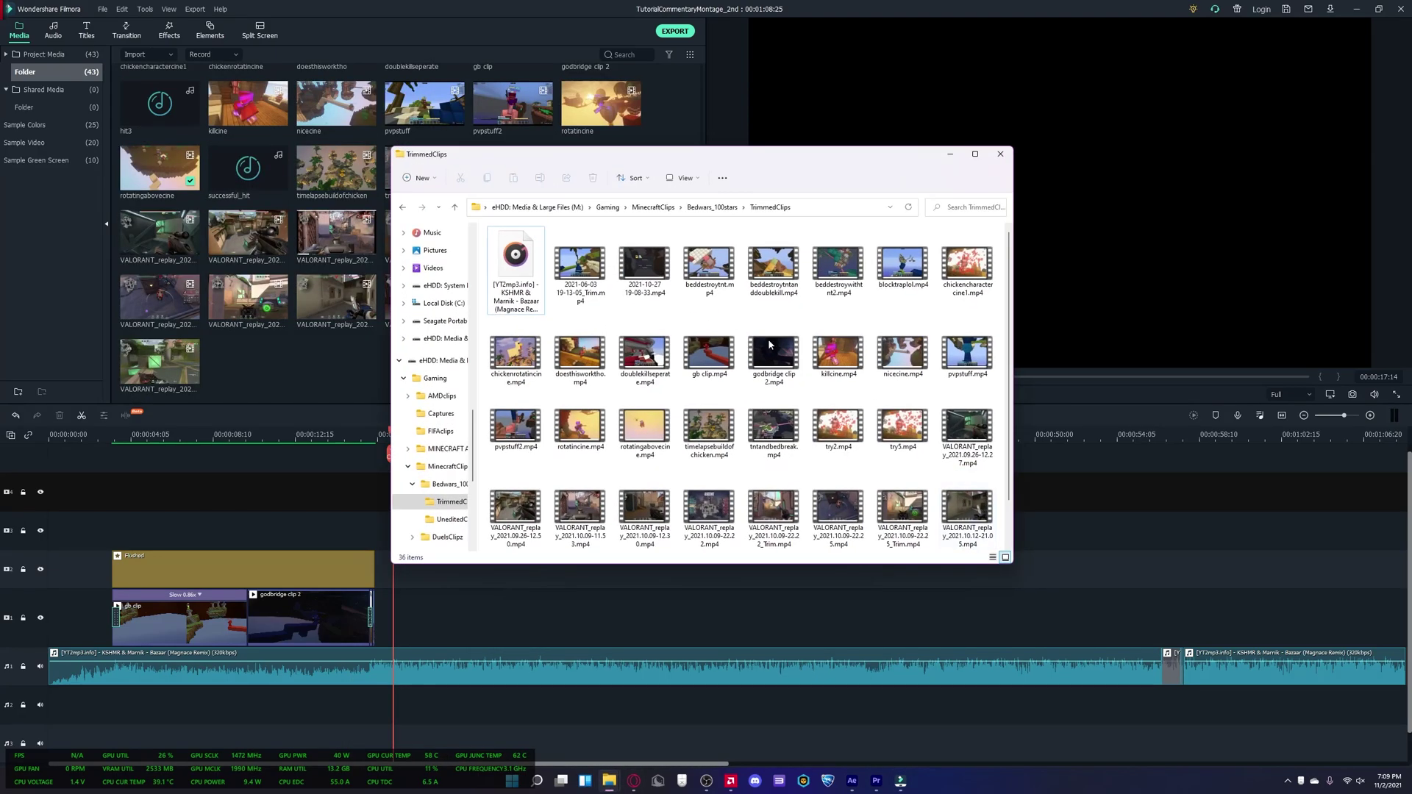
scroll(801, 465, down, 1)
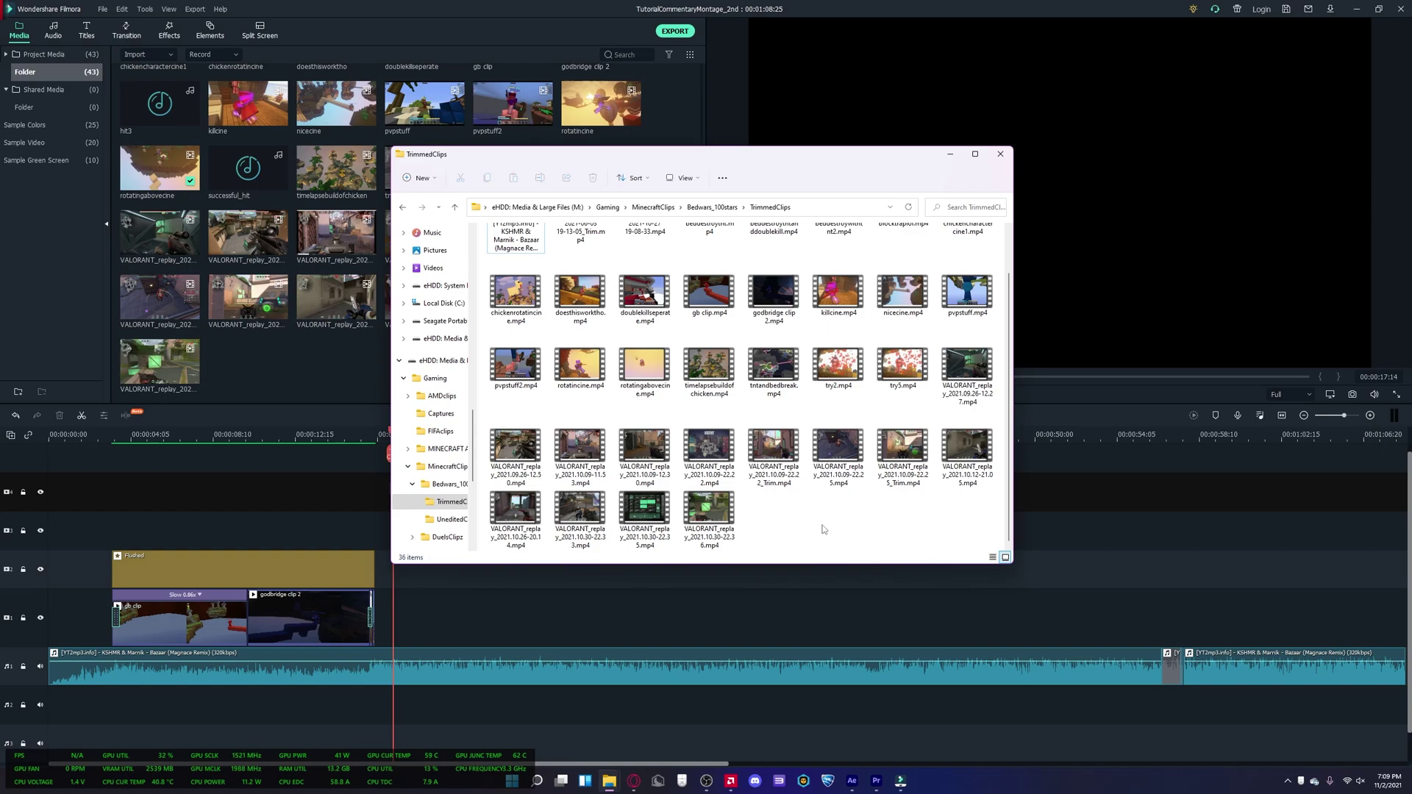
key(ctrl+a)
scroll(680, 368, up, 1)
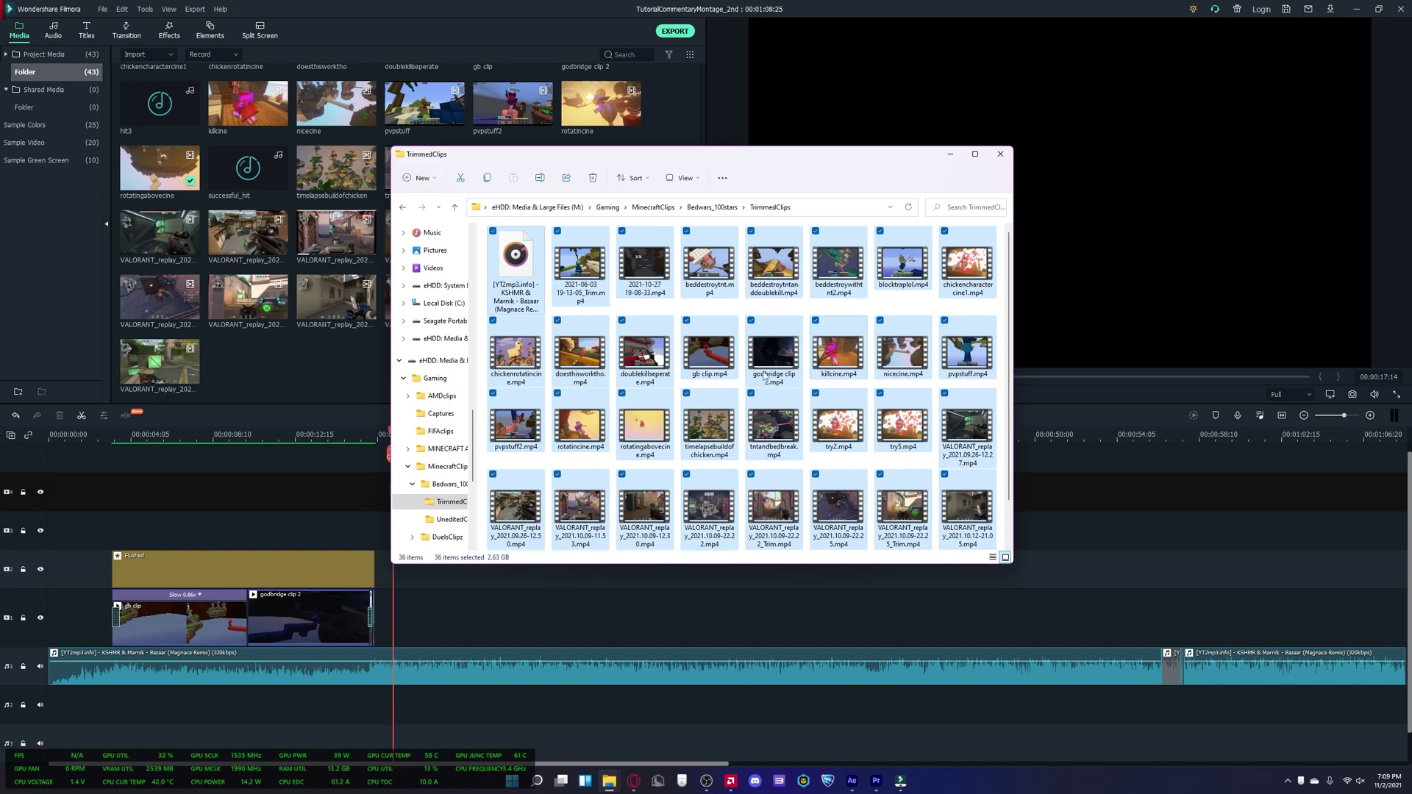
drag(527, 270, 623, 478)
click(950, 154)
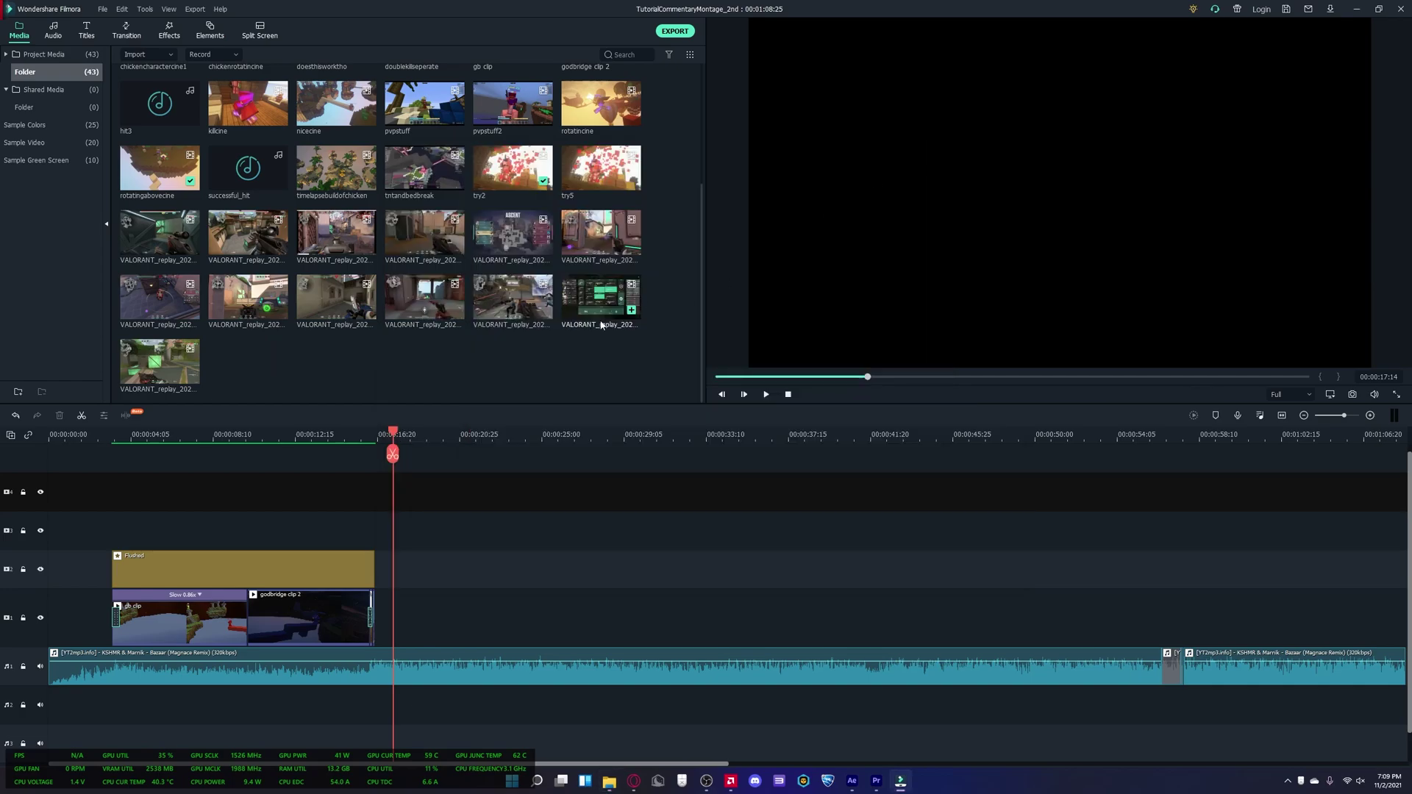
click(654, 365)
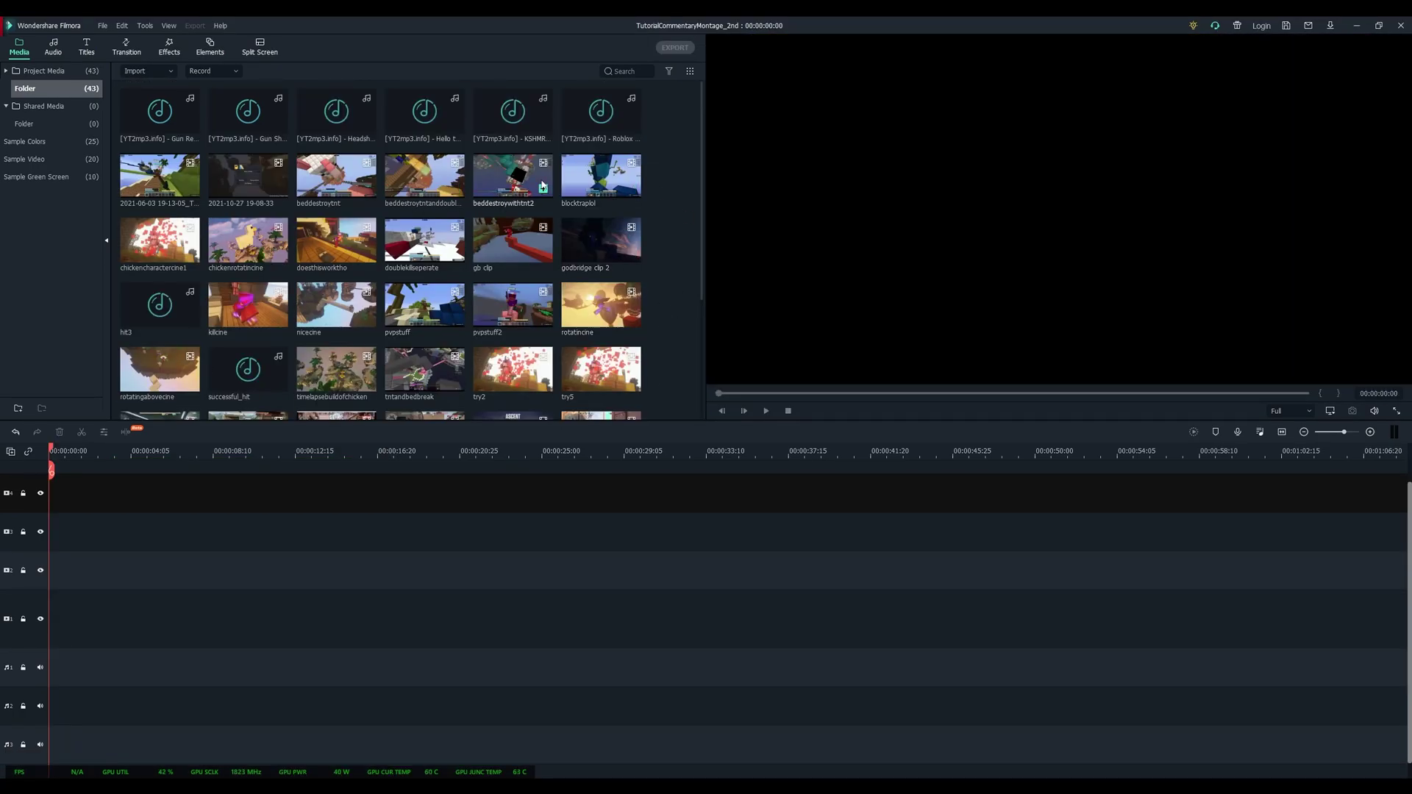
- Place the KSHMR & Marnik - Bazaar song at the start of the first audio track
click(508, 131)
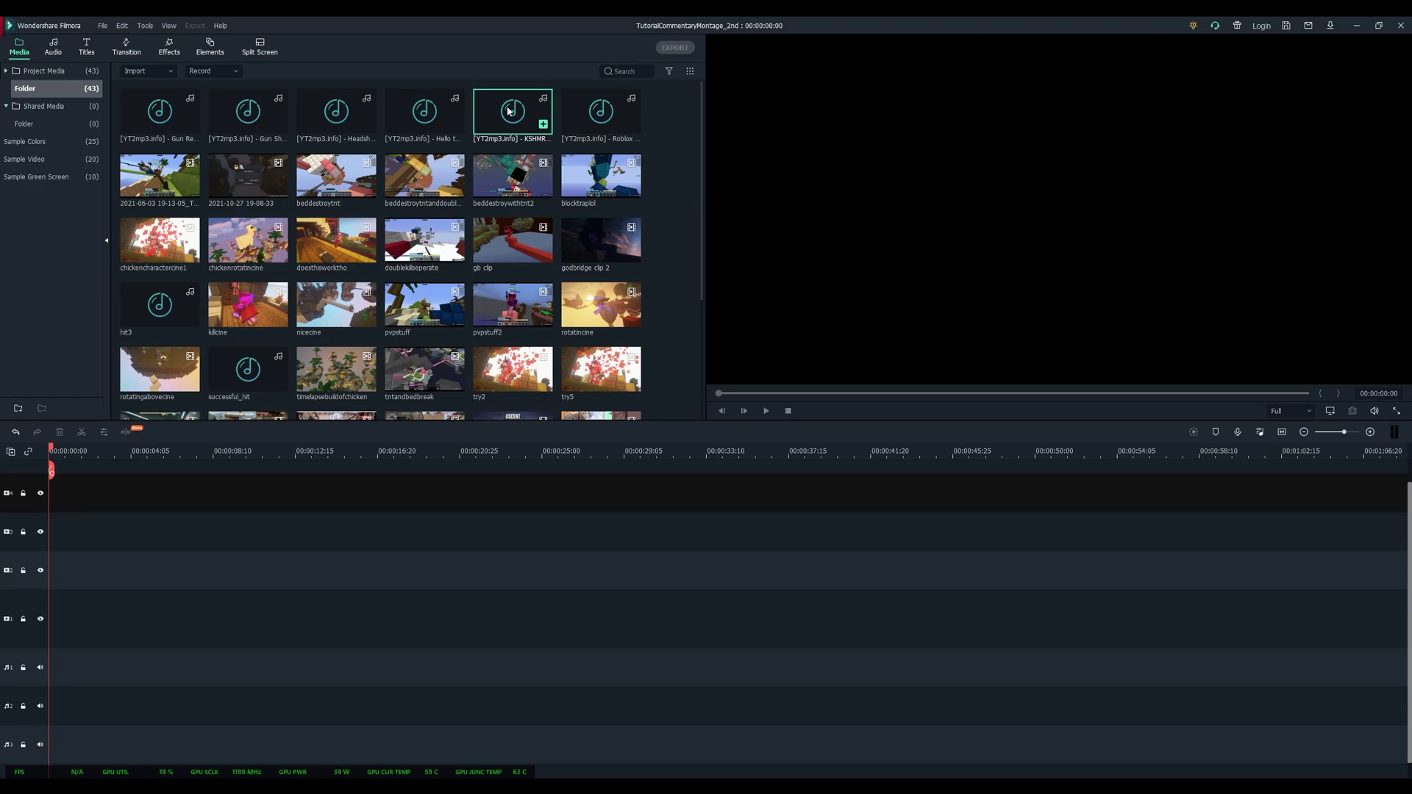
drag(507, 111, 53, 659)
click(419, 583)
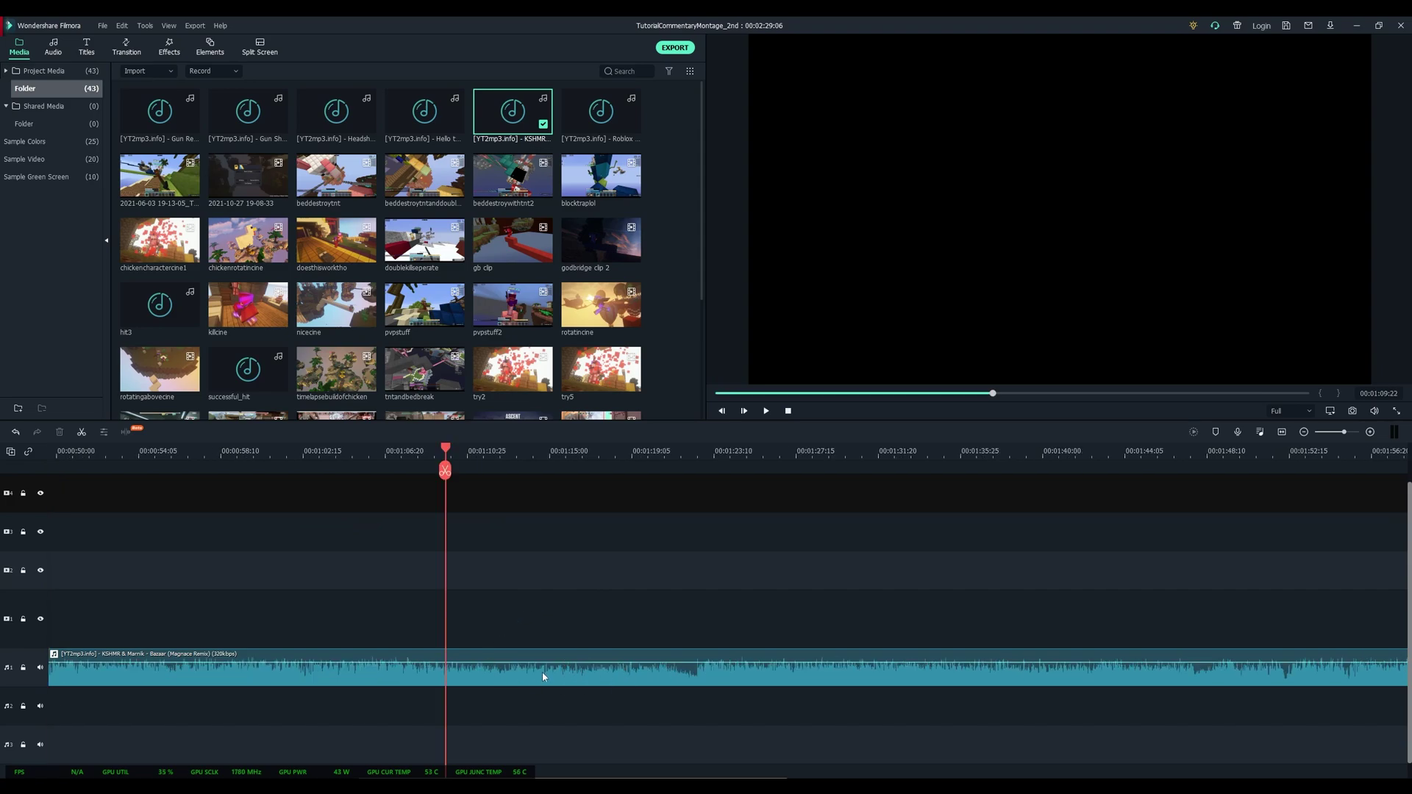
- Split the song at 00:01:09:22 and delete everything after the cut
click(543, 676)
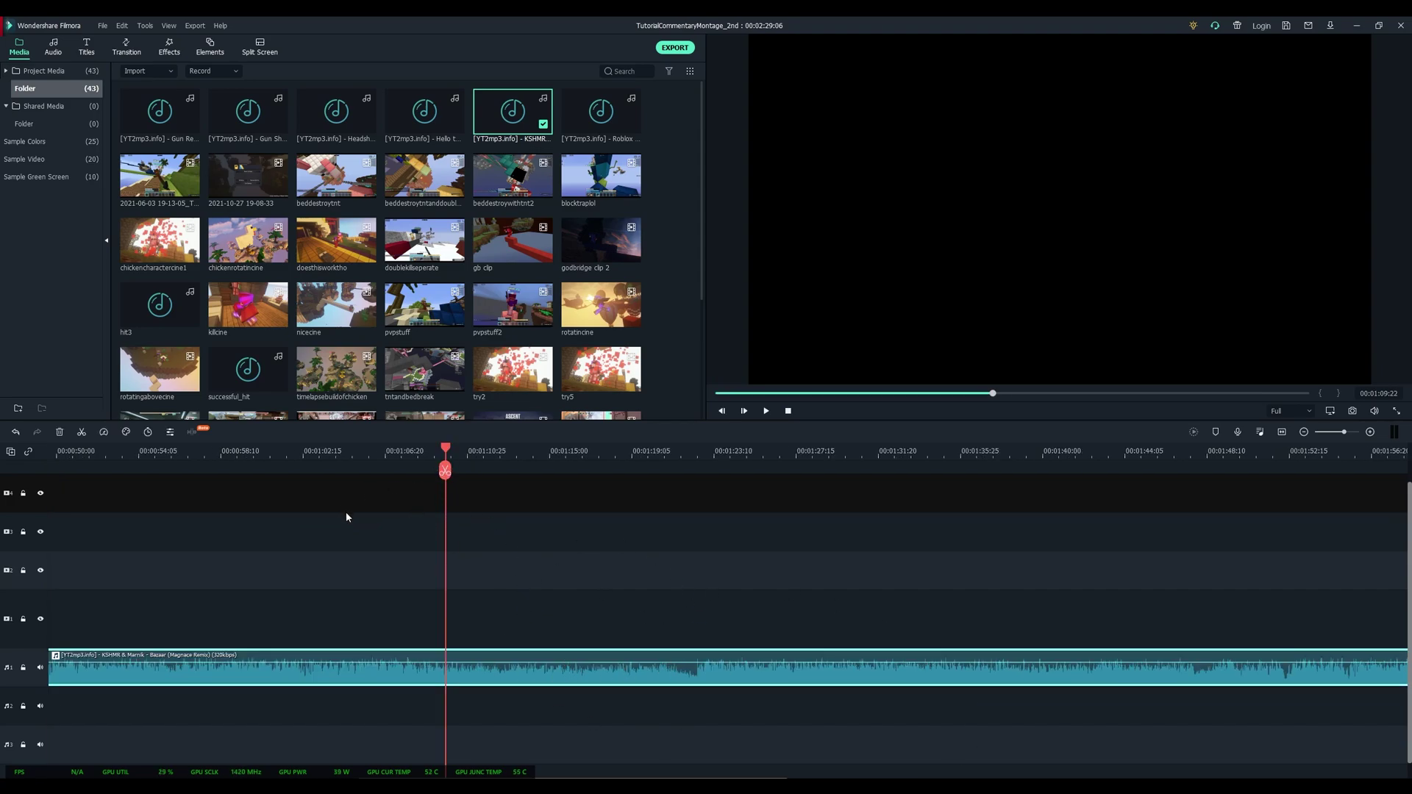
click(446, 473)
click(689, 665)
key(Delete)
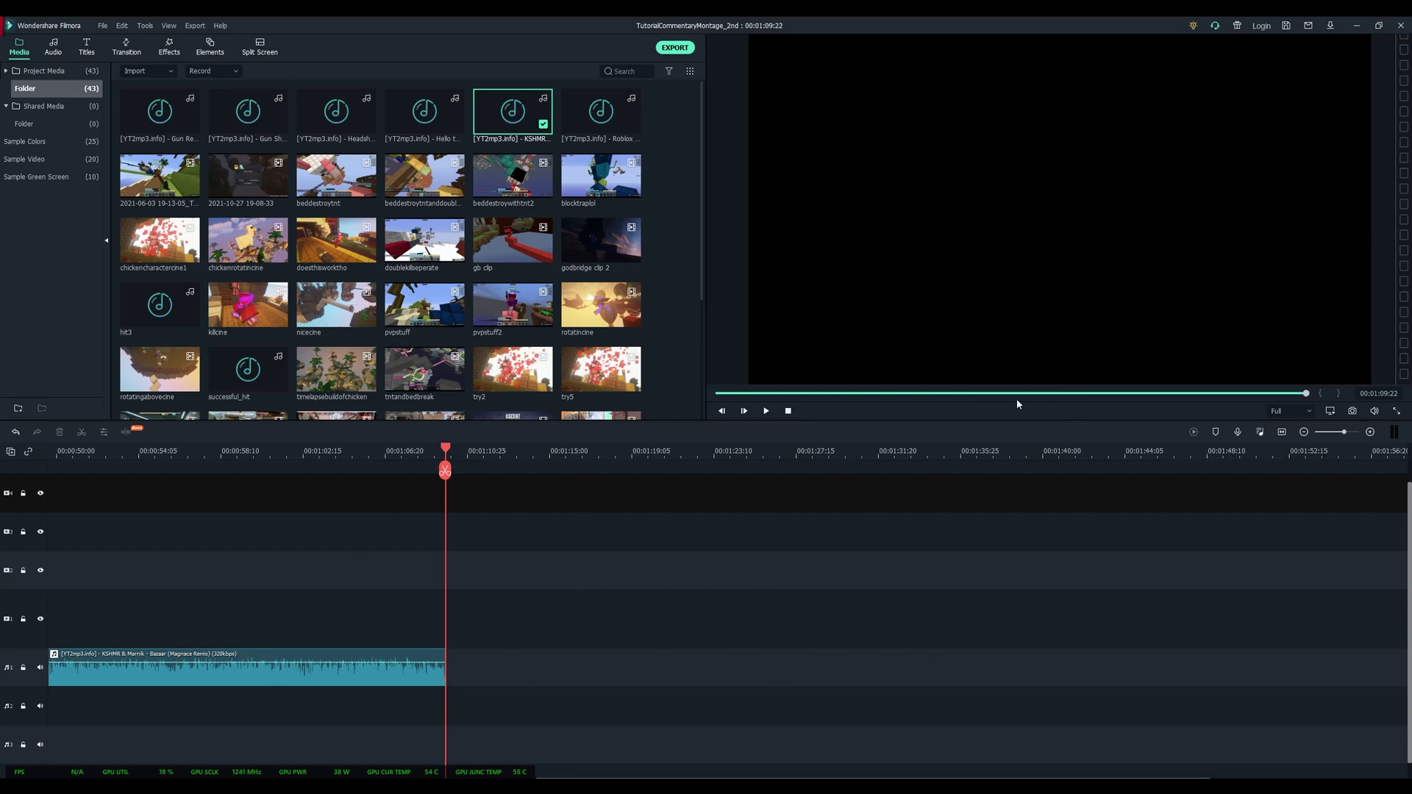
scroll(662, 625, up, 5)
click(708, 666)
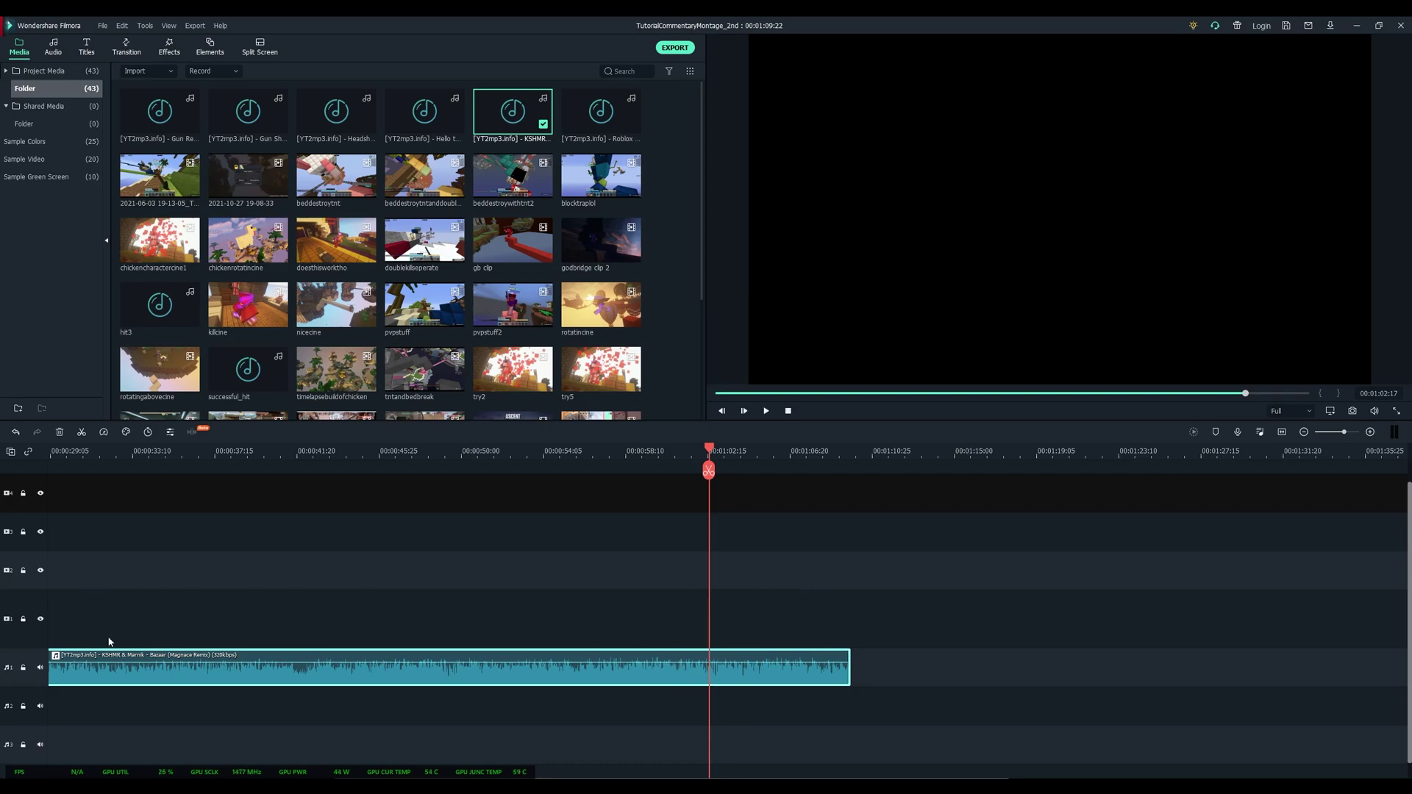
right_click(722, 675)
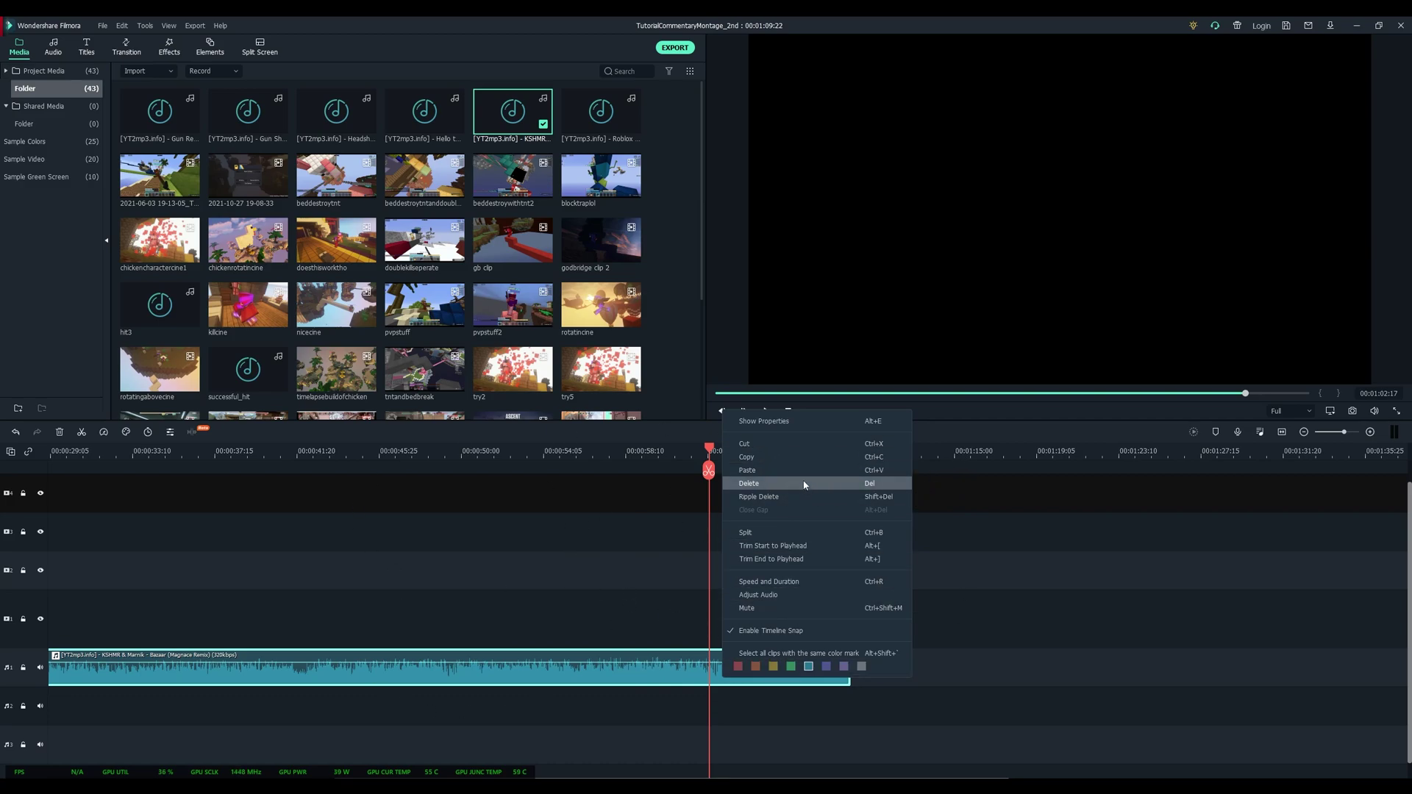
click(1158, 633)
- Place gb clip at the start of the first video track, keeping the project settings at 1920 x 1080 30fps
drag(471, 777, 164, 772)
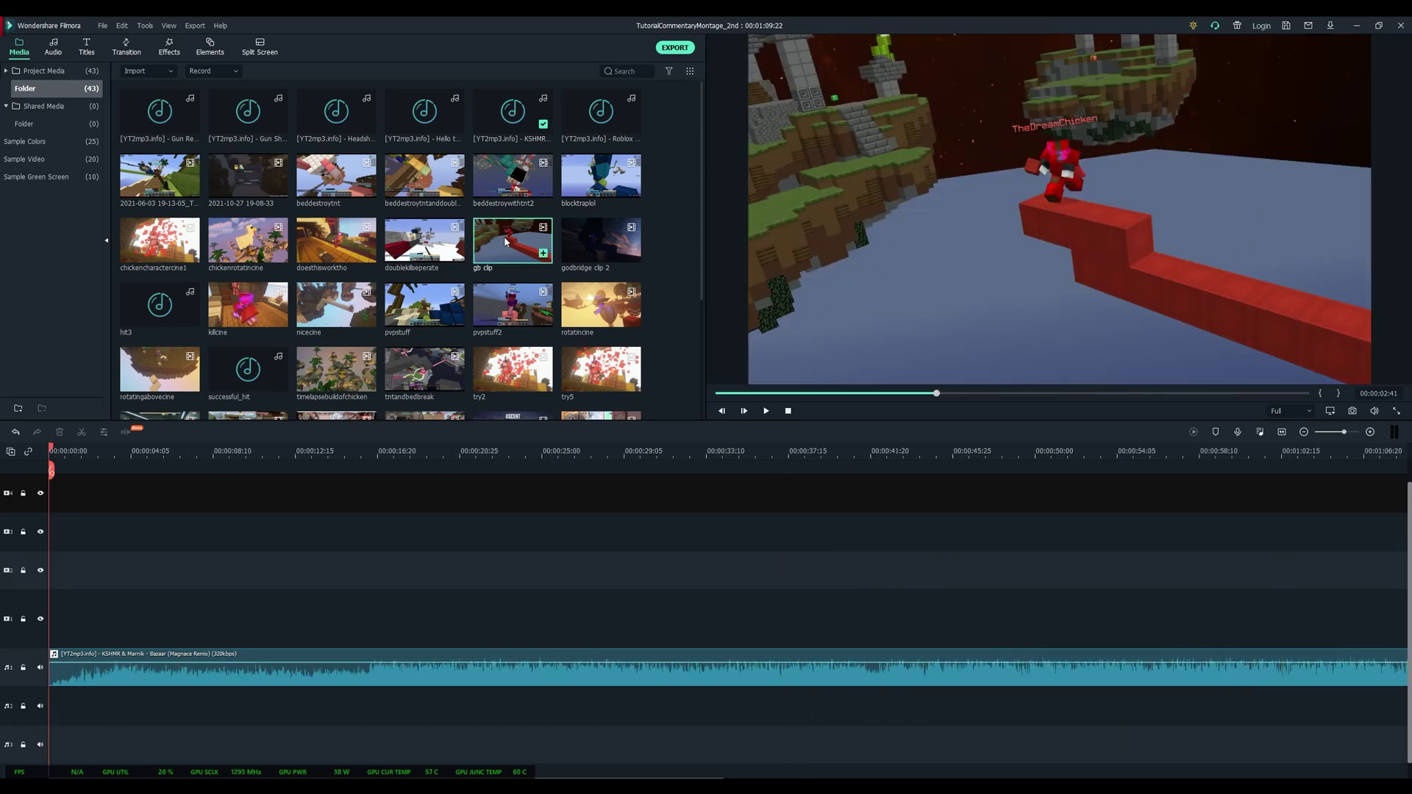
drag(515, 233, 55, 620)
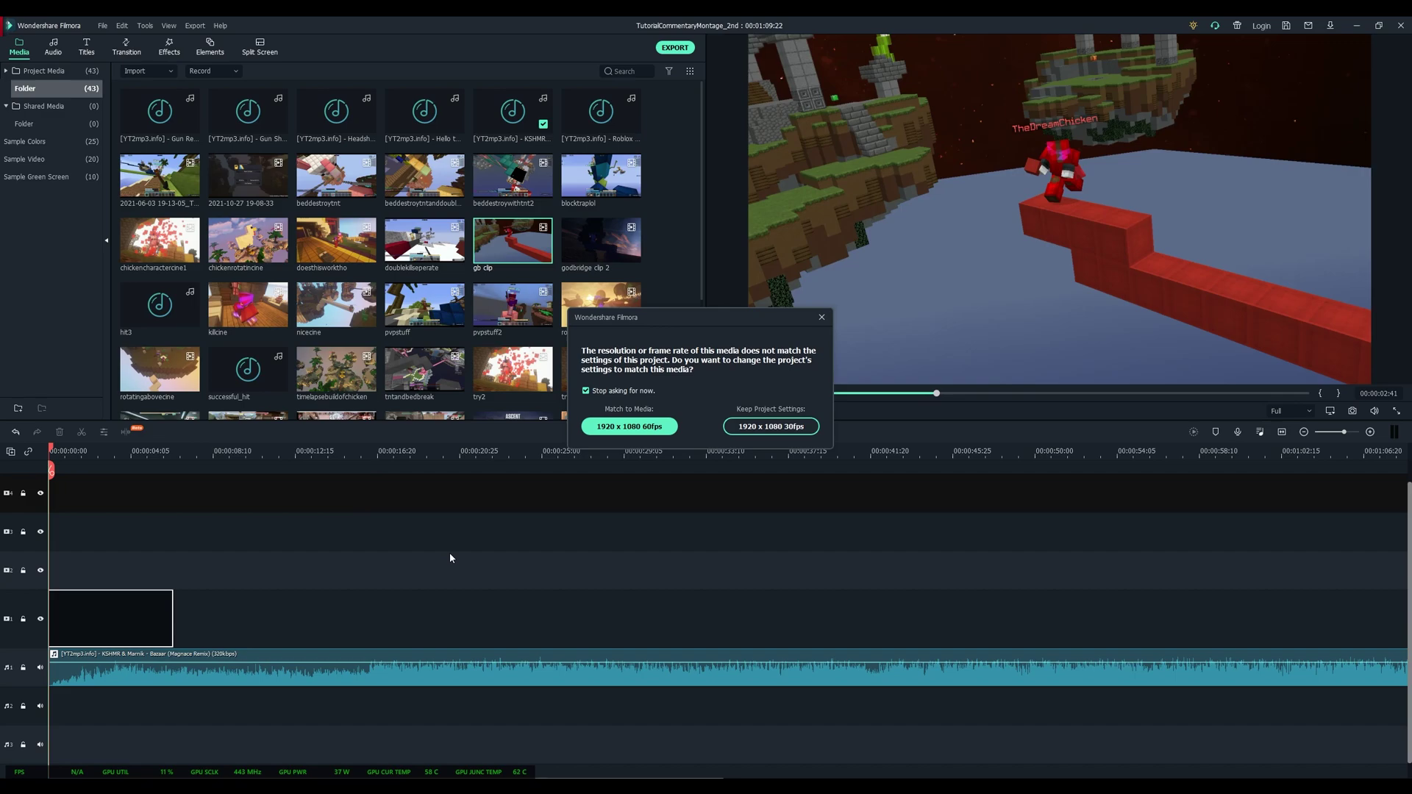
click(776, 427)
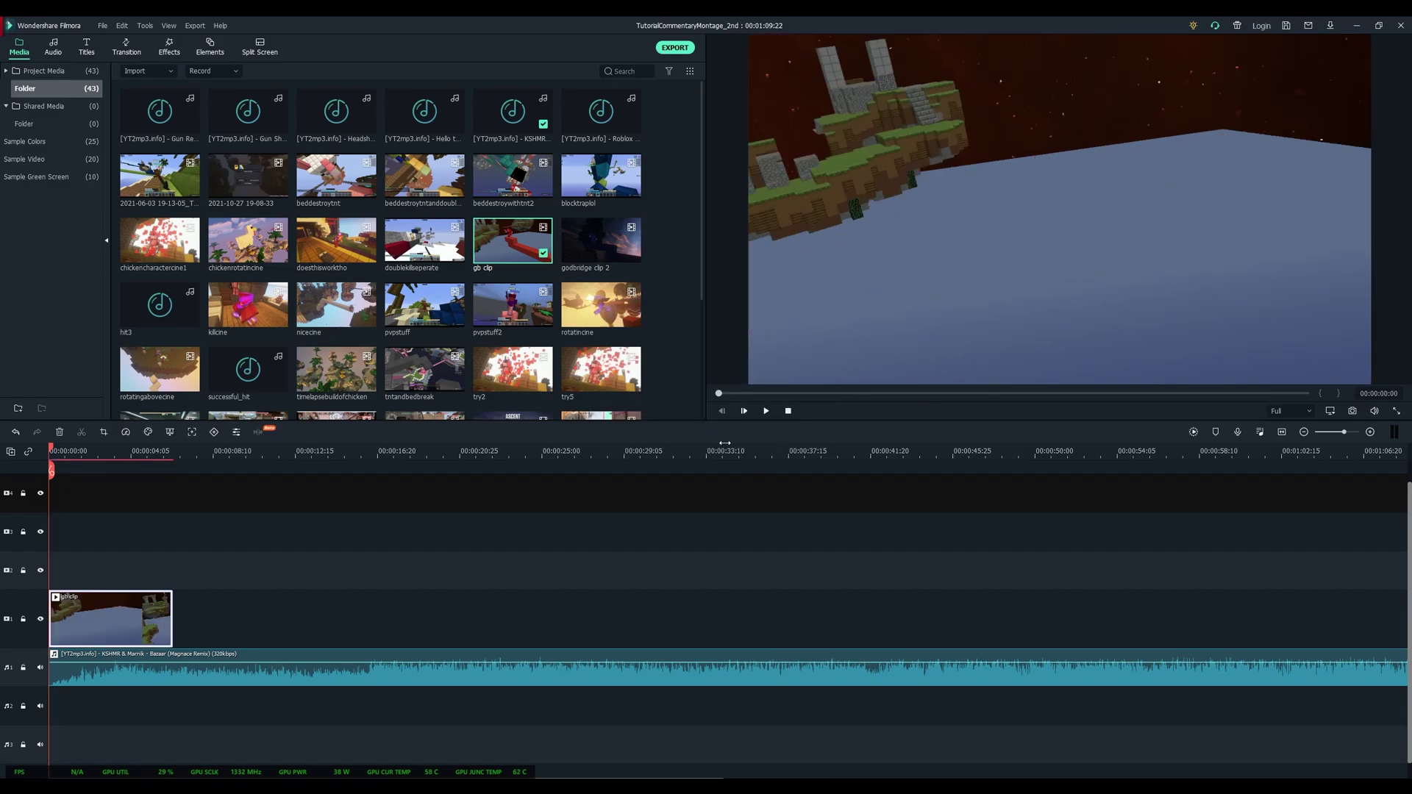
- Play the timeline from about 00:00:01:21 to preview the gb clip with the music
click(184, 581)
click(83, 457)
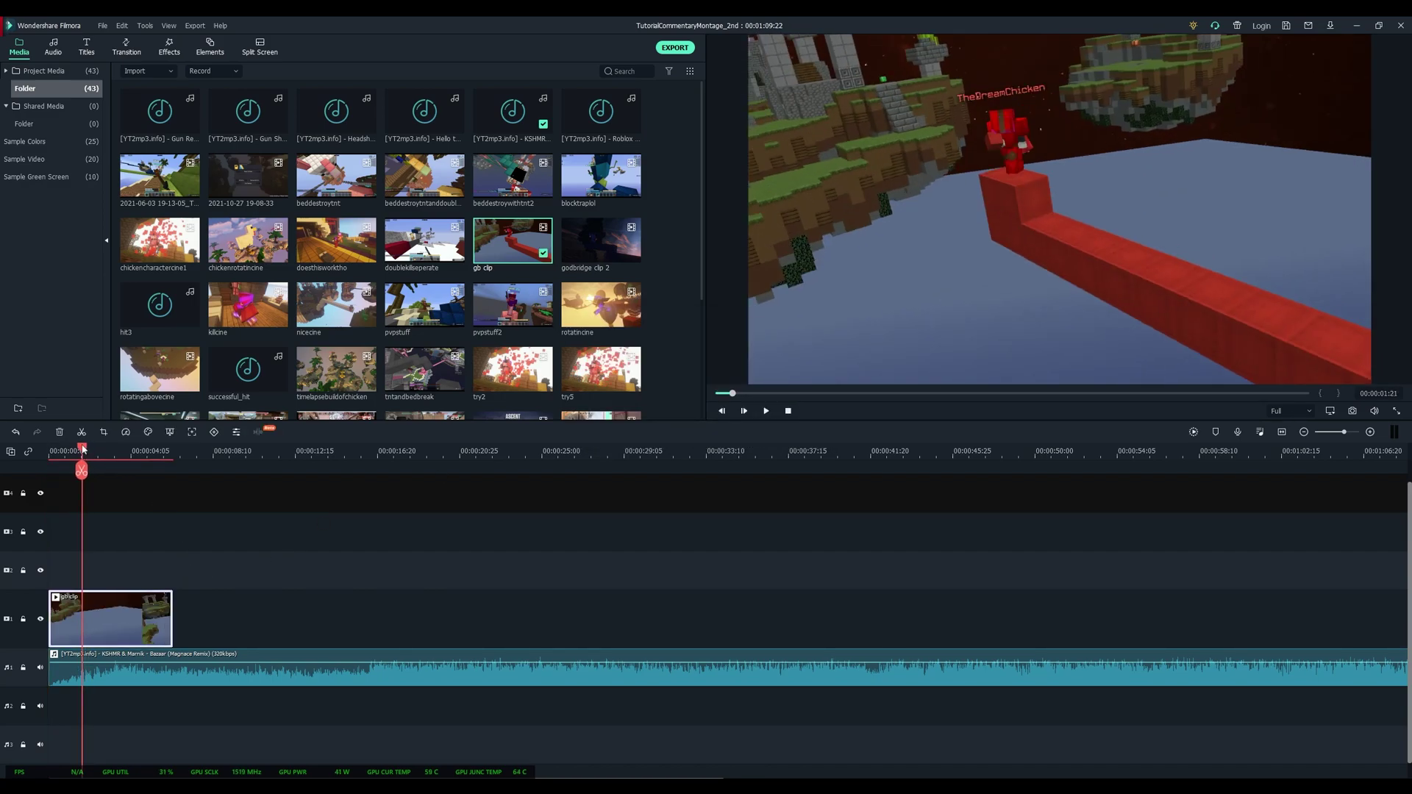
key(space)
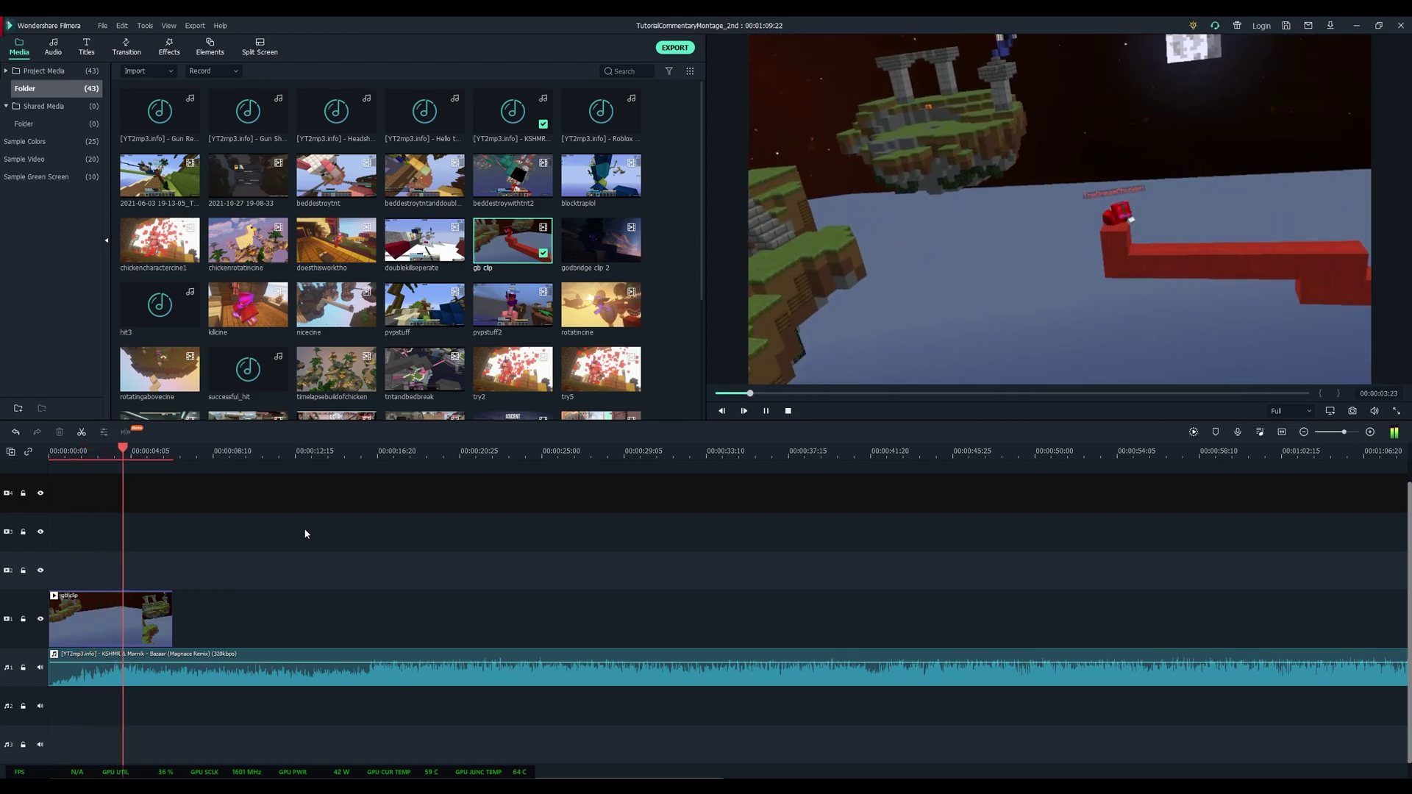
- Stop the playback and move the gb clip so it starts at 00:00:03:12 on the first video track
key(space)
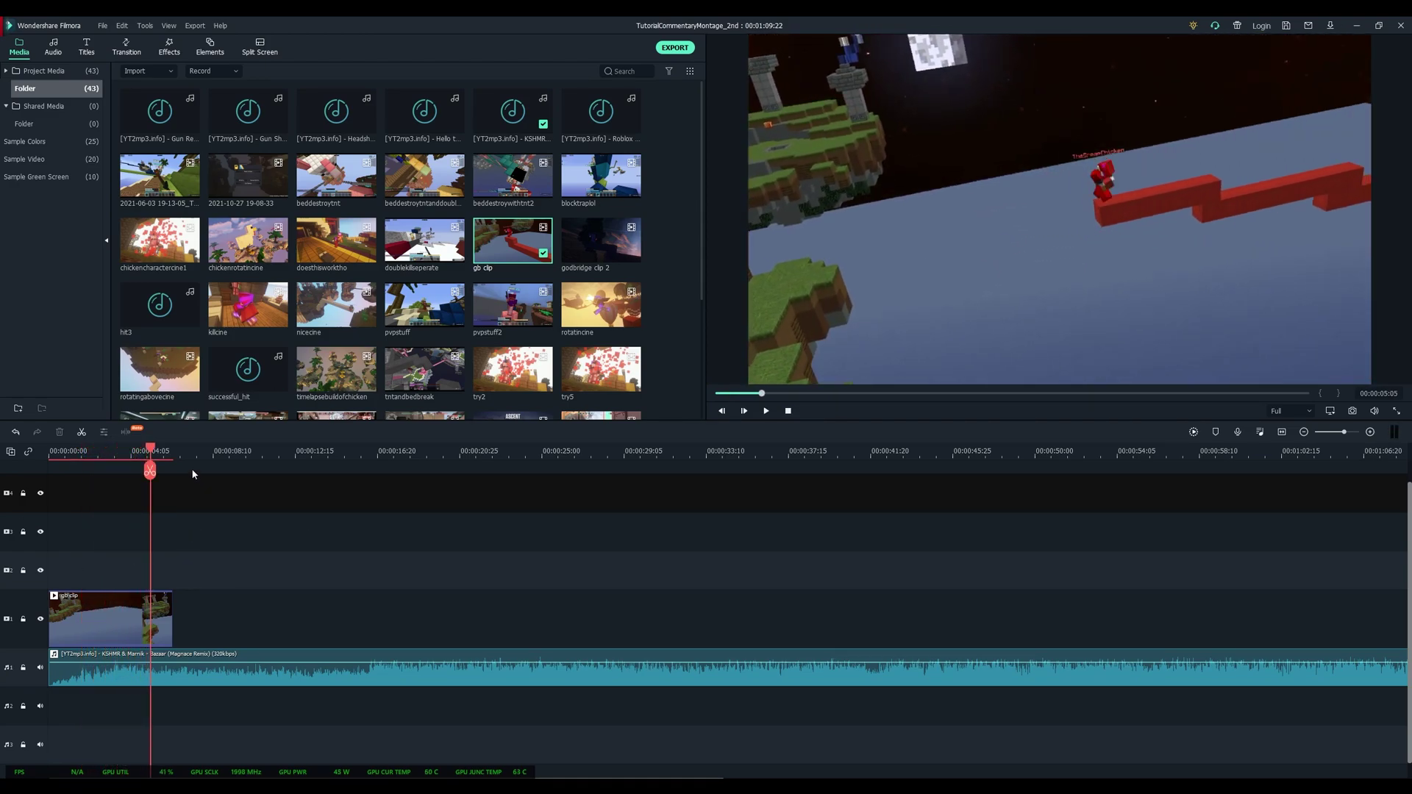
drag(153, 453, 116, 462)
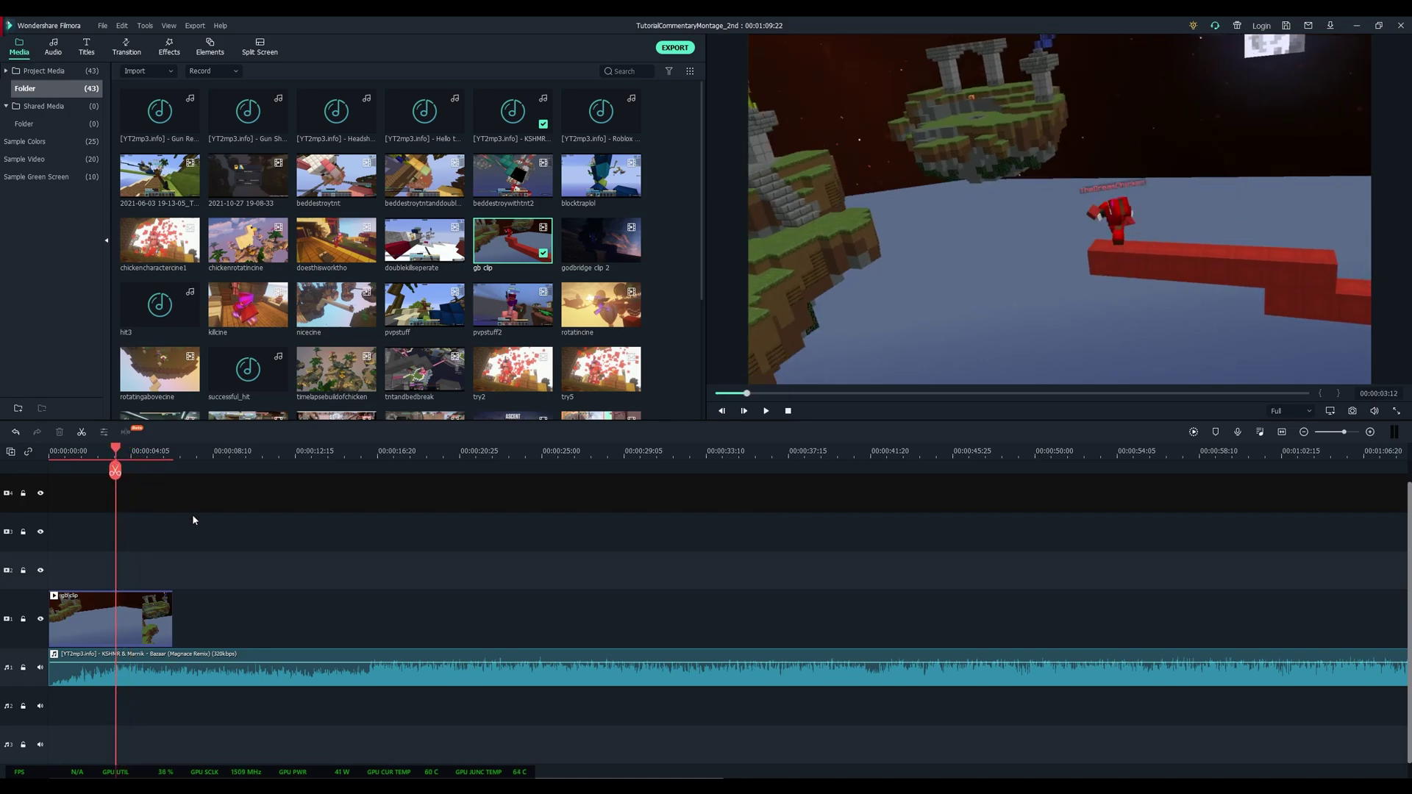
mouse_move(114, 610)
mouse_down()
mouse_move(177, 606)
mouse_move(116, 609)
mouse_up()
mouse_move(116, 467)
mouse_down()
mouse_move(16, 465)
mouse_move(115, 471)
mouse_up()
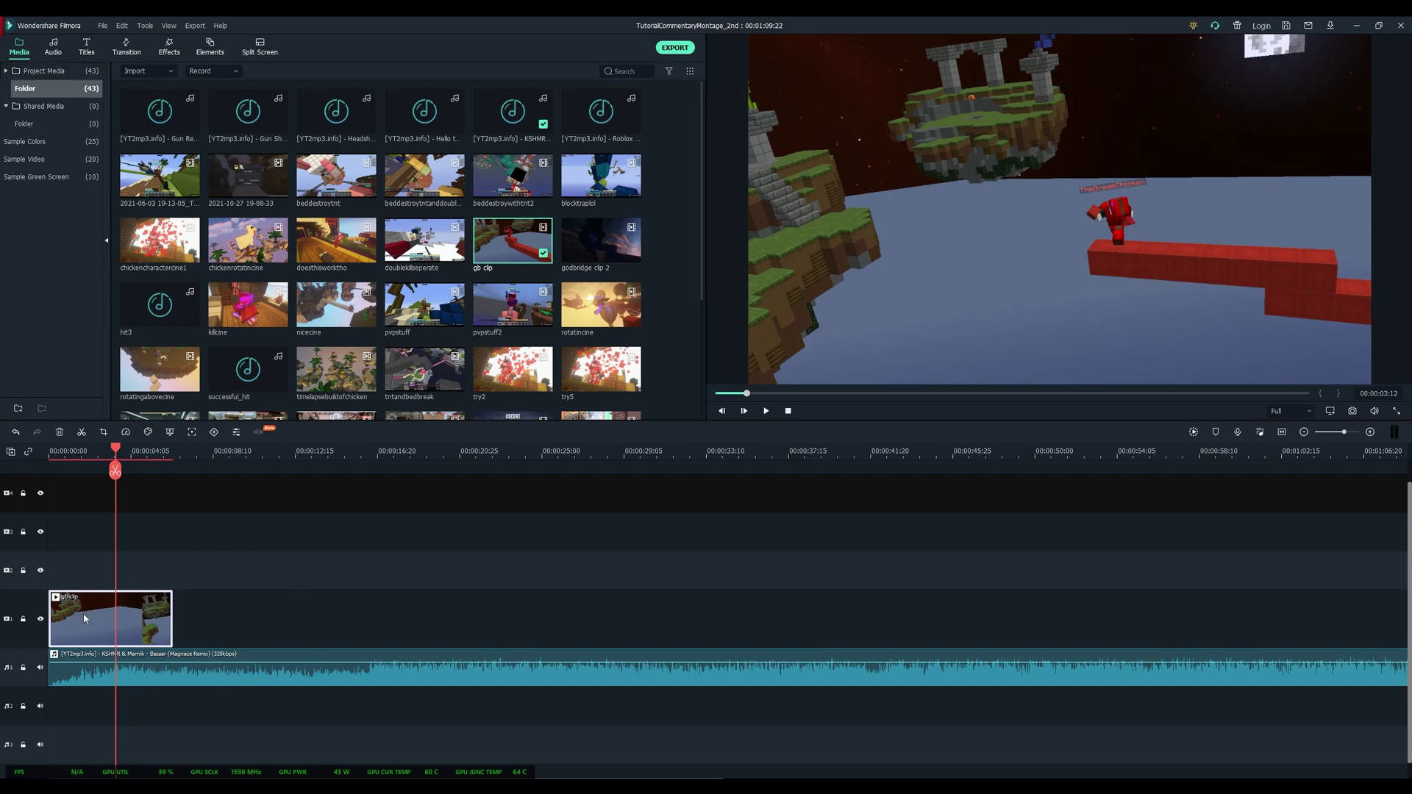
drag(83, 614, 161, 625)
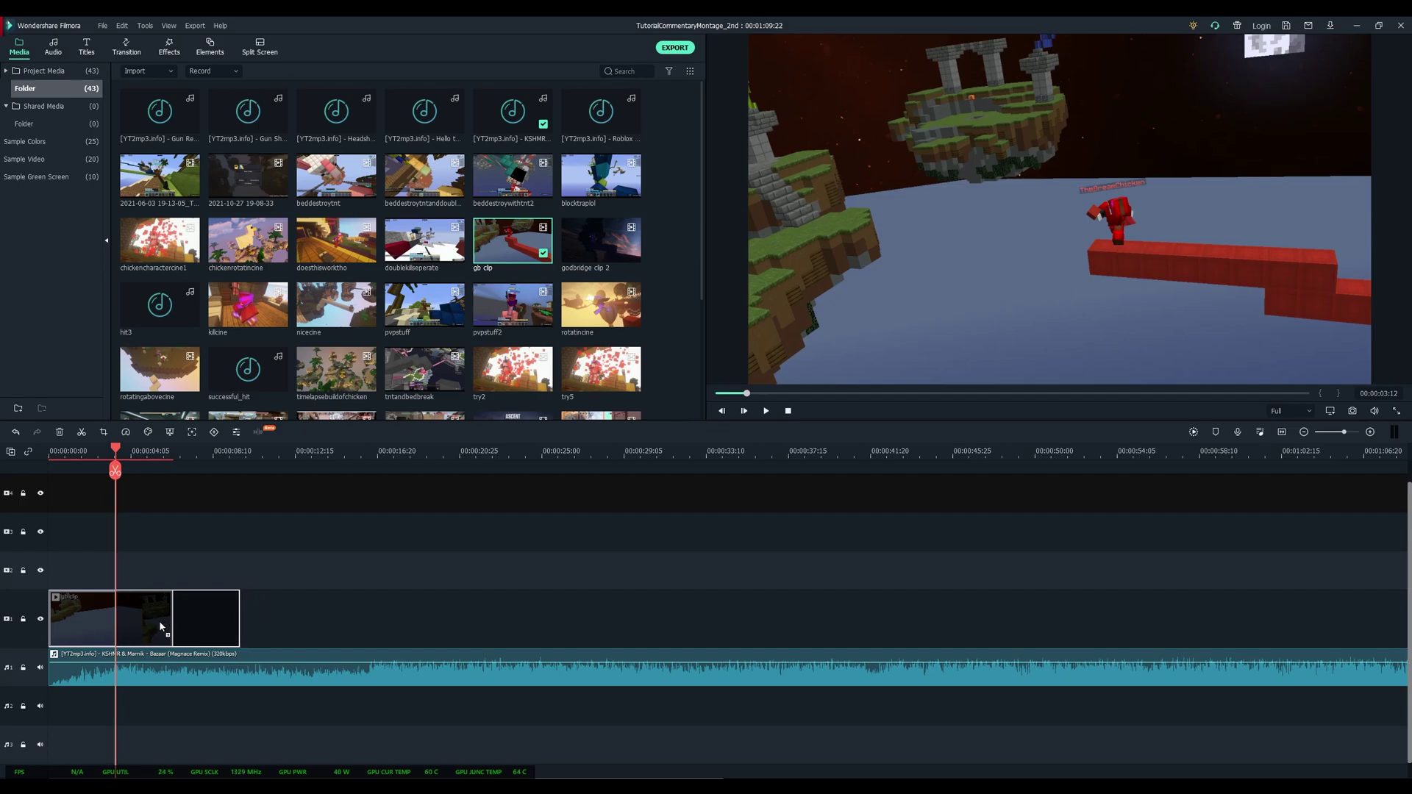
drag(161, 626, 161, 626)
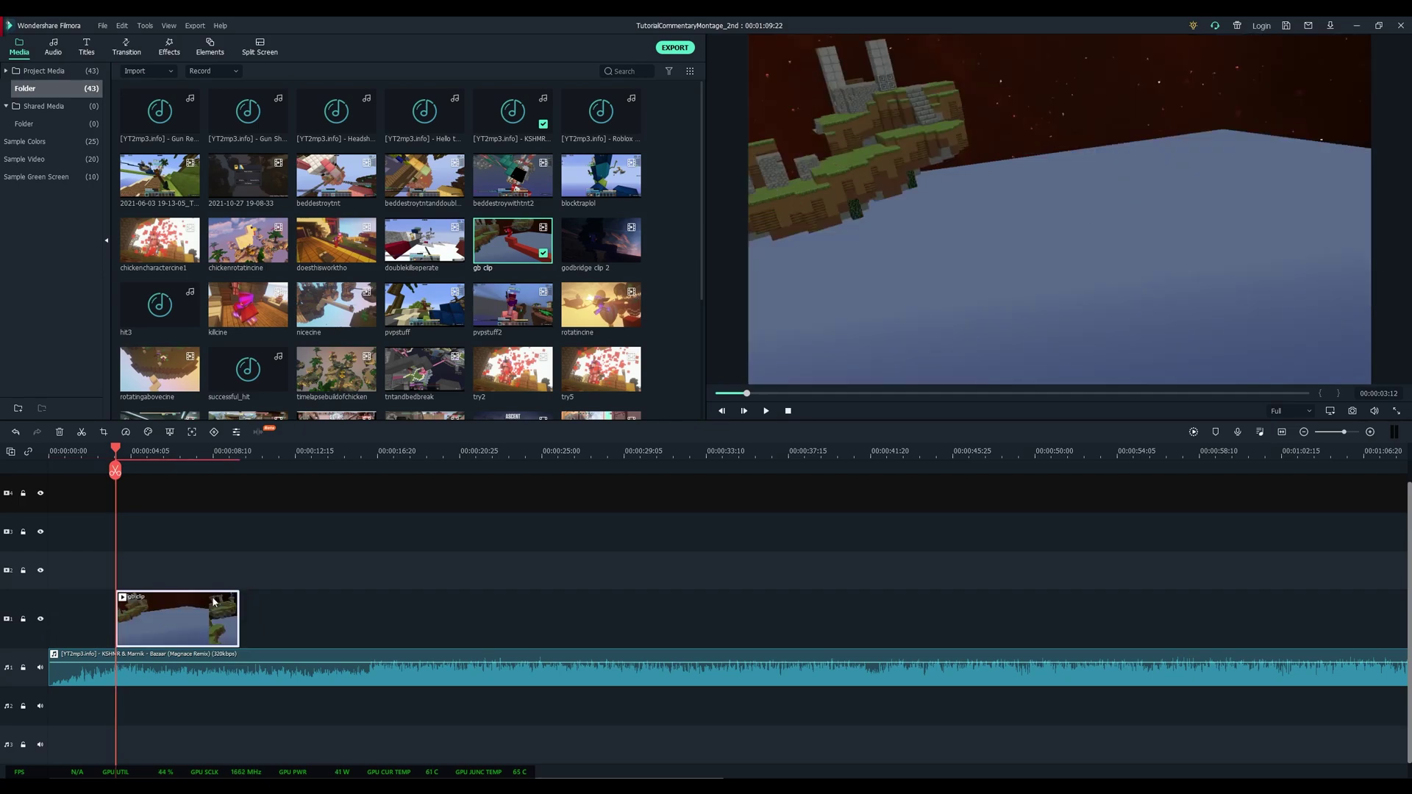
- Play the timeline from about 00:00:03:01 to check how the gb clip's start fits the music
click(109, 450)
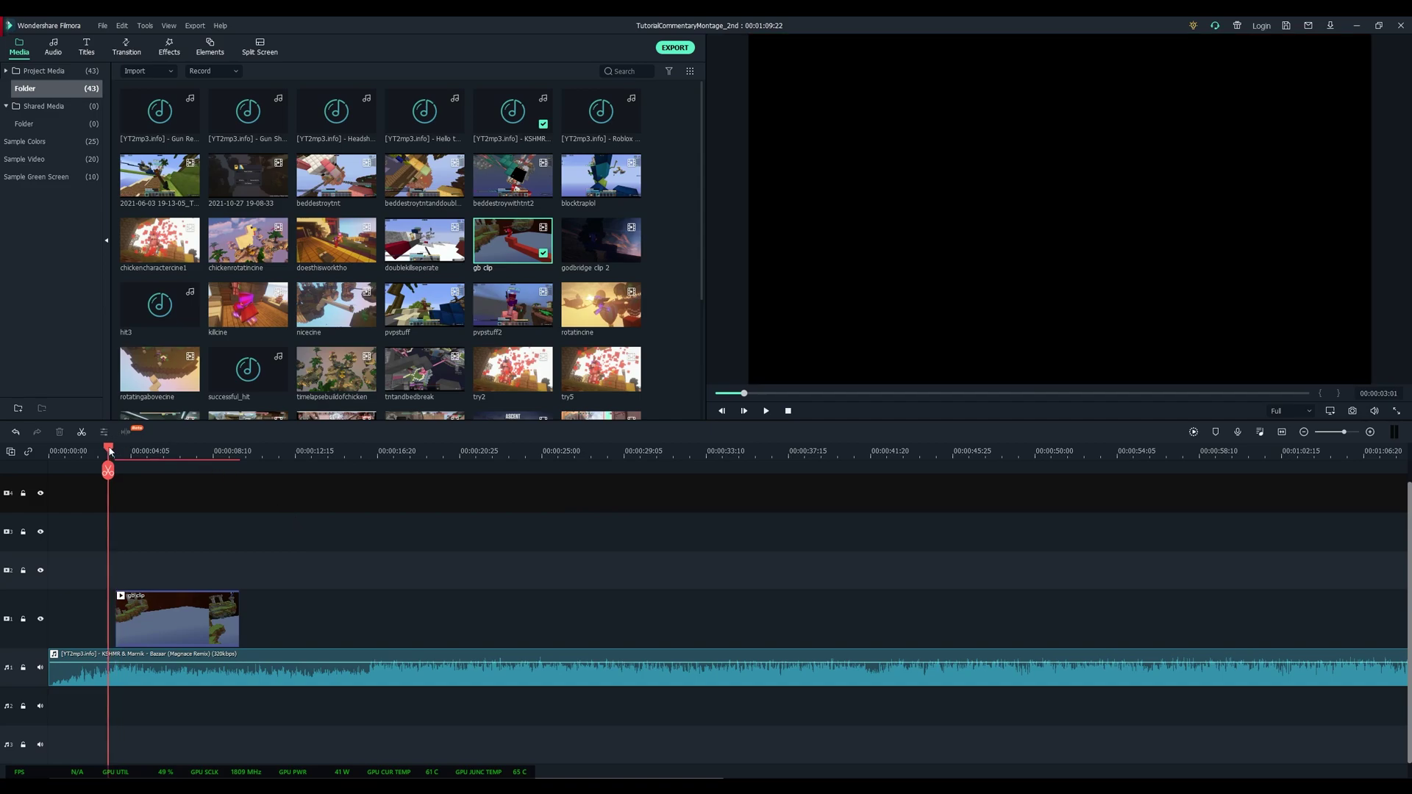
key(space)
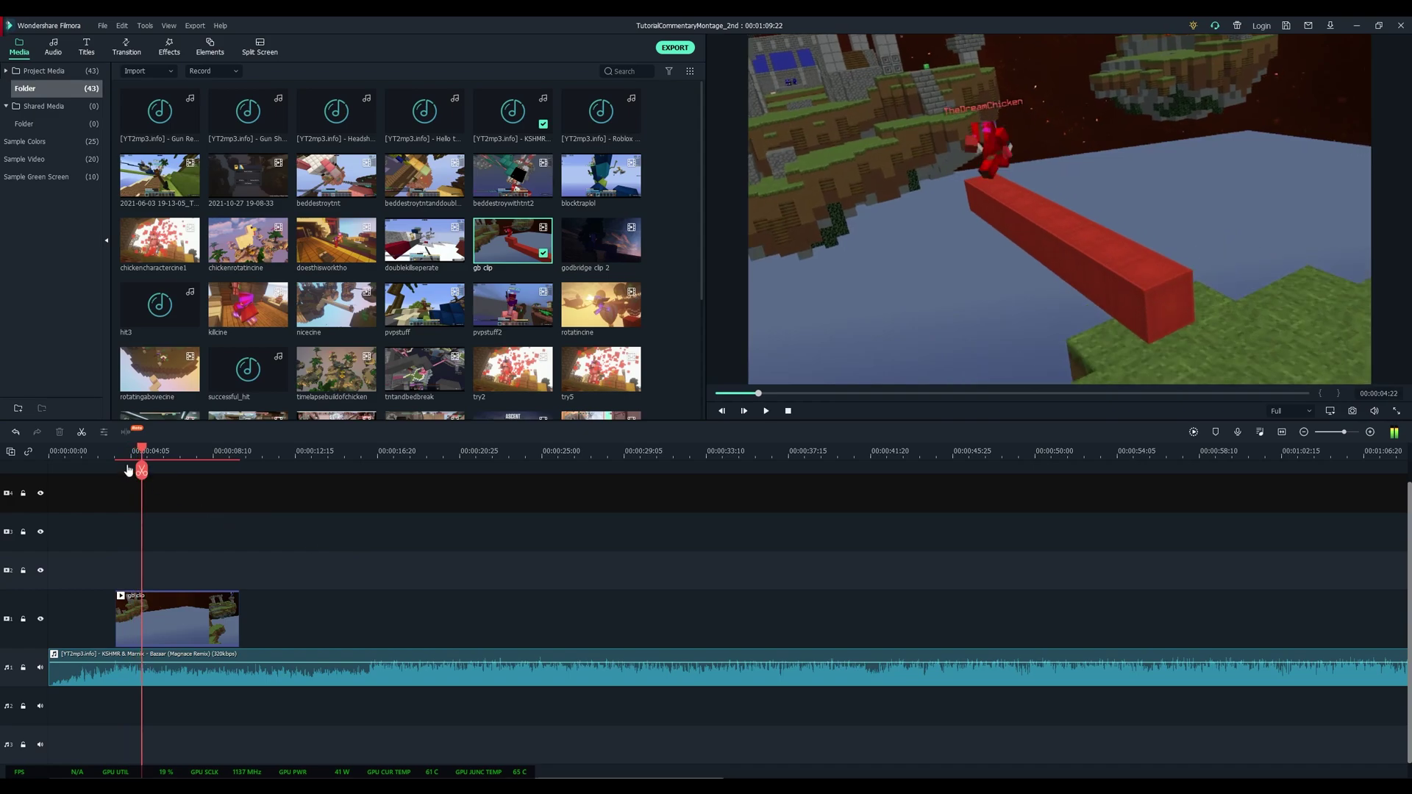
click(118, 450)
drag(119, 450, 111, 452)
key(space)
key(space)
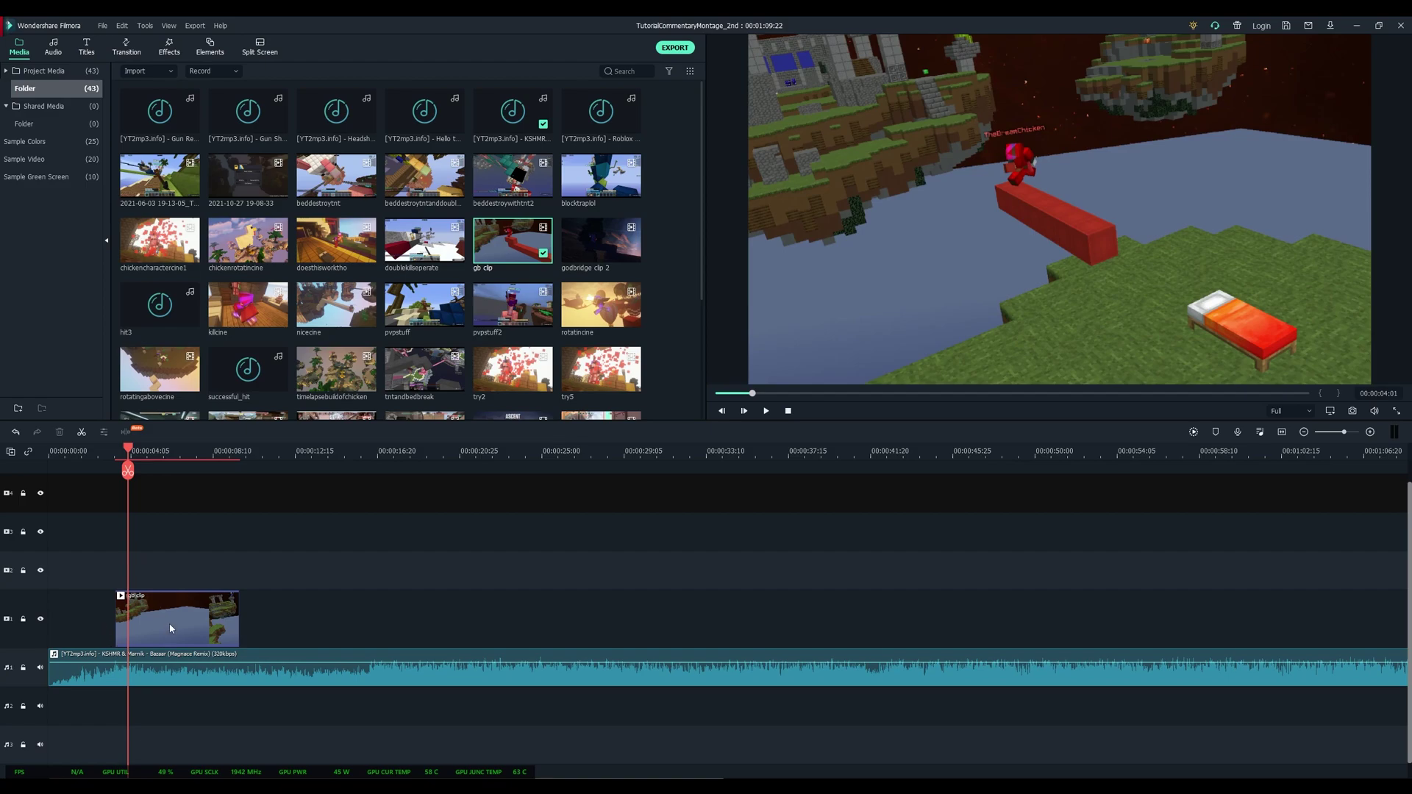
- Add a Fade transition to the start of the gb clip
click(129, 47)
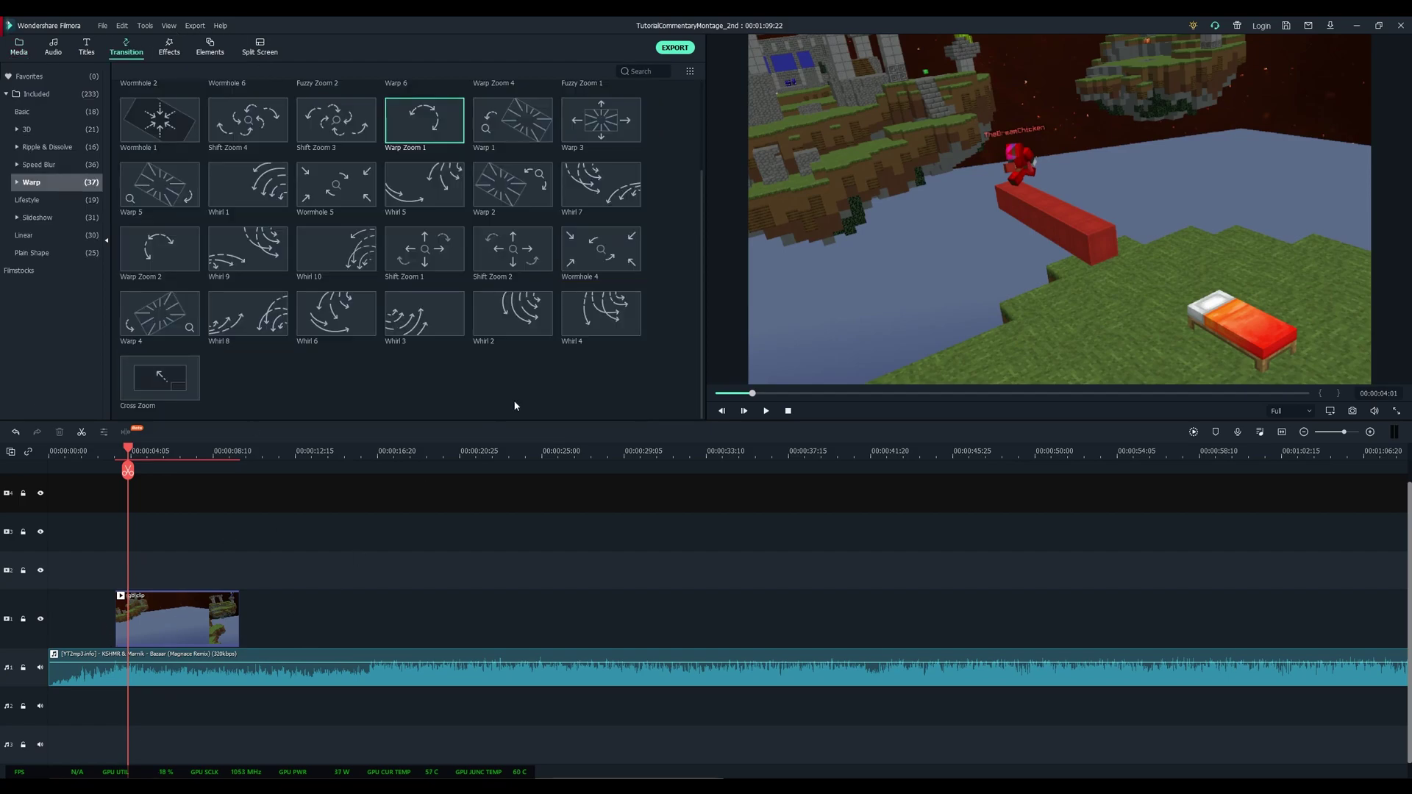
click(75, 96)
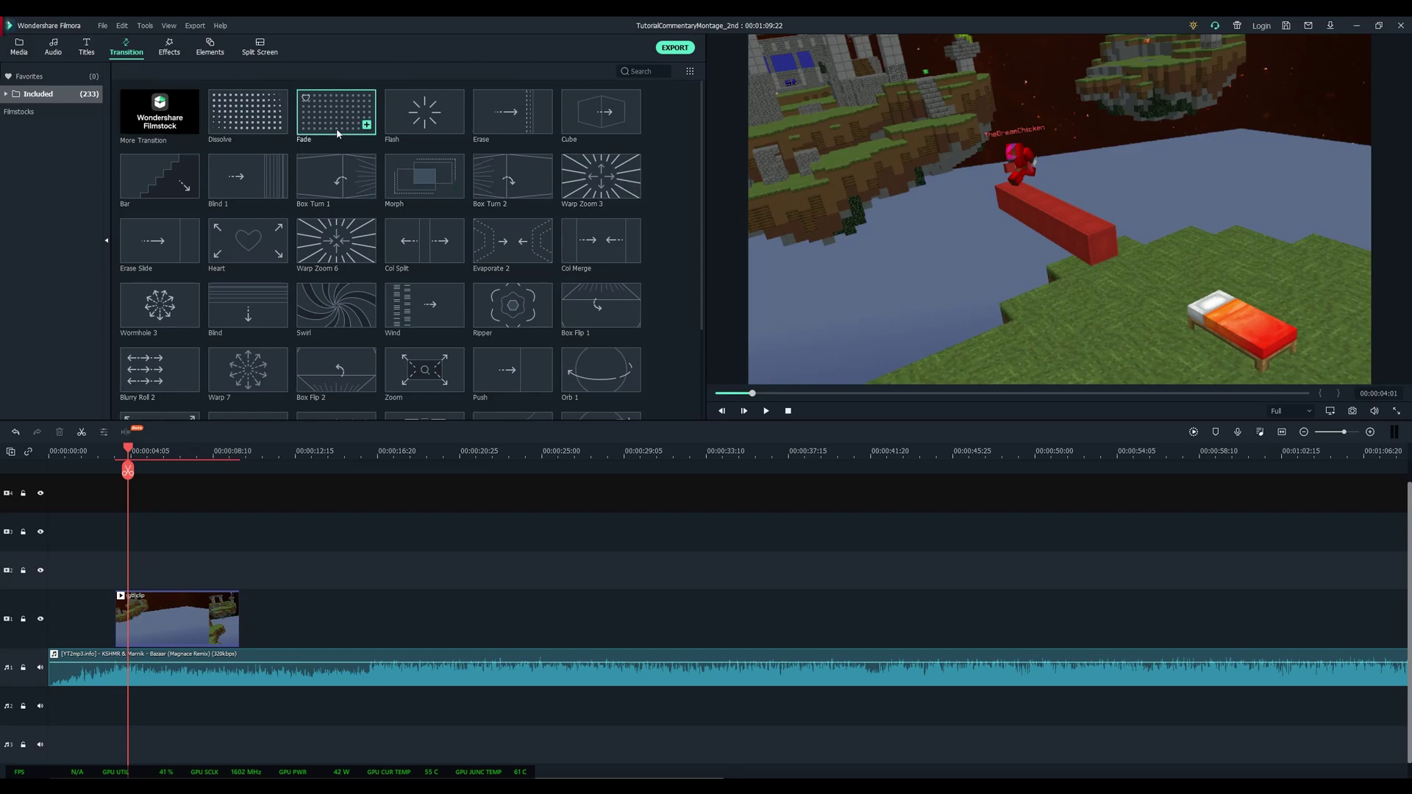
click(338, 133)
click(785, 411)
drag(331, 112, 134, 617)
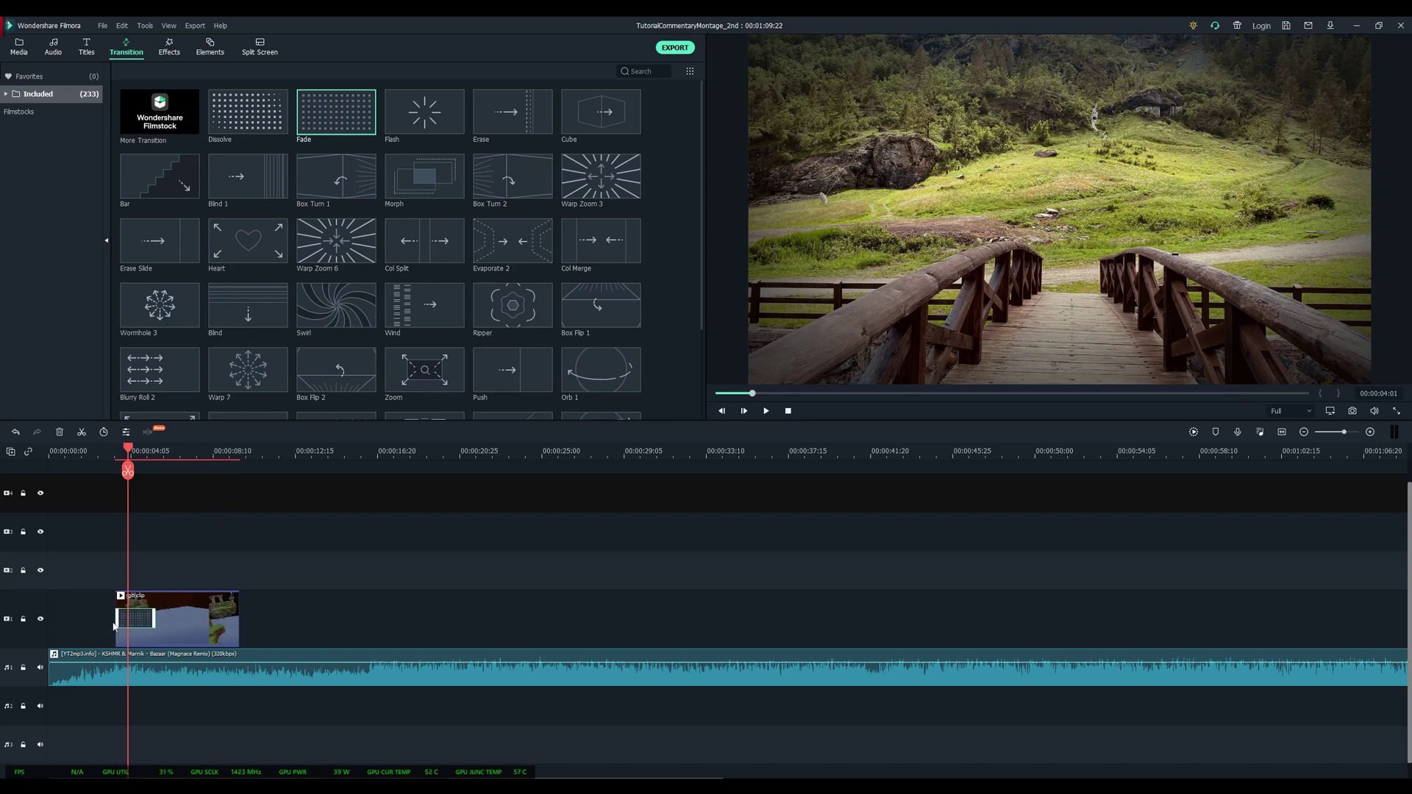
- Play the timeline from about 00:00:02:18 and scrub through the fade at the gb clip's start
drag(128, 453, 99, 453)
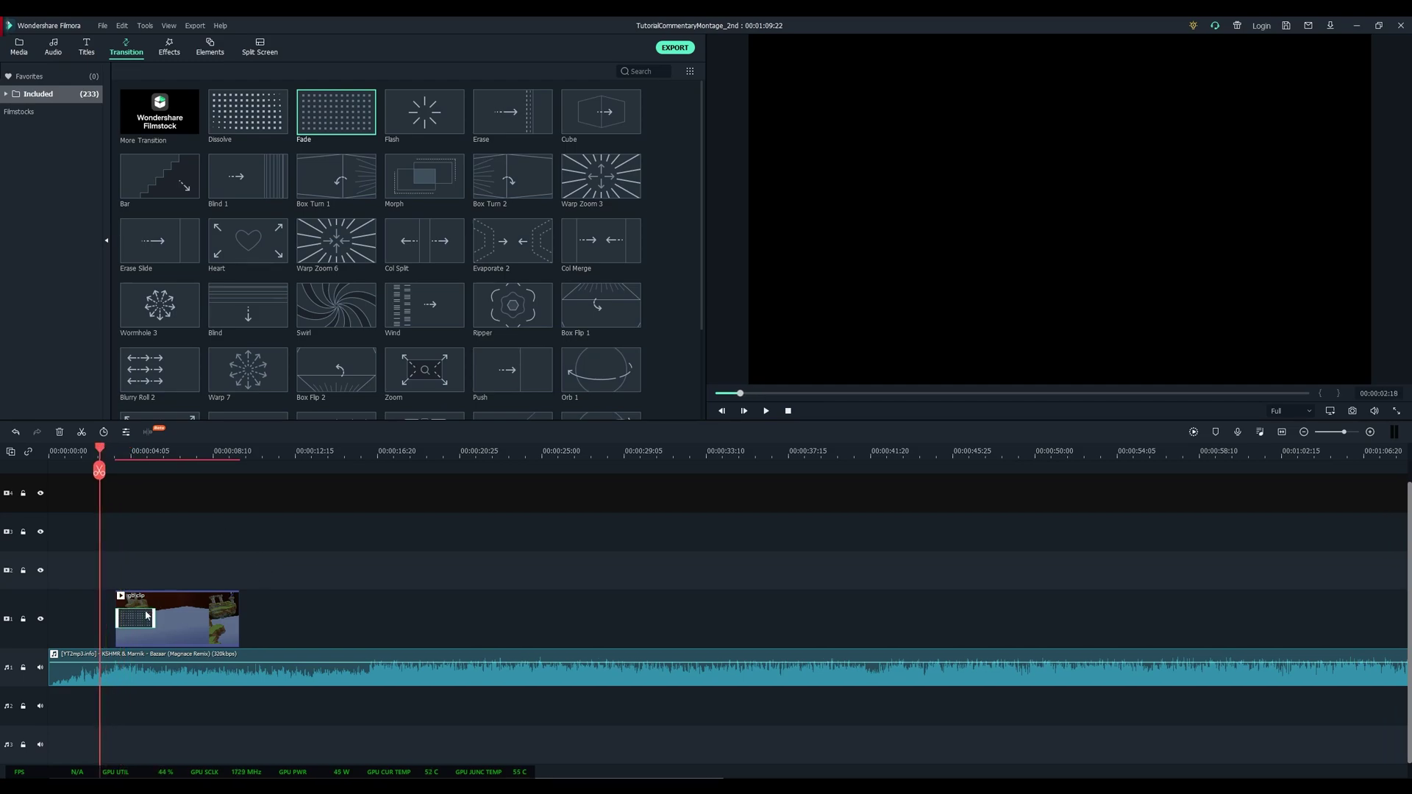
click(257, 525)
key(space)
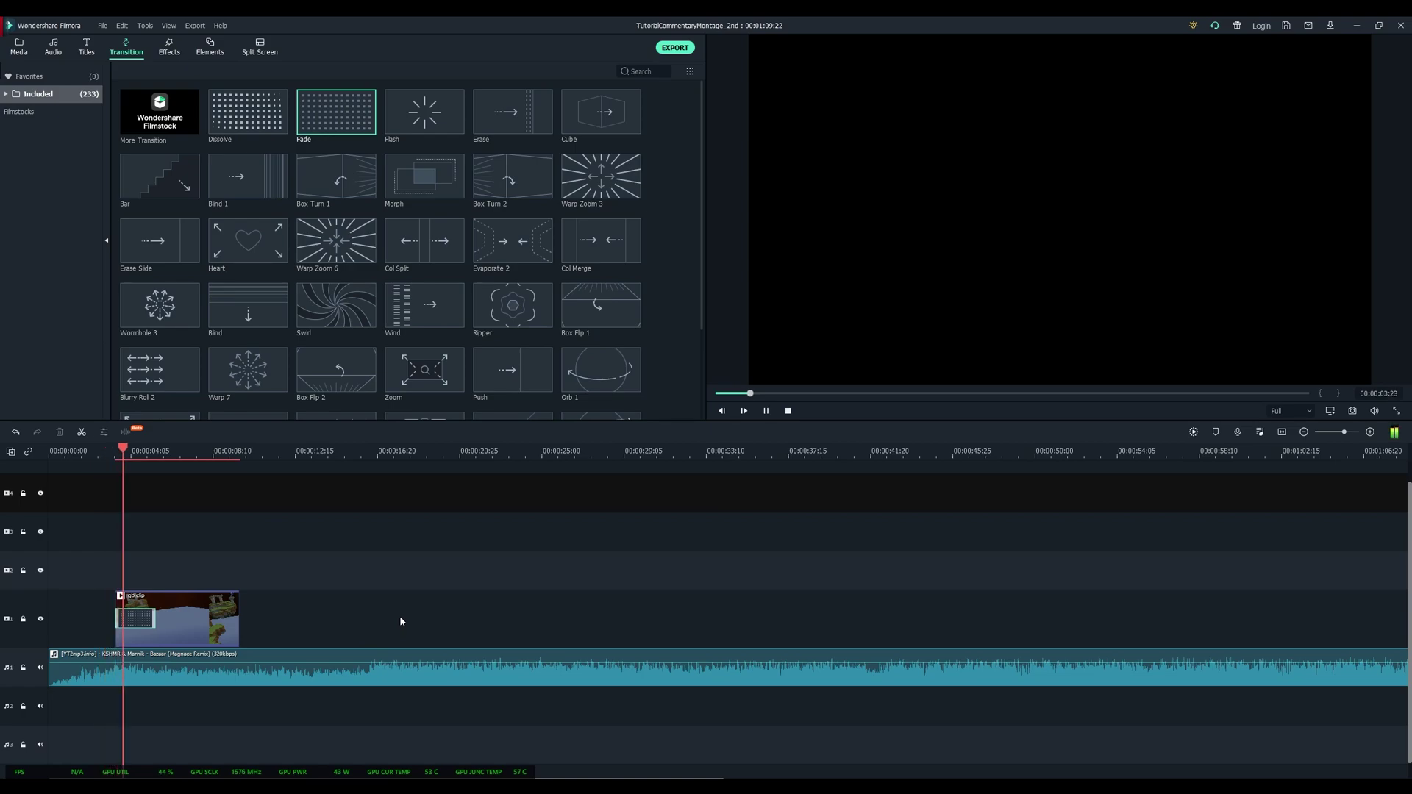
key(space)
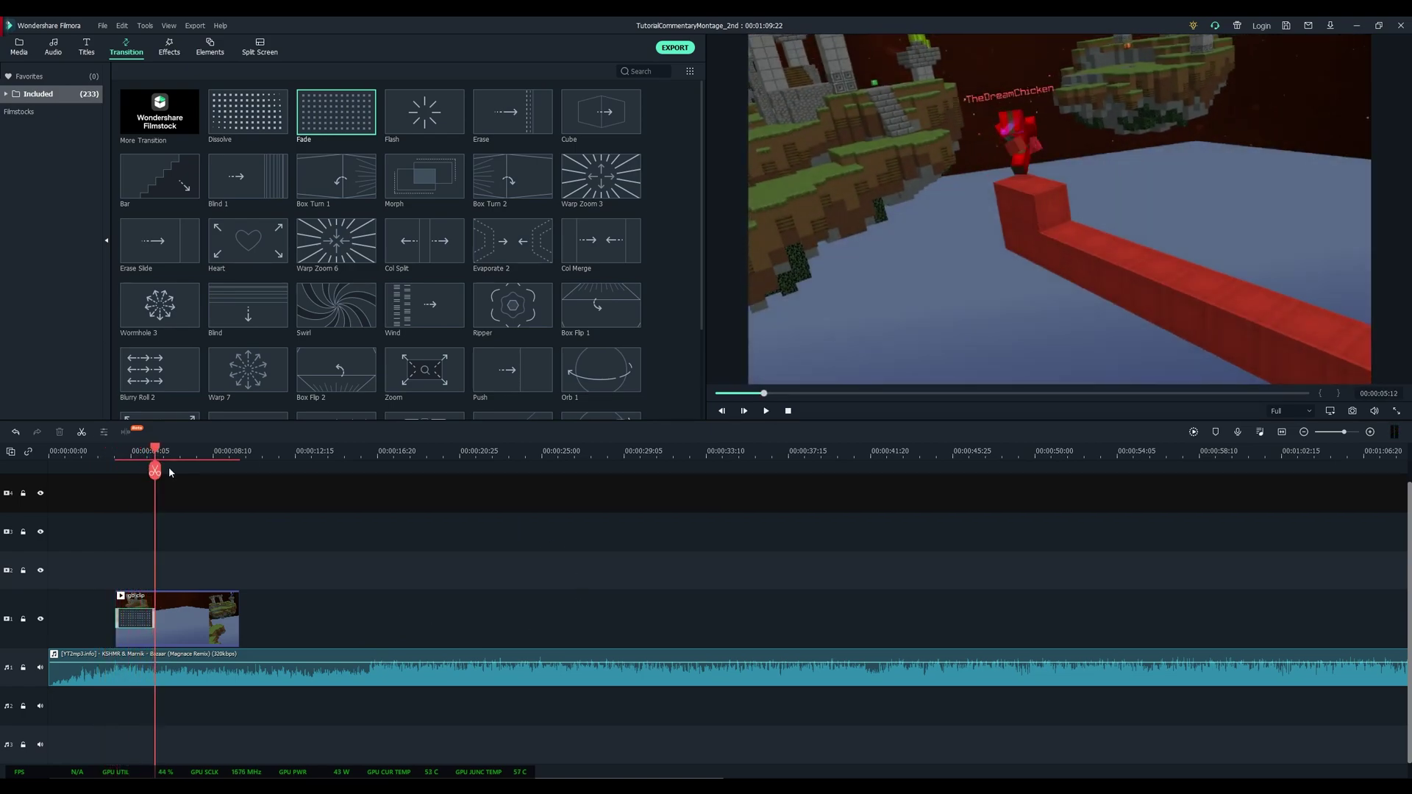
drag(158, 452, 141, 603)
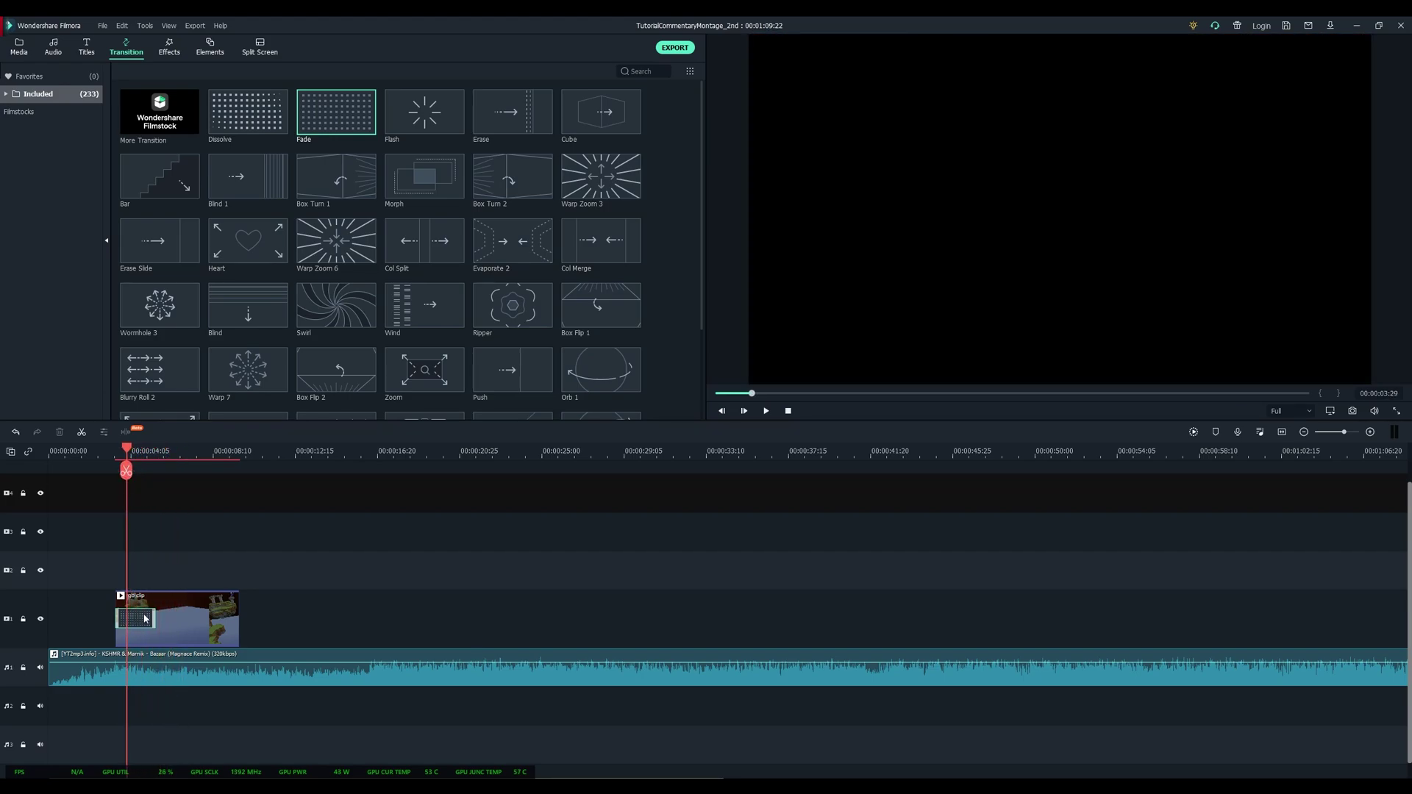
- Shift the gb clip slightly earlier so its fade begins just before 00:00:03:12
drag(127, 452, 115, 453)
drag(196, 621, 182, 625)
click(134, 626)
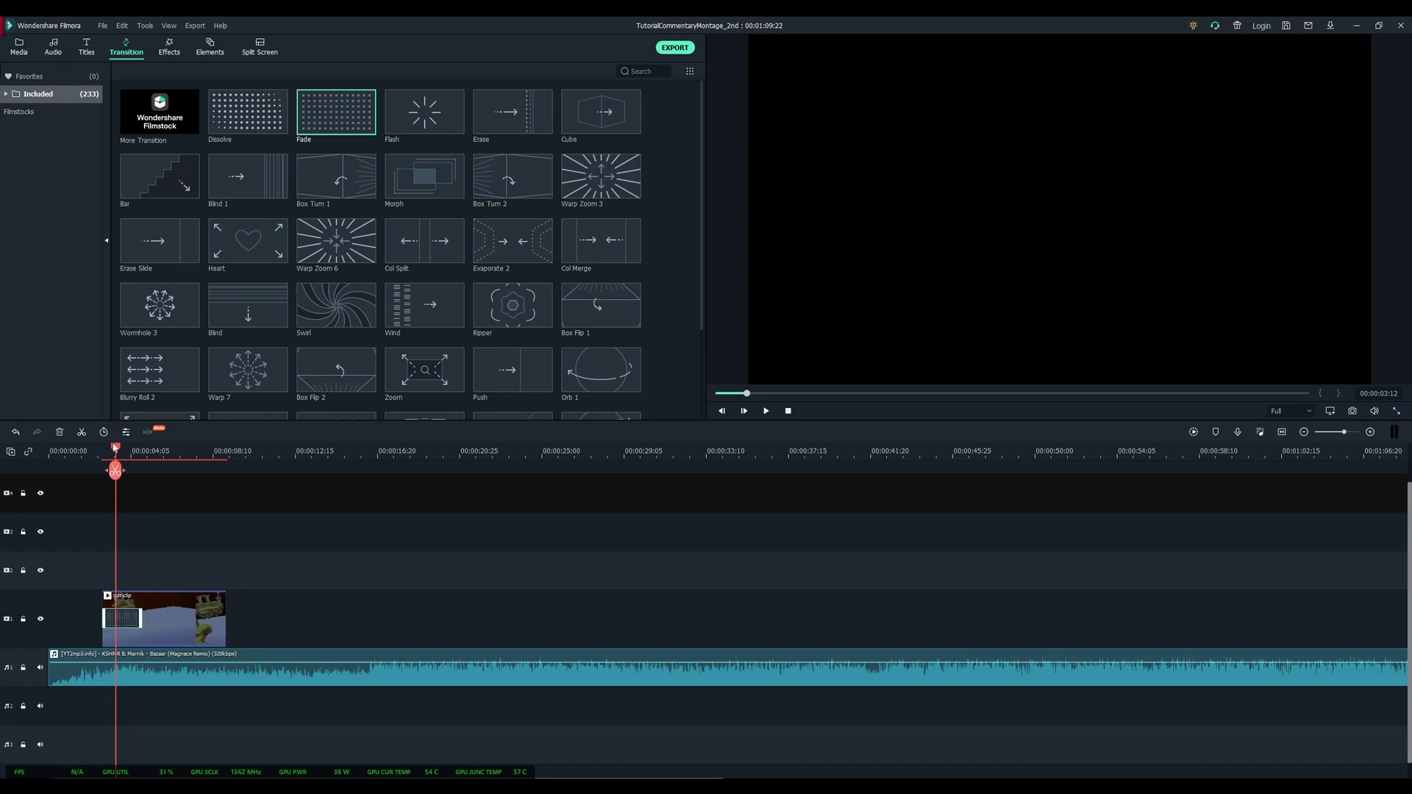
- Shorten the Fade transition on the gb clip to about half its length and play it back
mouse_move(118, 452)
mouse_down()
mouse_move(130, 456)
mouse_move(117, 457)
mouse_up()
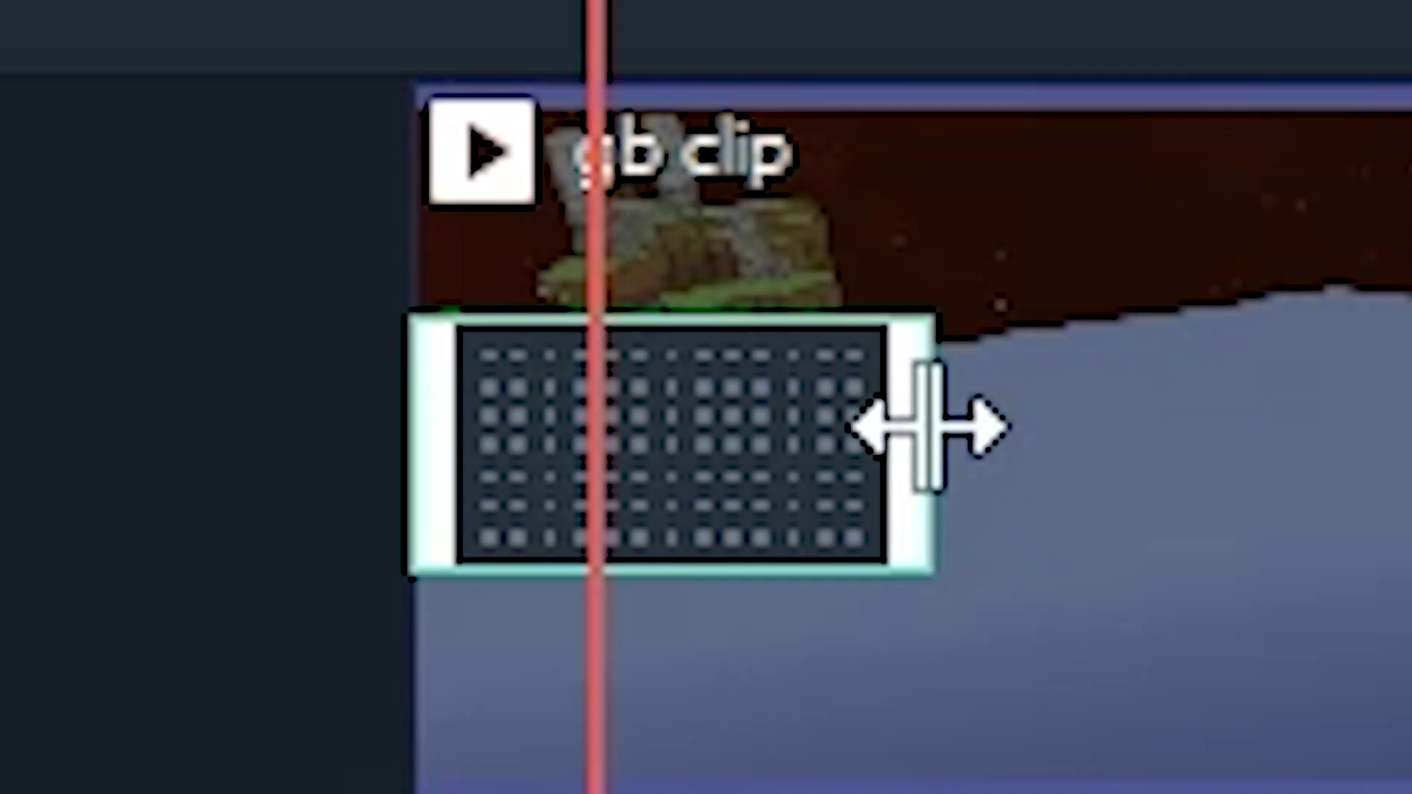
drag(914, 426, 586, 447)
key(space)
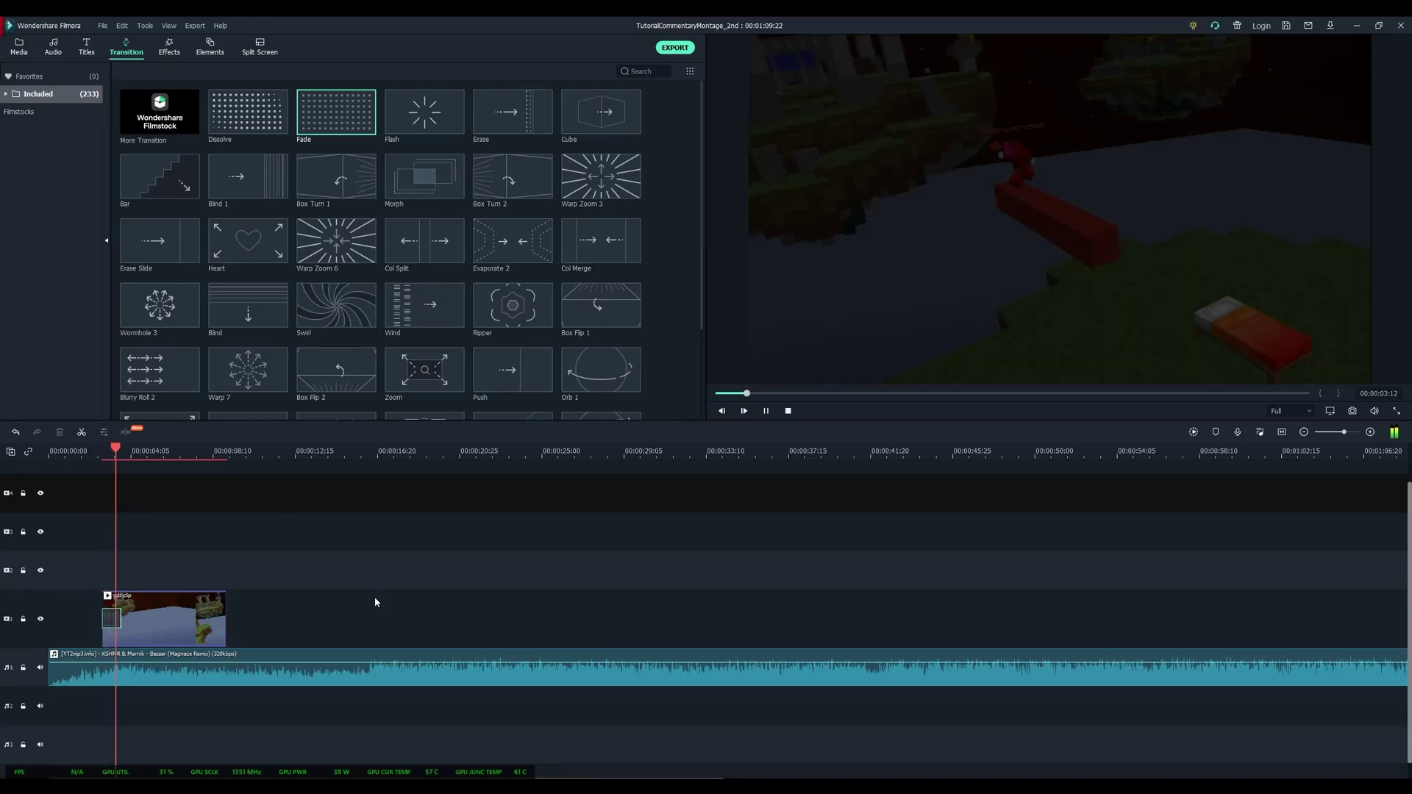
key(space)
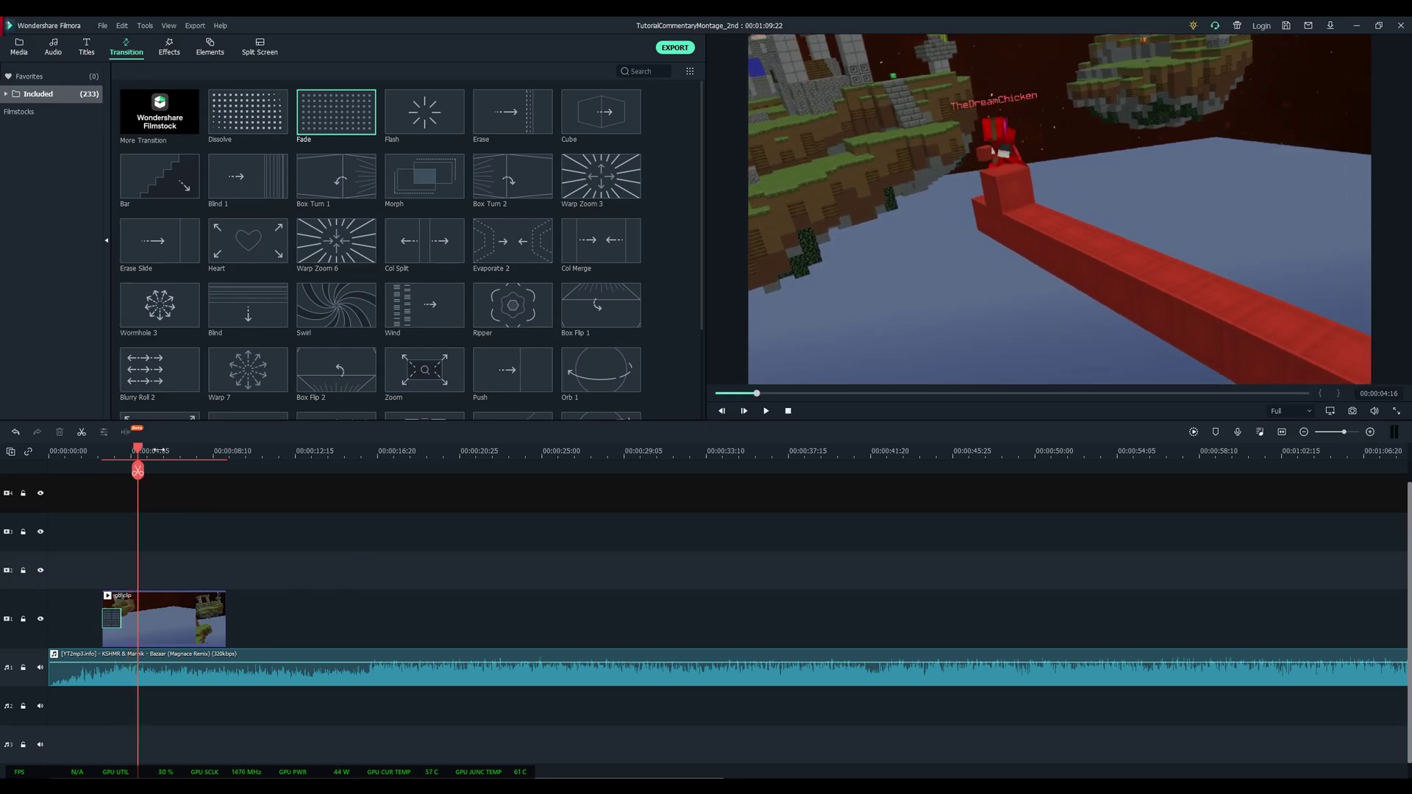
- Play on to the end of the gb clip and trim its end to 00:00:08:19
click(20, 46)
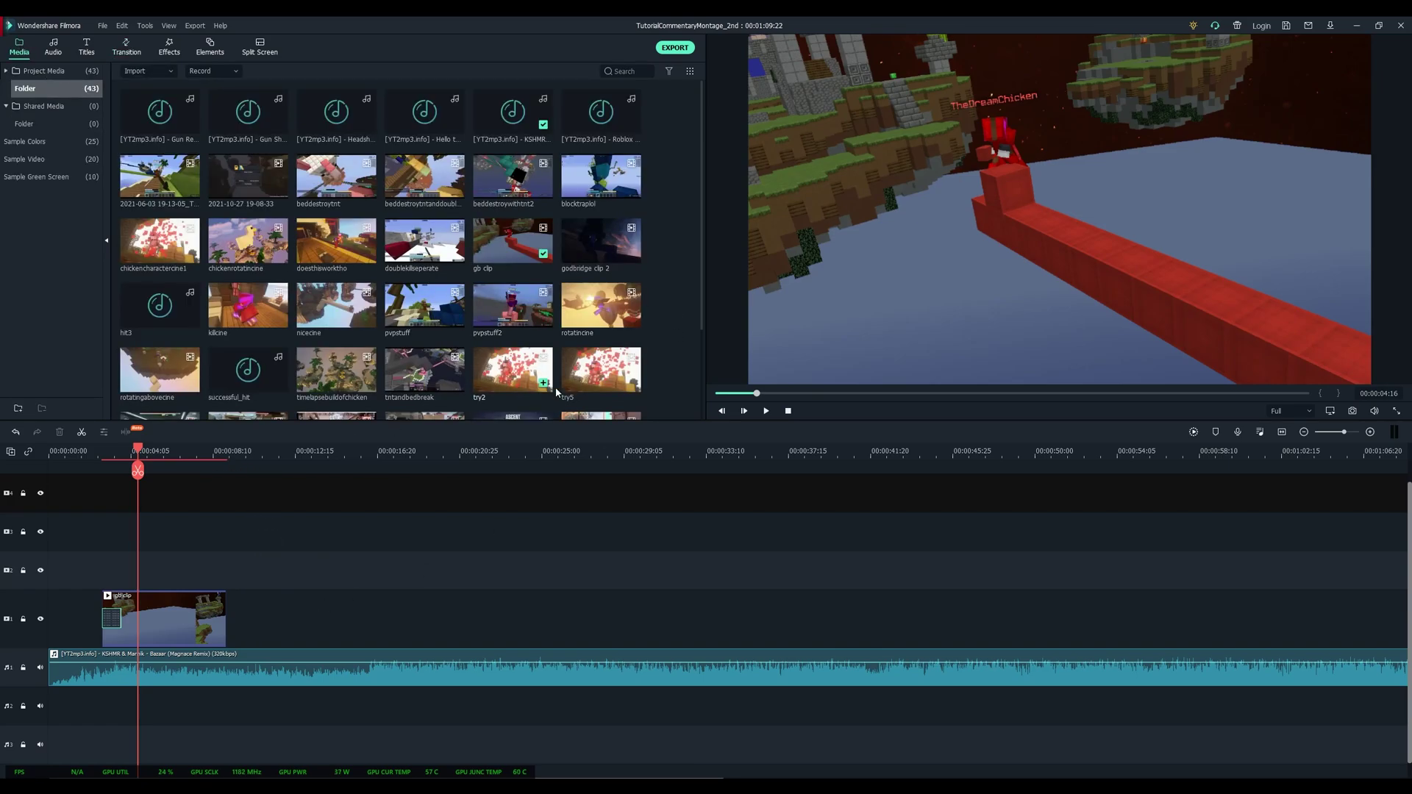
key(space)
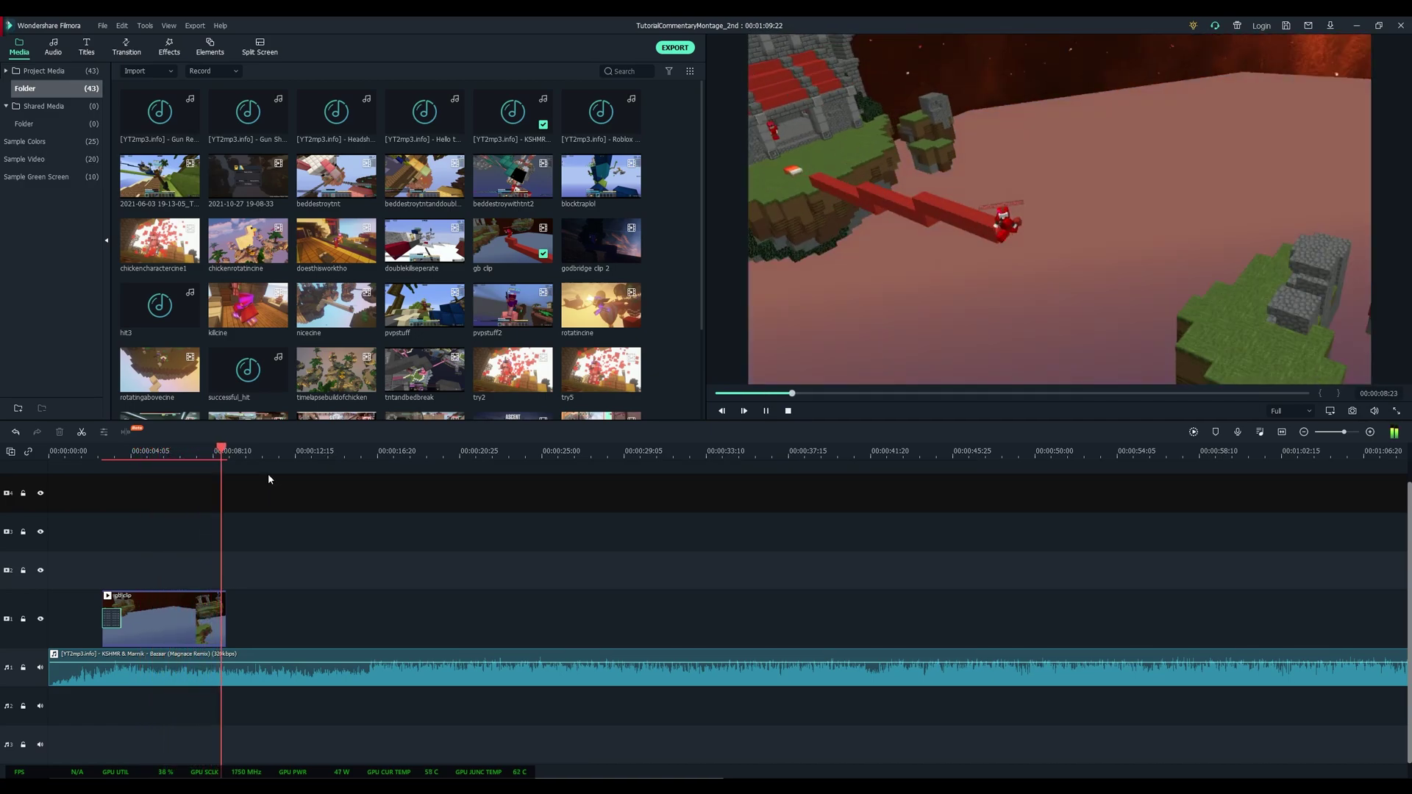
key(space)
drag(230, 450, 222, 447)
drag(219, 447, 222, 453)
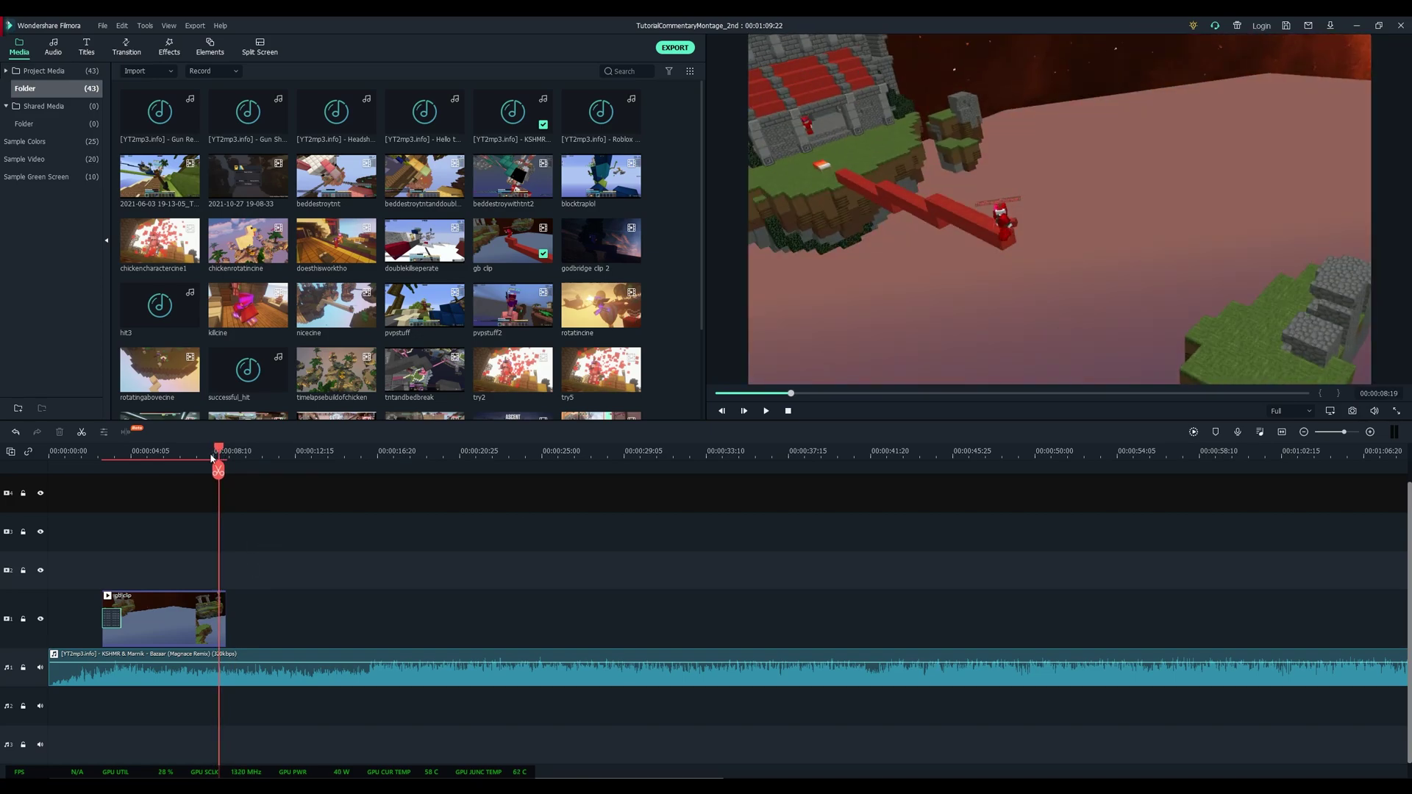
click(218, 615)
drag(228, 611, 218, 612)
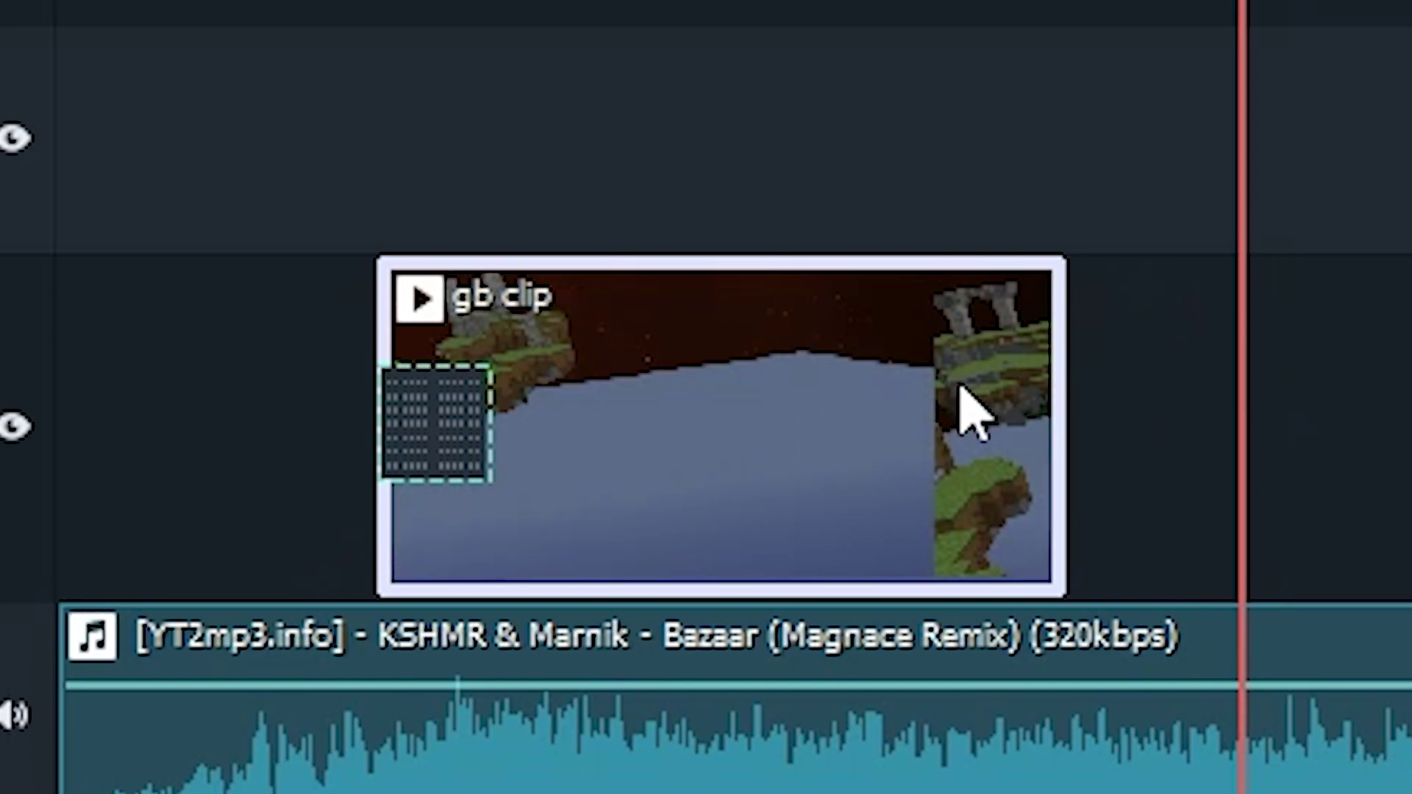
- Slow the gb clip to a custom speed of 0.83x with Ripple Edit enabled
right_click(653, 383)
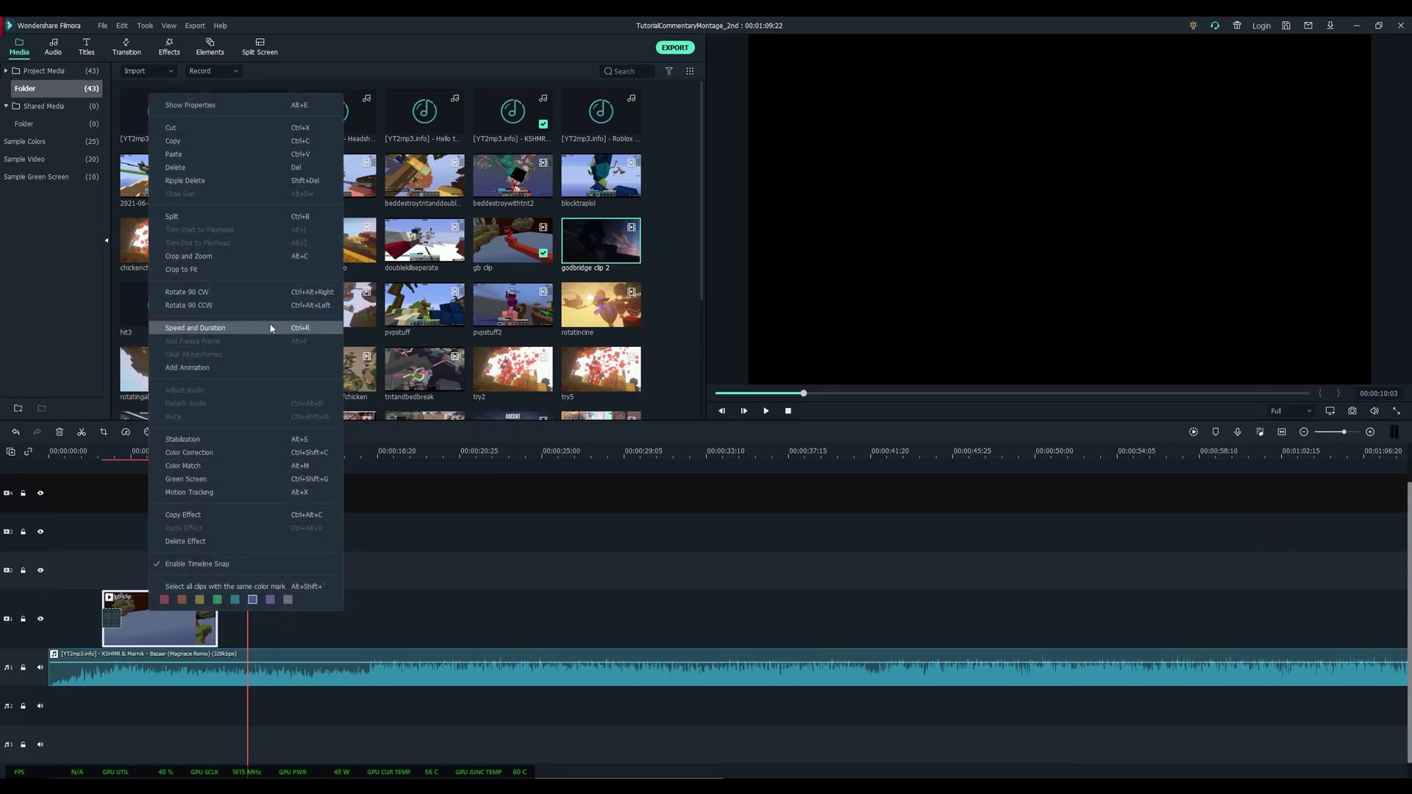
click(213, 328)
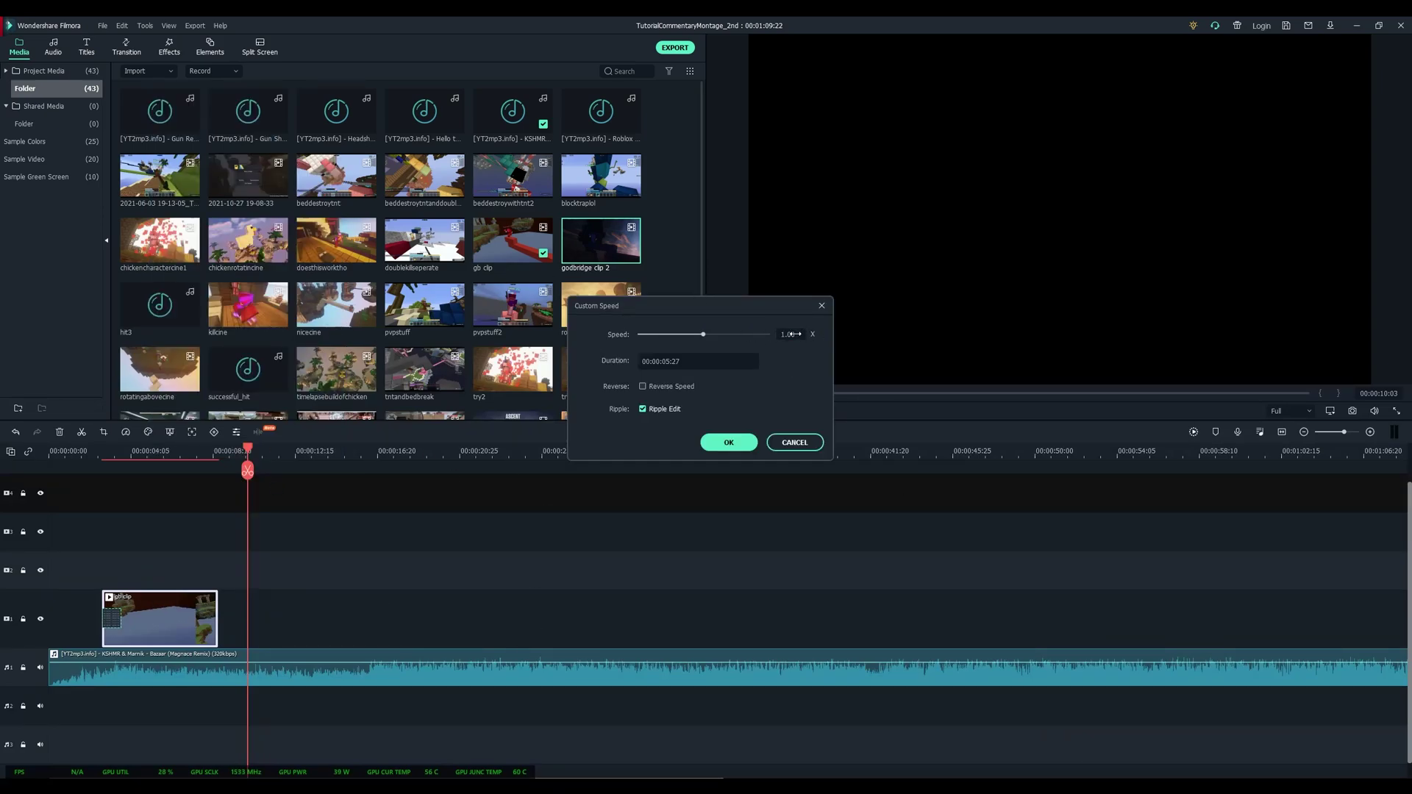
drag(701, 338, 693, 335)
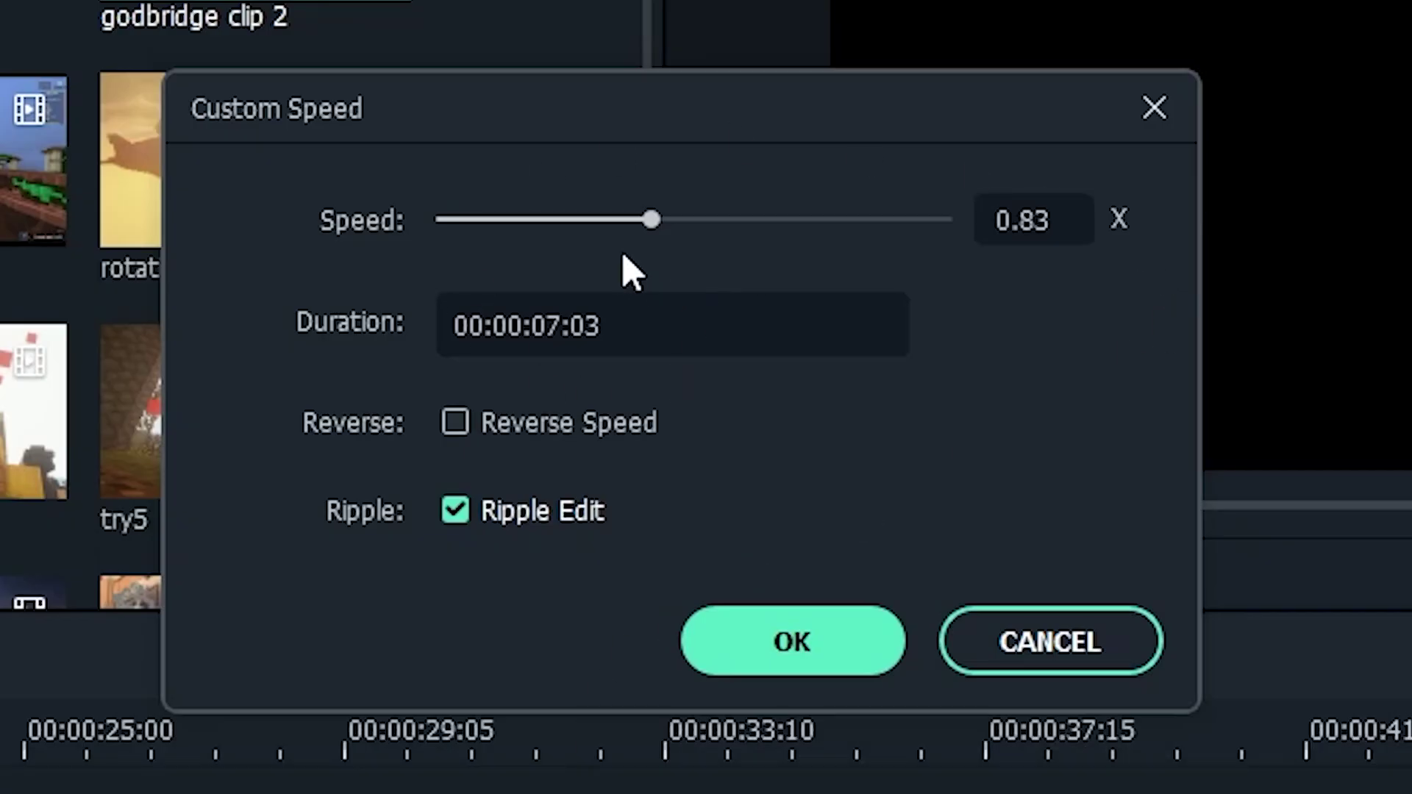
drag(646, 218, 657, 259)
click(1077, 221)
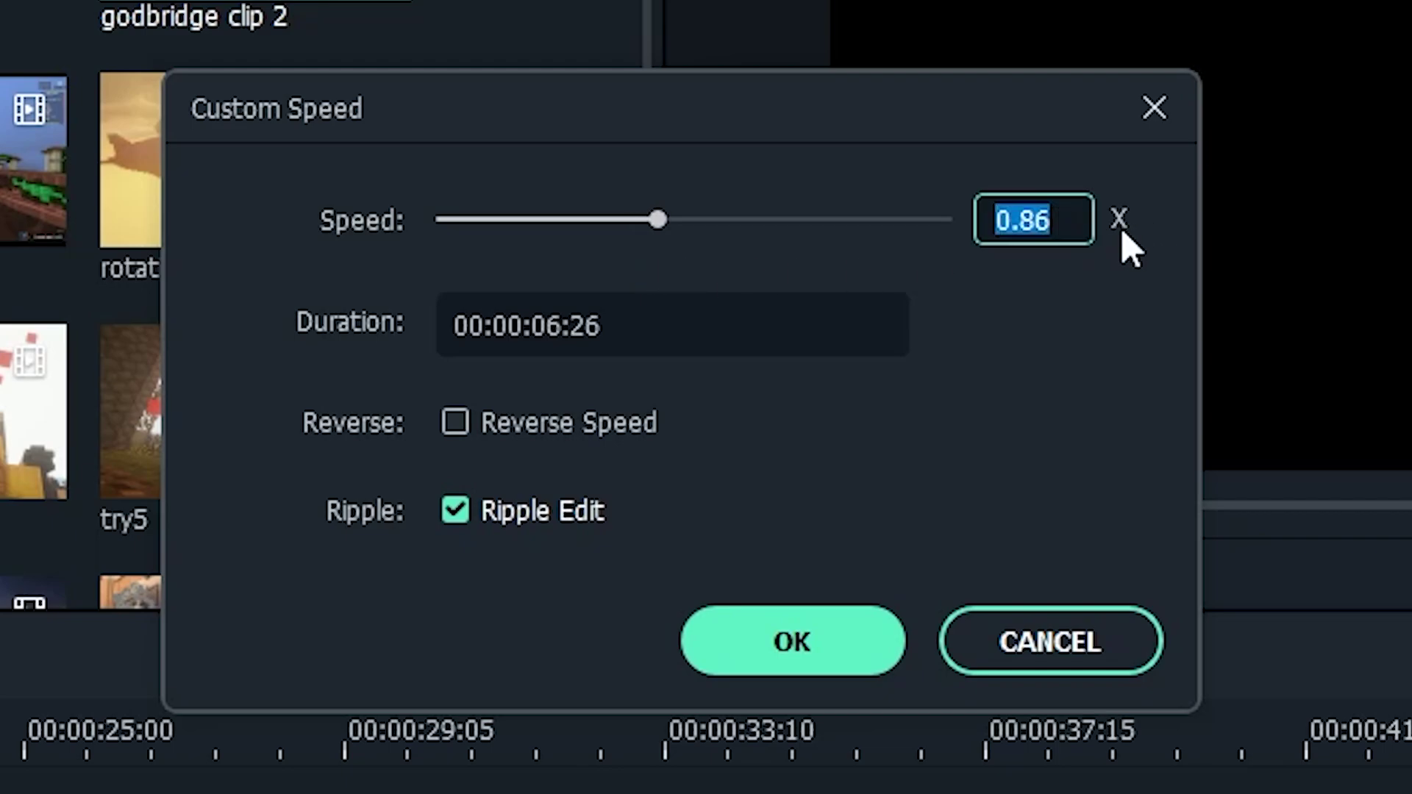
text(0.83)
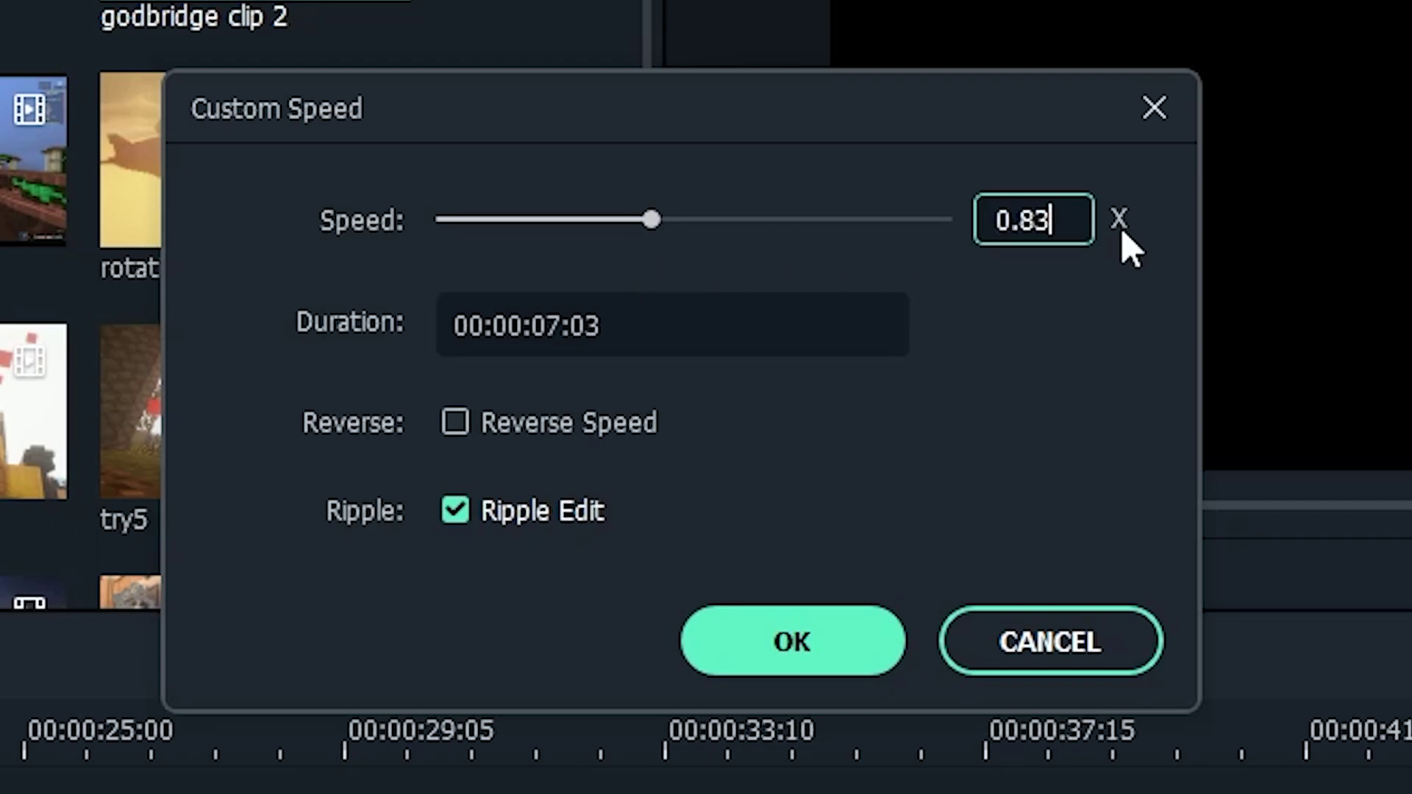
click(1075, 478)
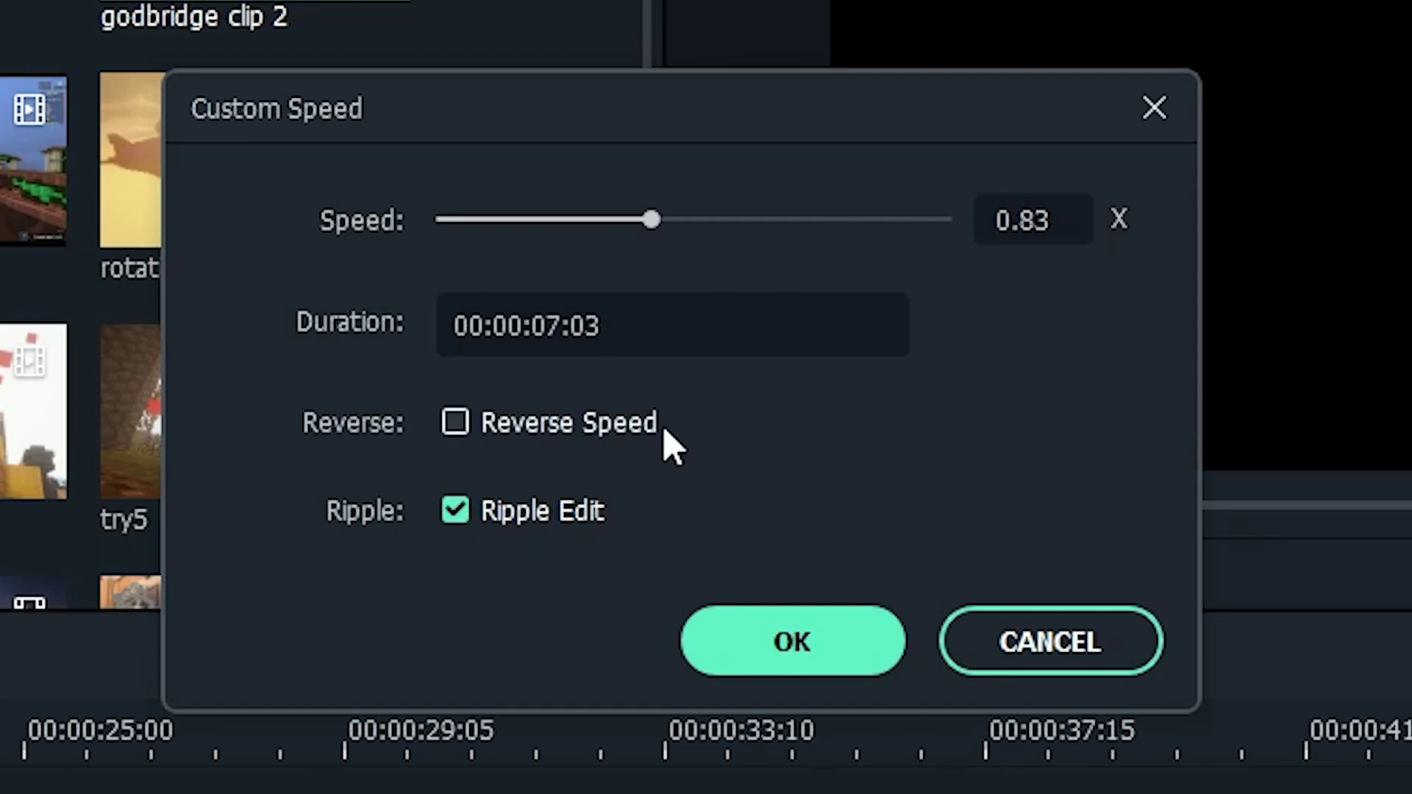
click(792, 641)
- Play back the slowed gb clip, and undo its speed change
key(space)
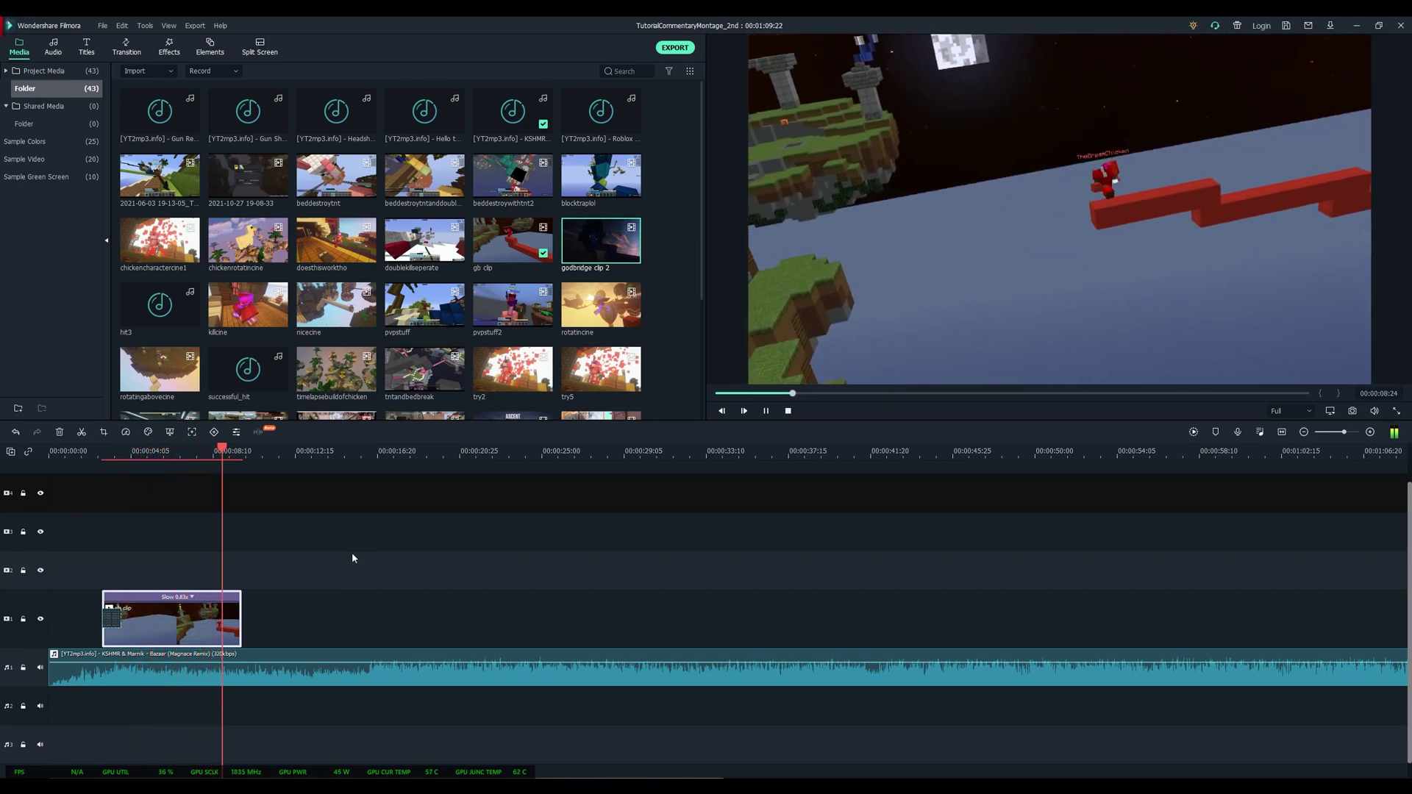
key(space)
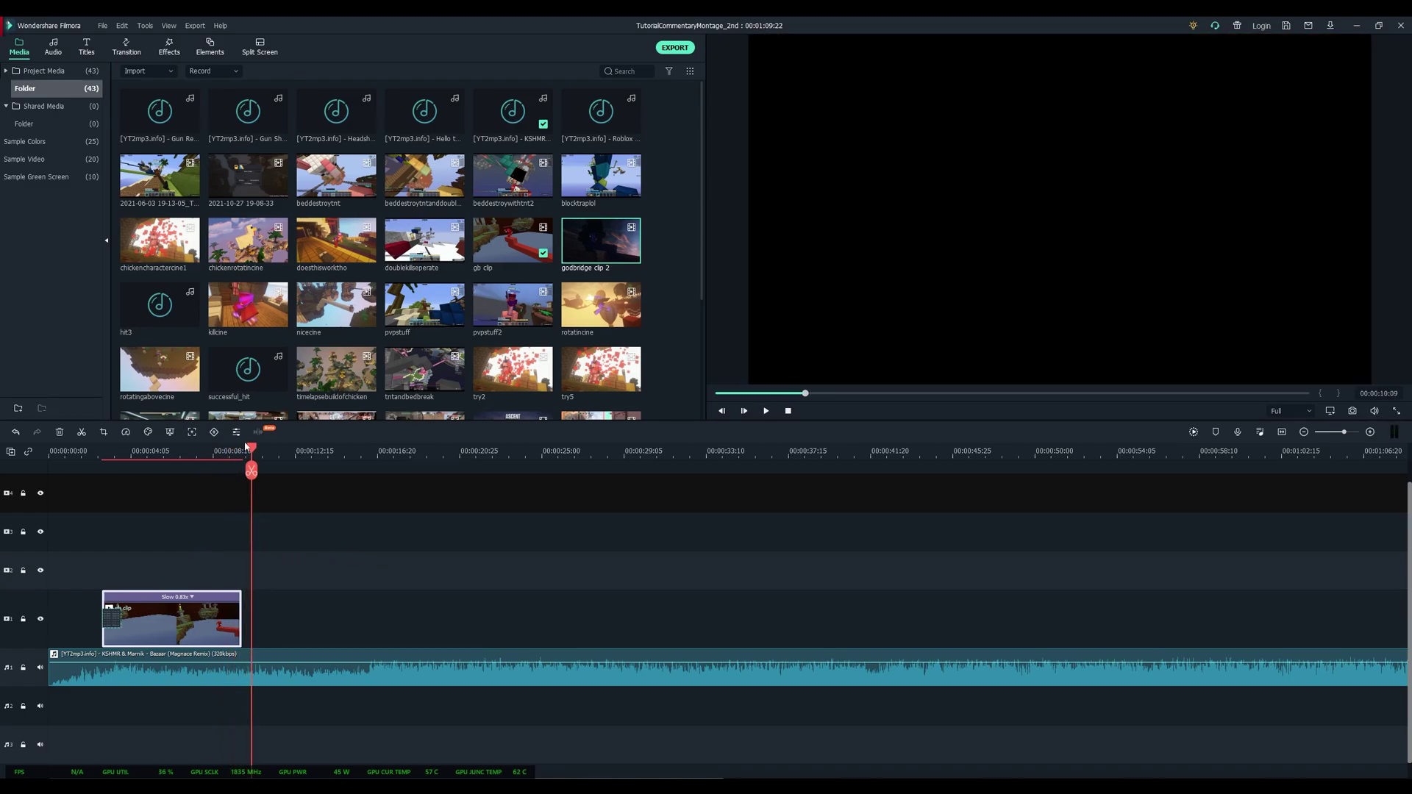
drag(252, 471, 247, 452)
key(ctrl+z)
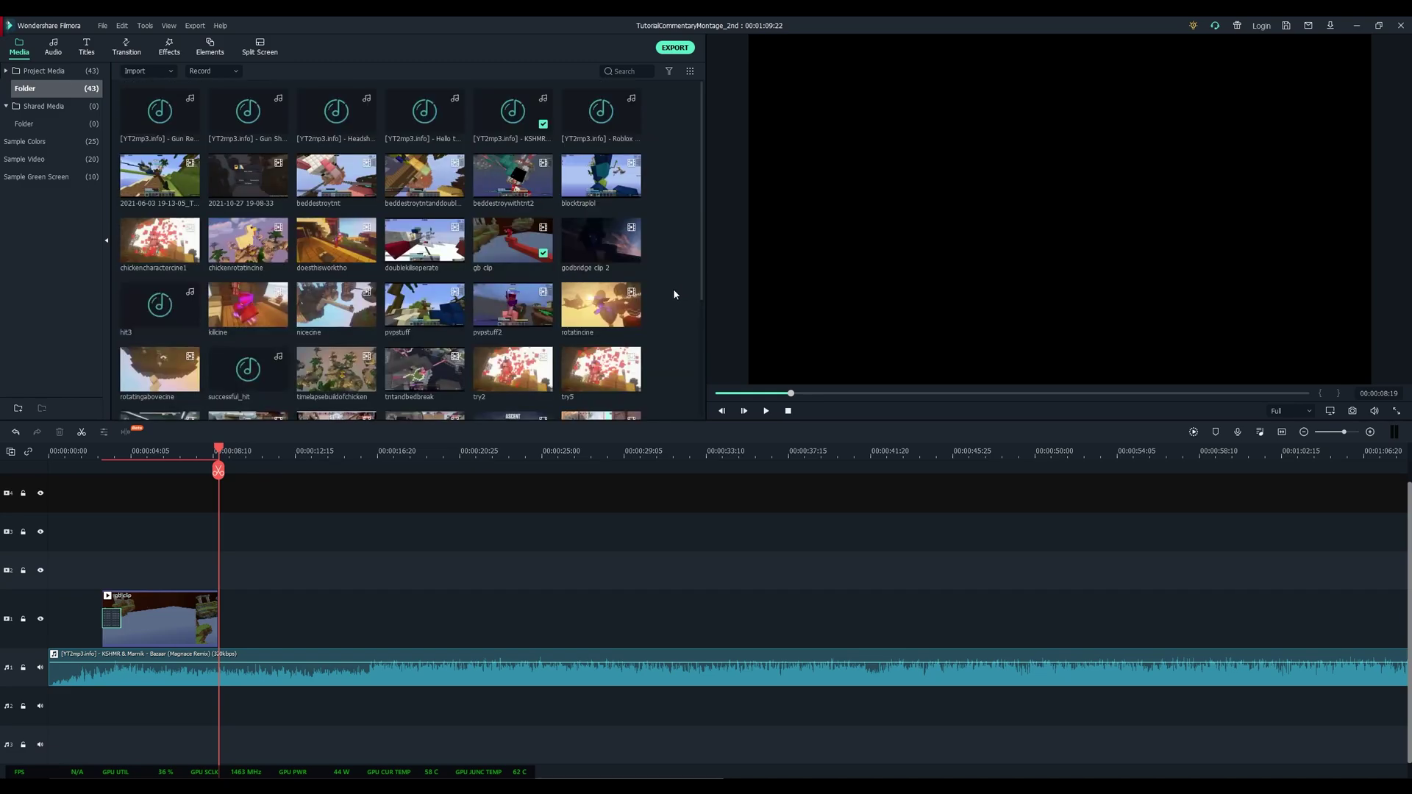
- Preview godbridge clip 2 and place it directly after the gb clip at 00:00:08:19 on the first video track
double_click(601, 238)
click(766, 411)
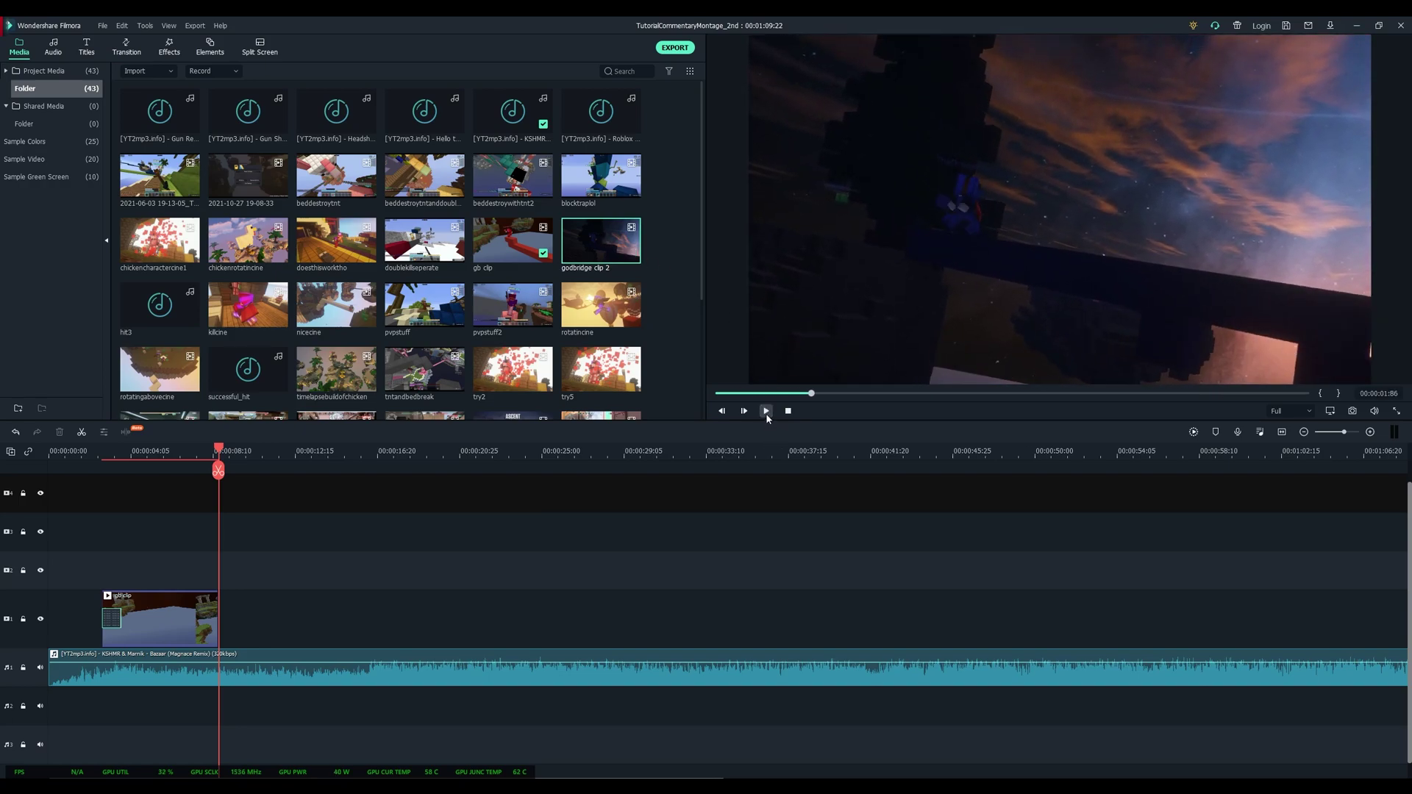
click(767, 411)
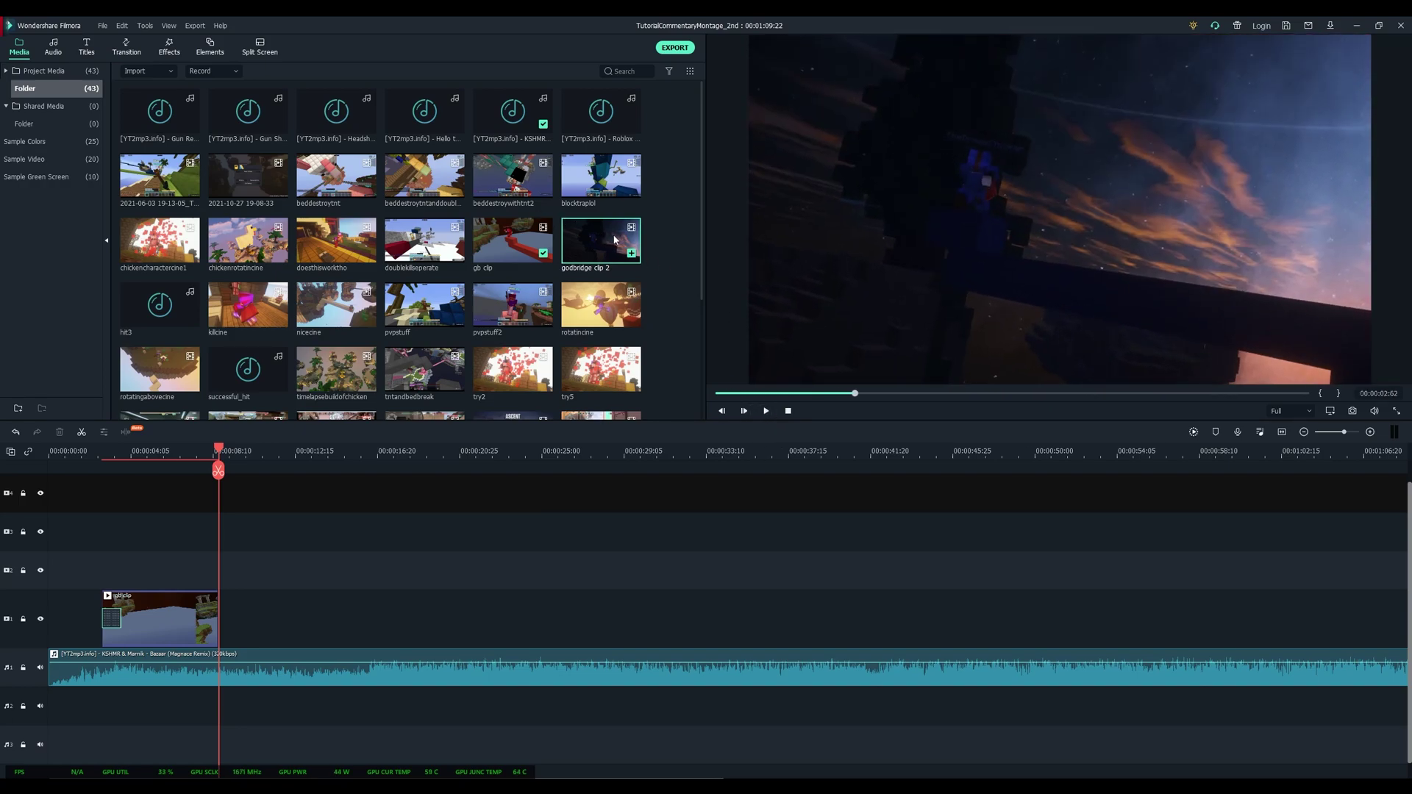
drag(499, 474, 228, 615)
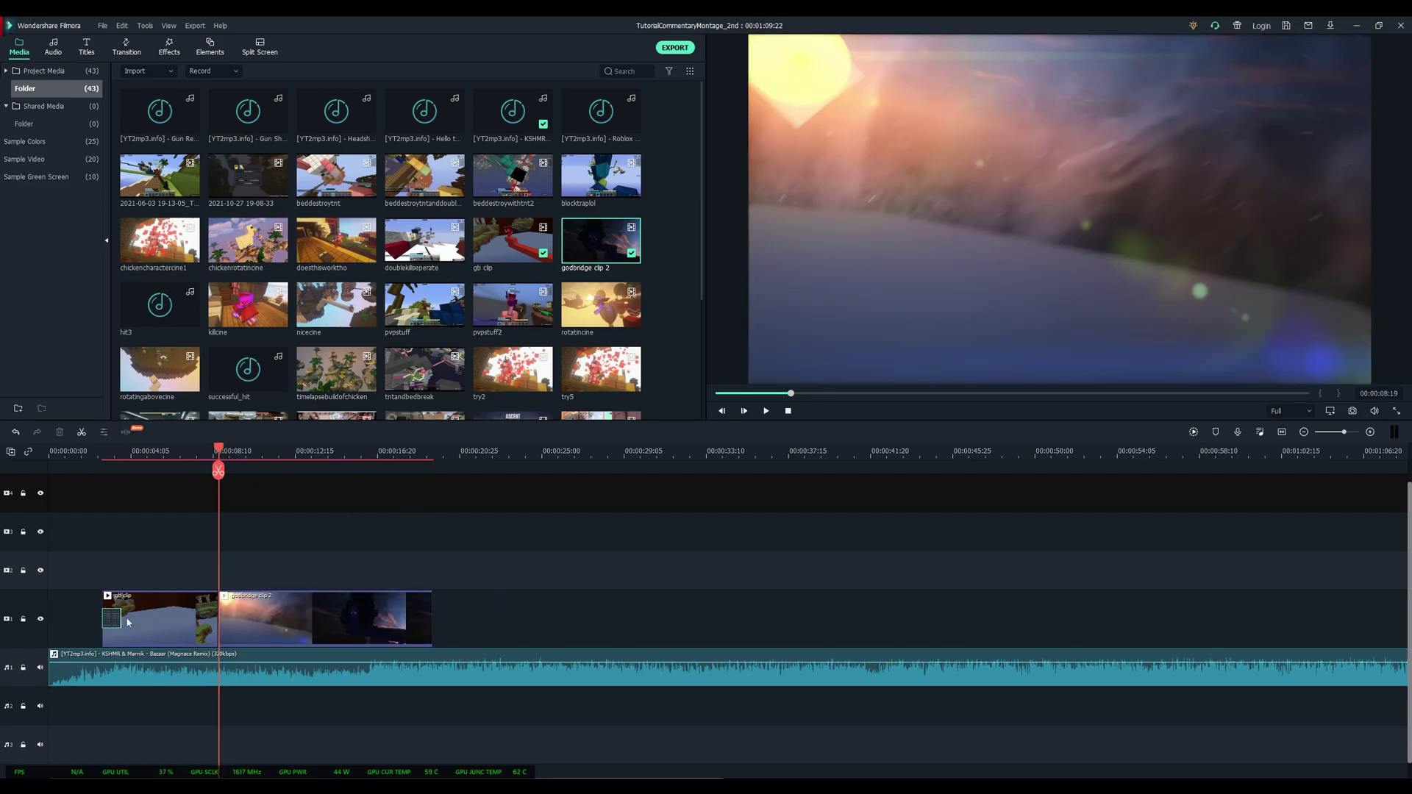
- Scrub through the opening seconds of godbridge clip 2 on the timeline to find a better starting frame
drag(215, 451, 230, 452)
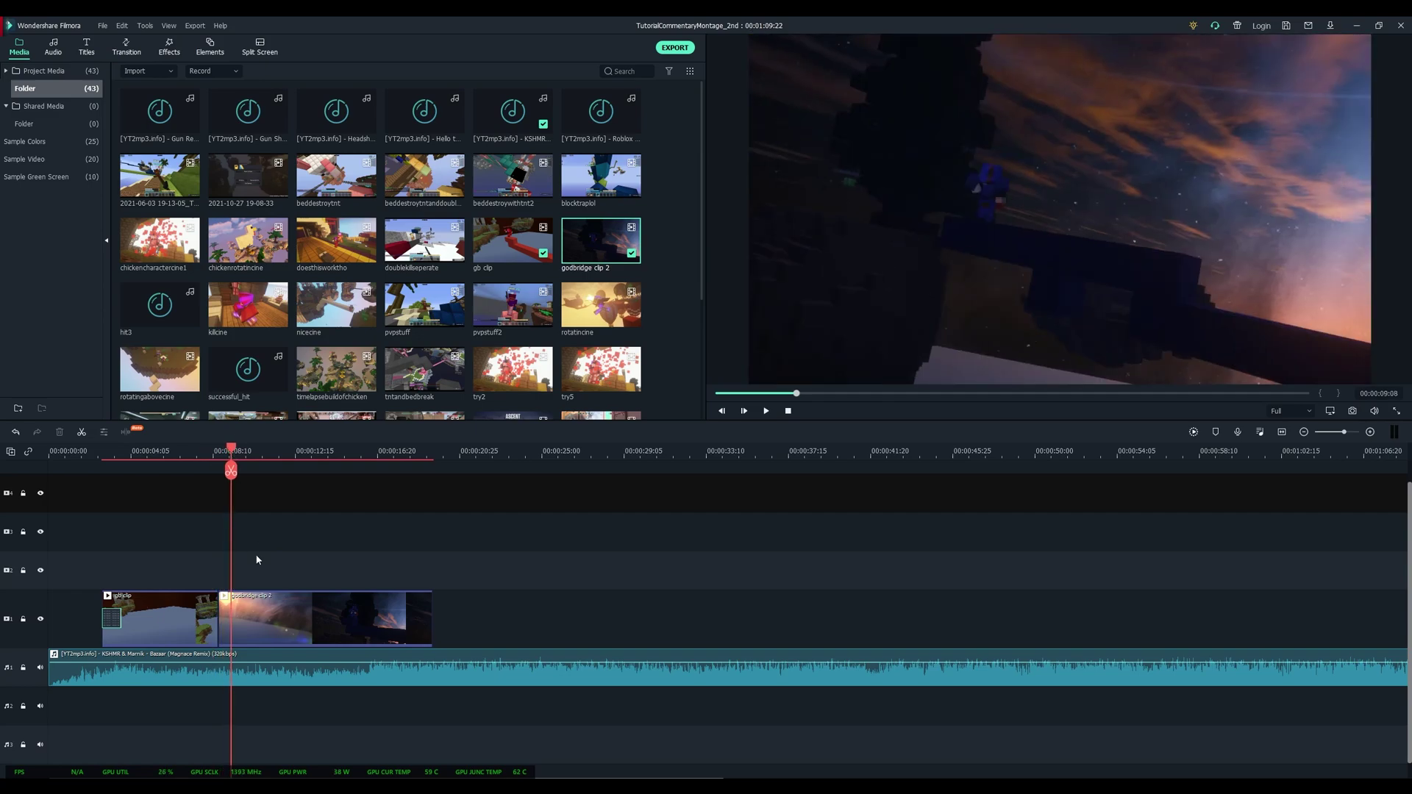
click(259, 621)
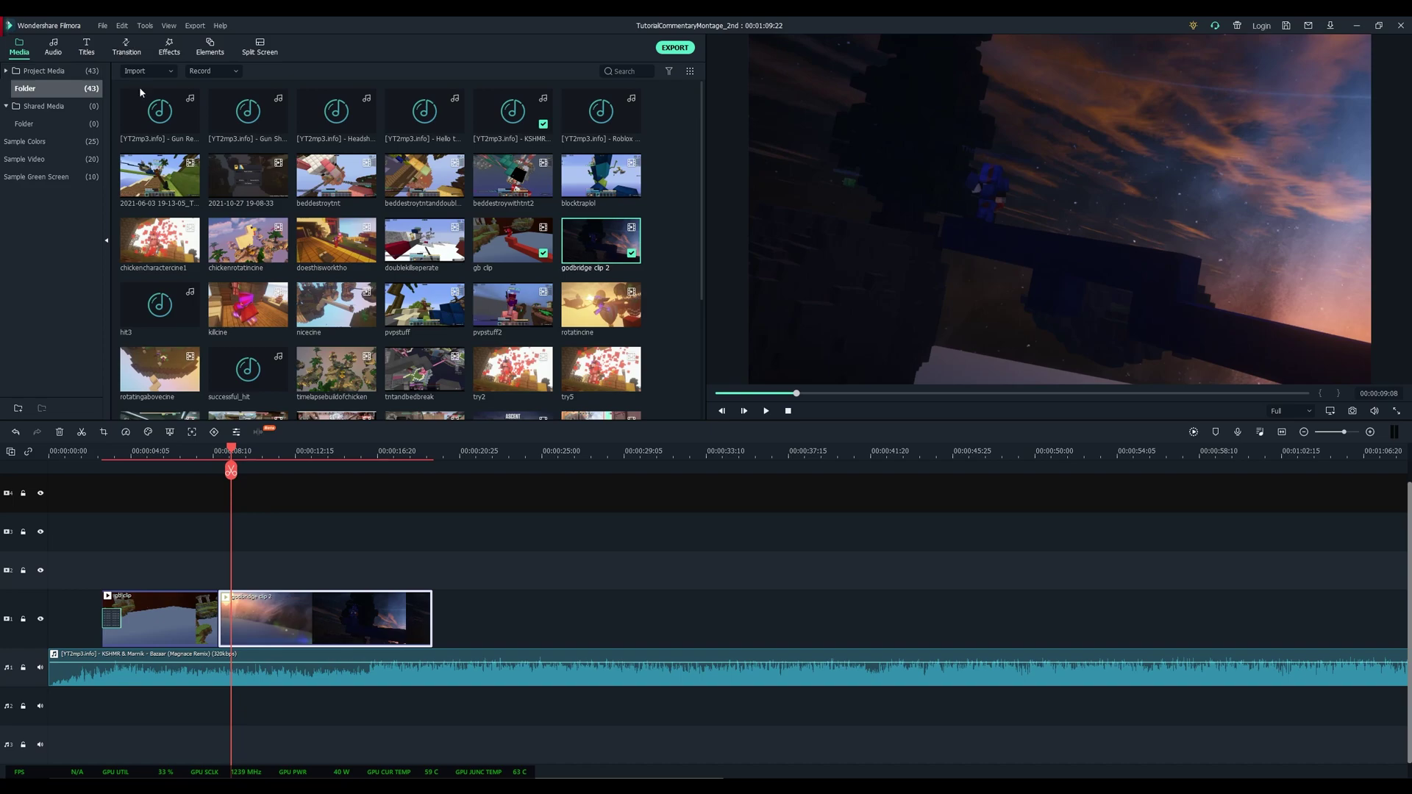
click(117, 48)
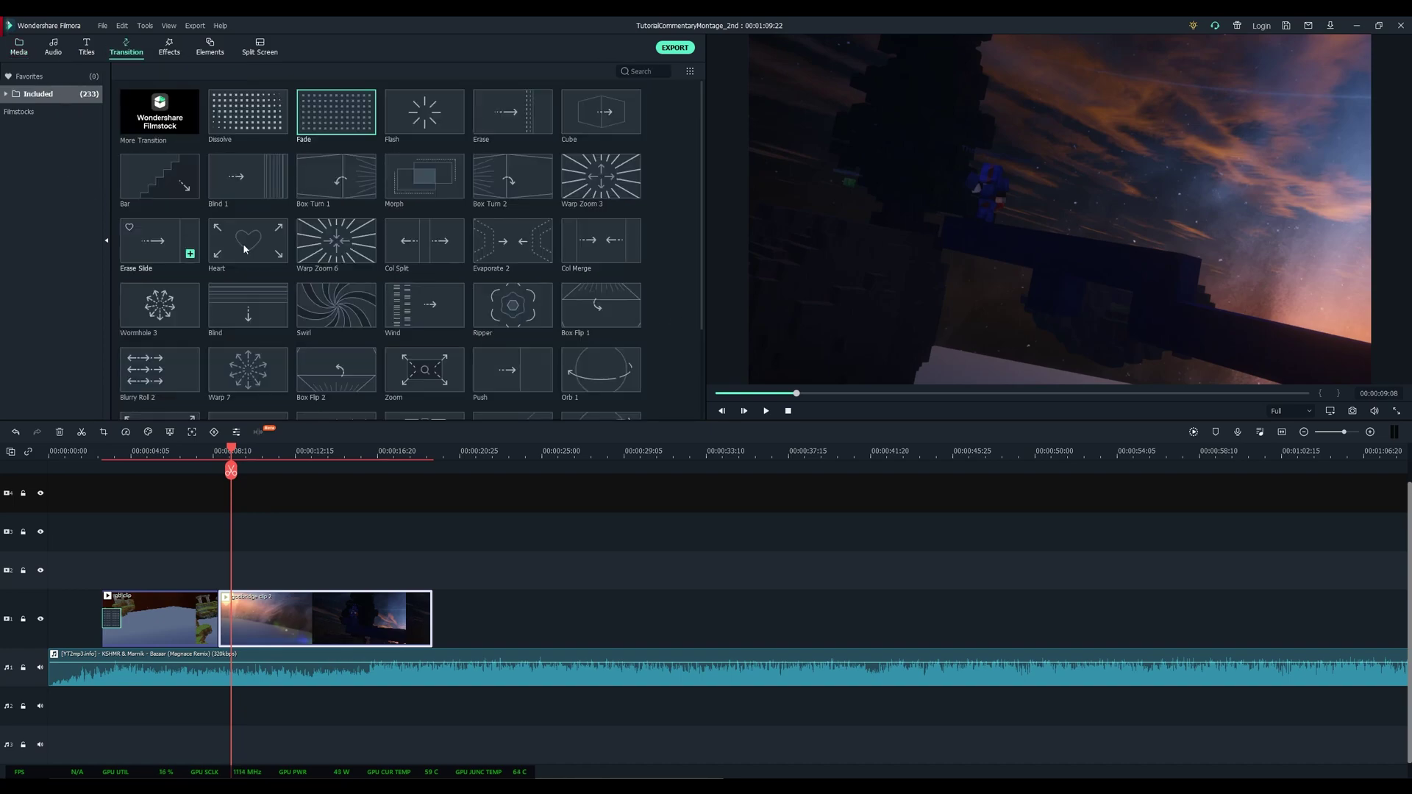
click(19, 48)
click(245, 451)
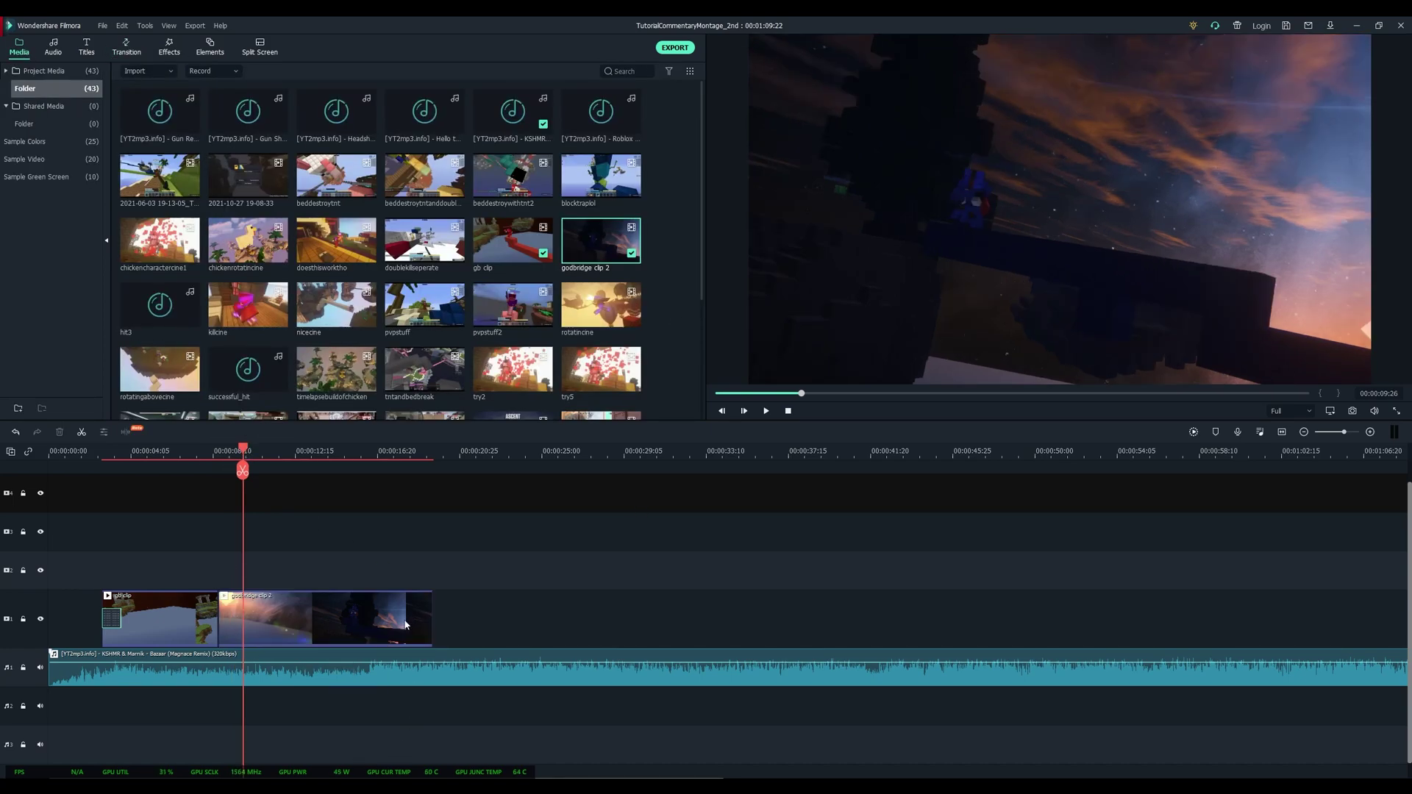
- Trim off the opening of godbridge clip 2, keep it directly after the gb clip, and play across the cut
drag(245, 452, 220, 447)
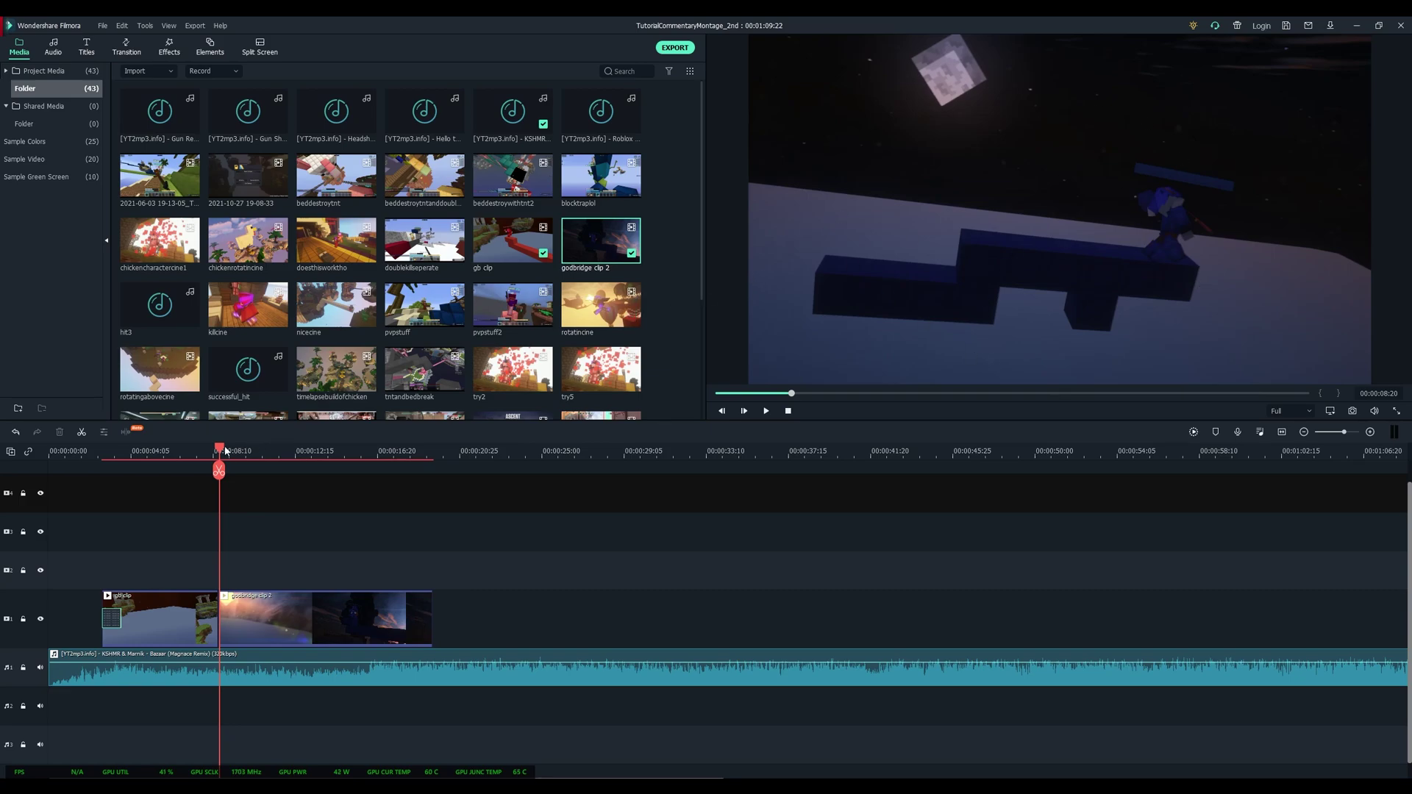
drag(219, 451, 222, 452)
click(234, 633)
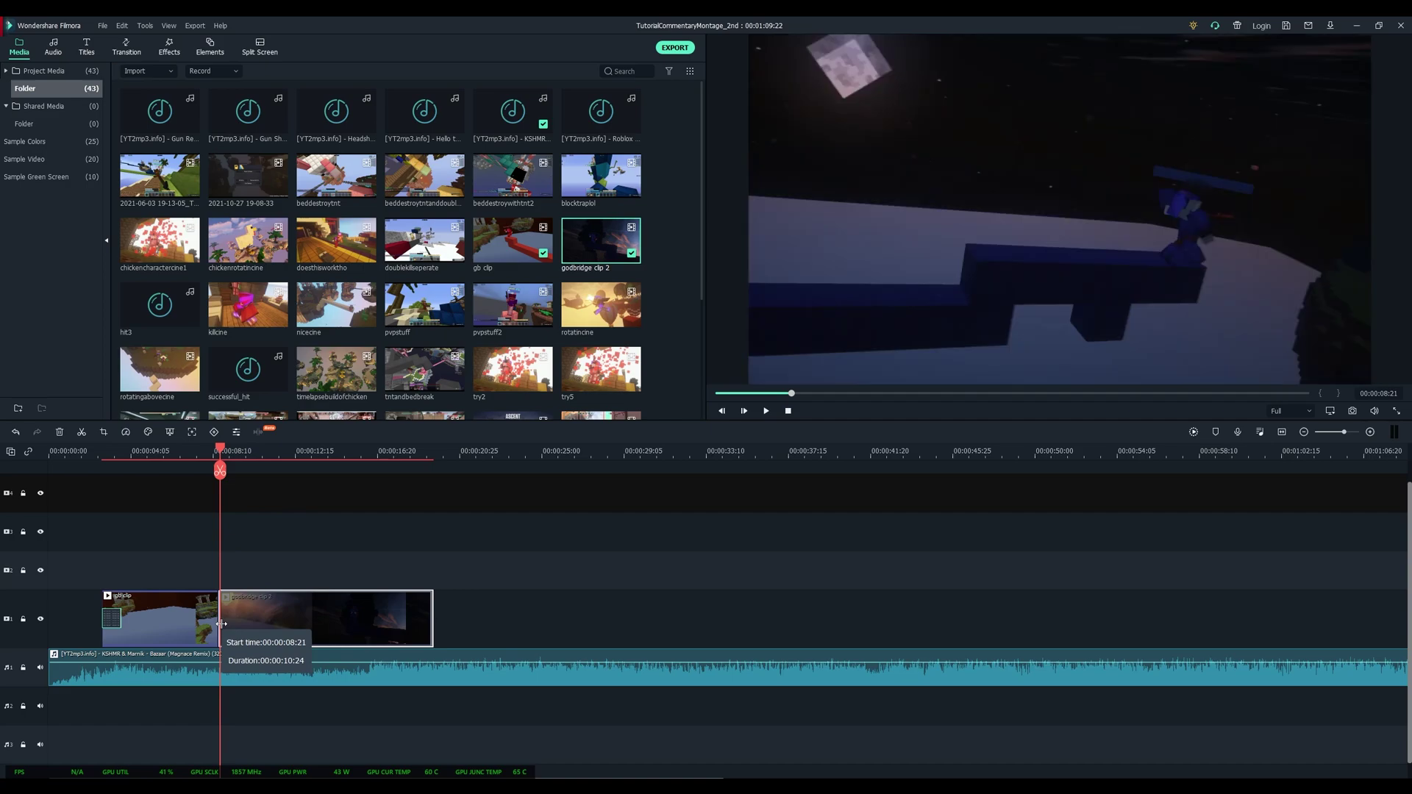
click(275, 471)
drag(221, 452, 214, 452)
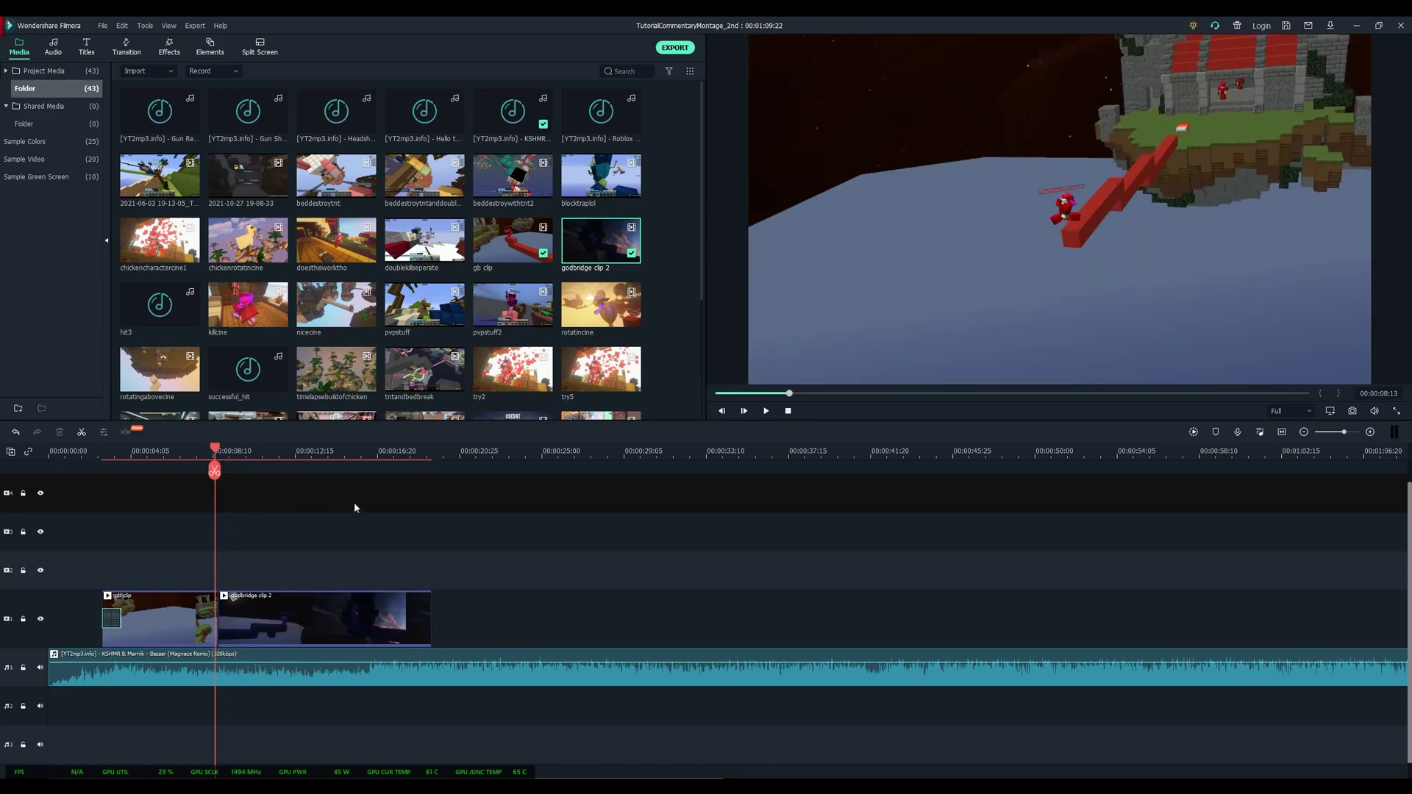
key(space)
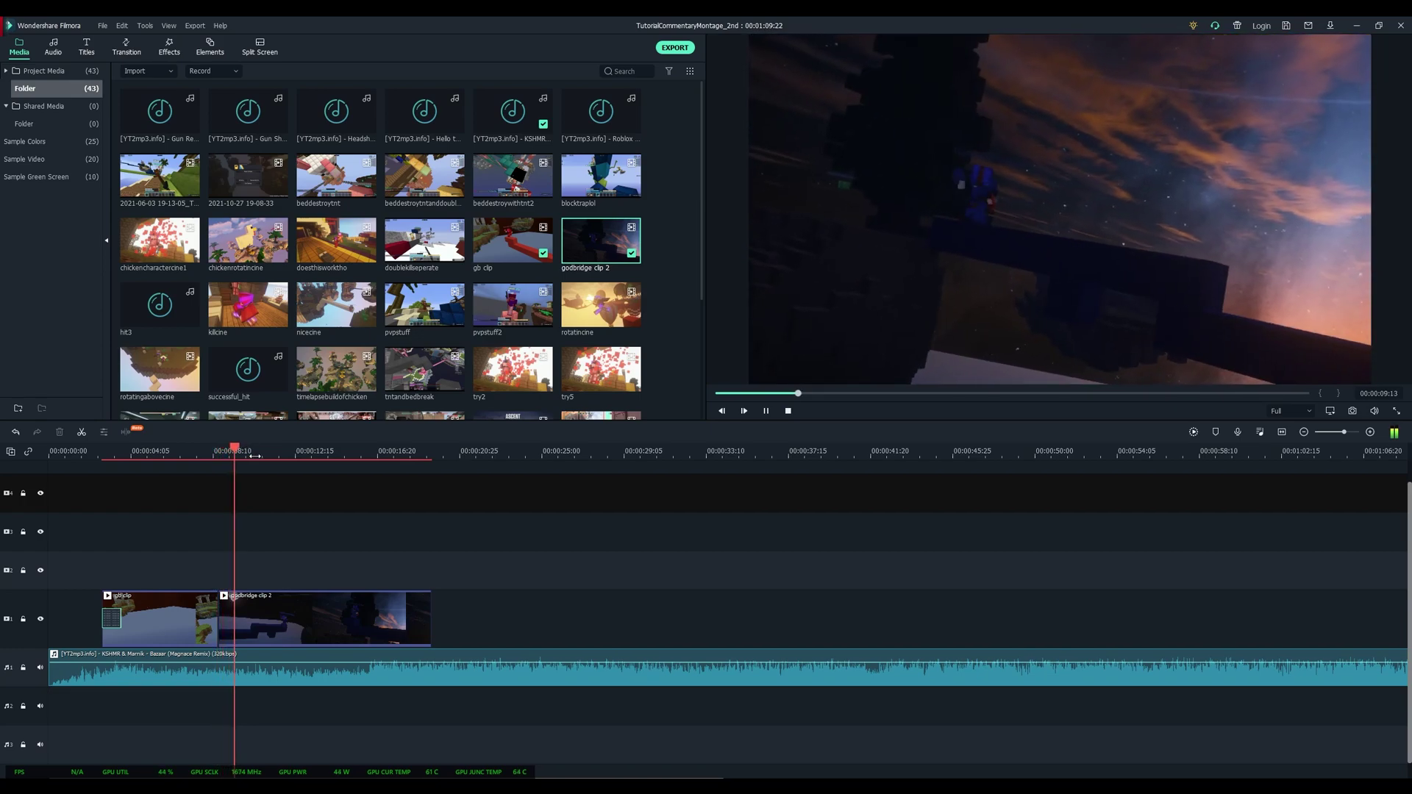
- Trim the start of godbridge clip 2 slightly further at 00:00:08:20, close the gap to the gb clip, and play across the cut
drag(226, 454, 220, 451)
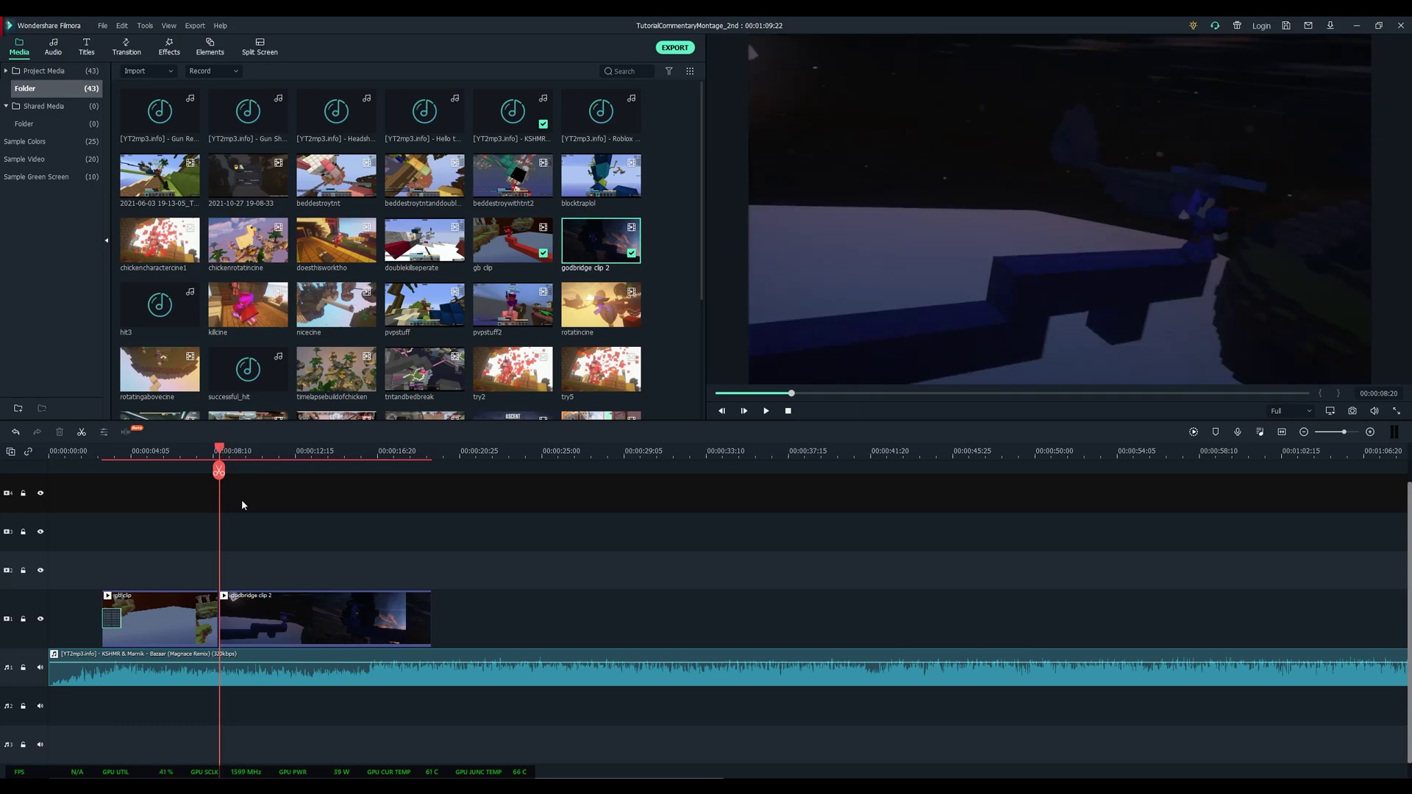
click(285, 634)
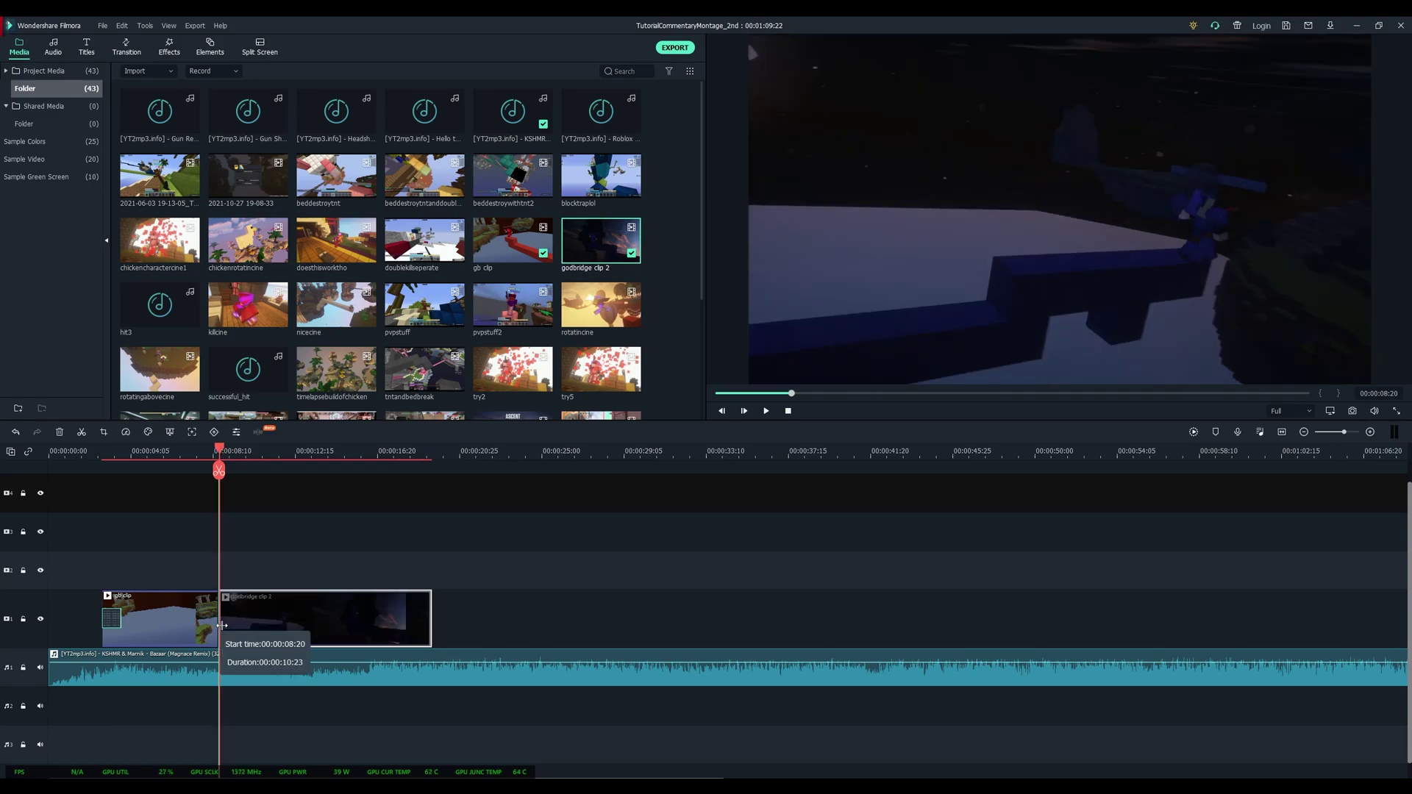
click(244, 581)
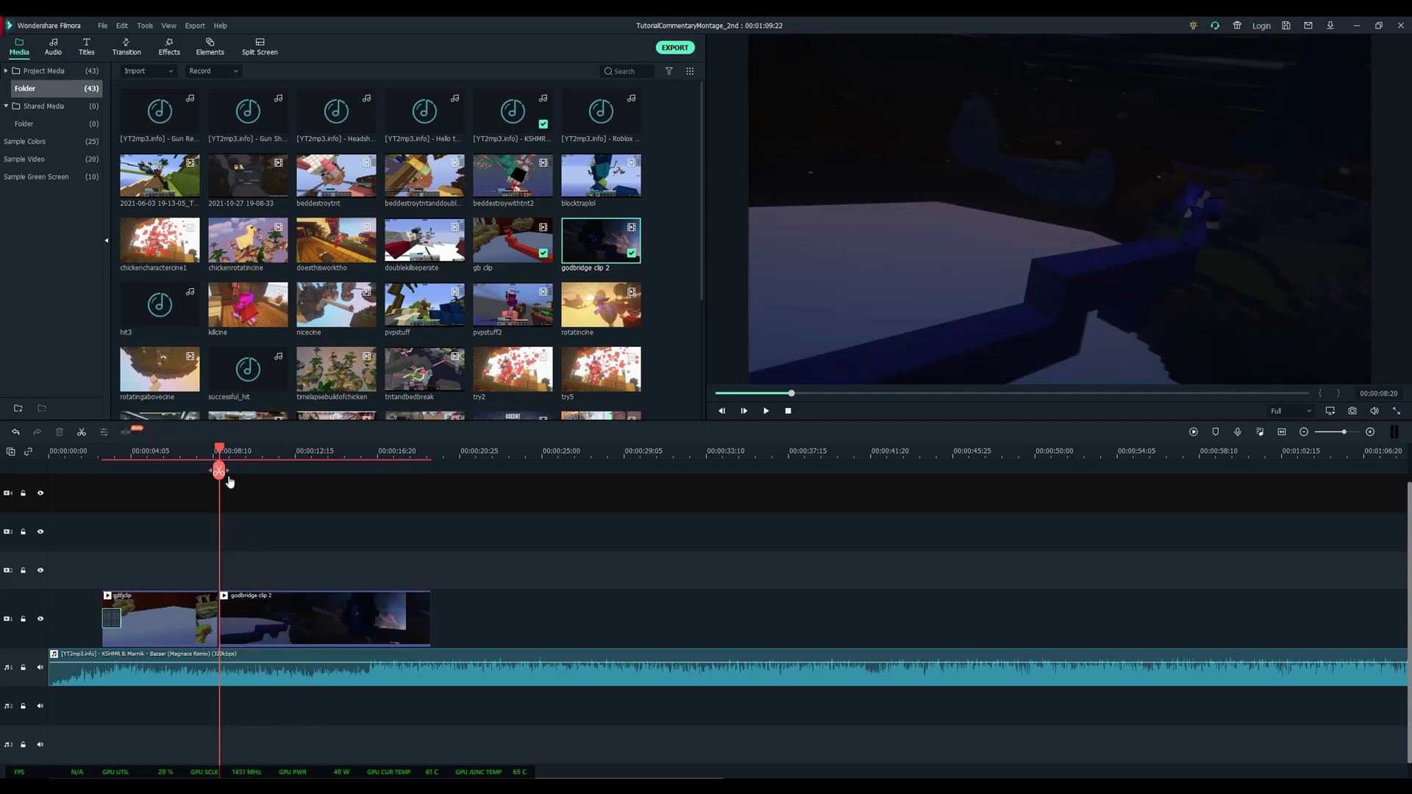
drag(218, 451, 199, 452)
key(space)
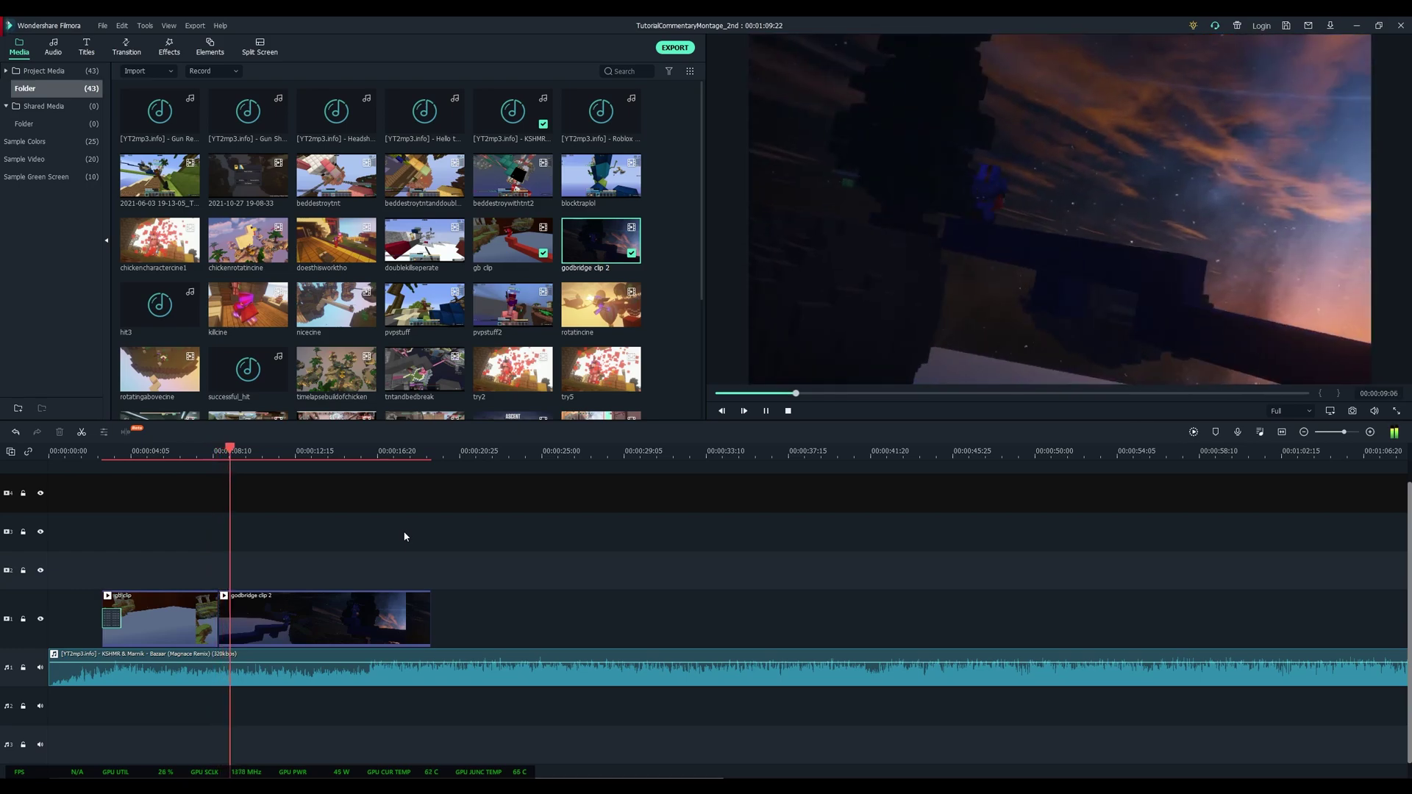
key(space)
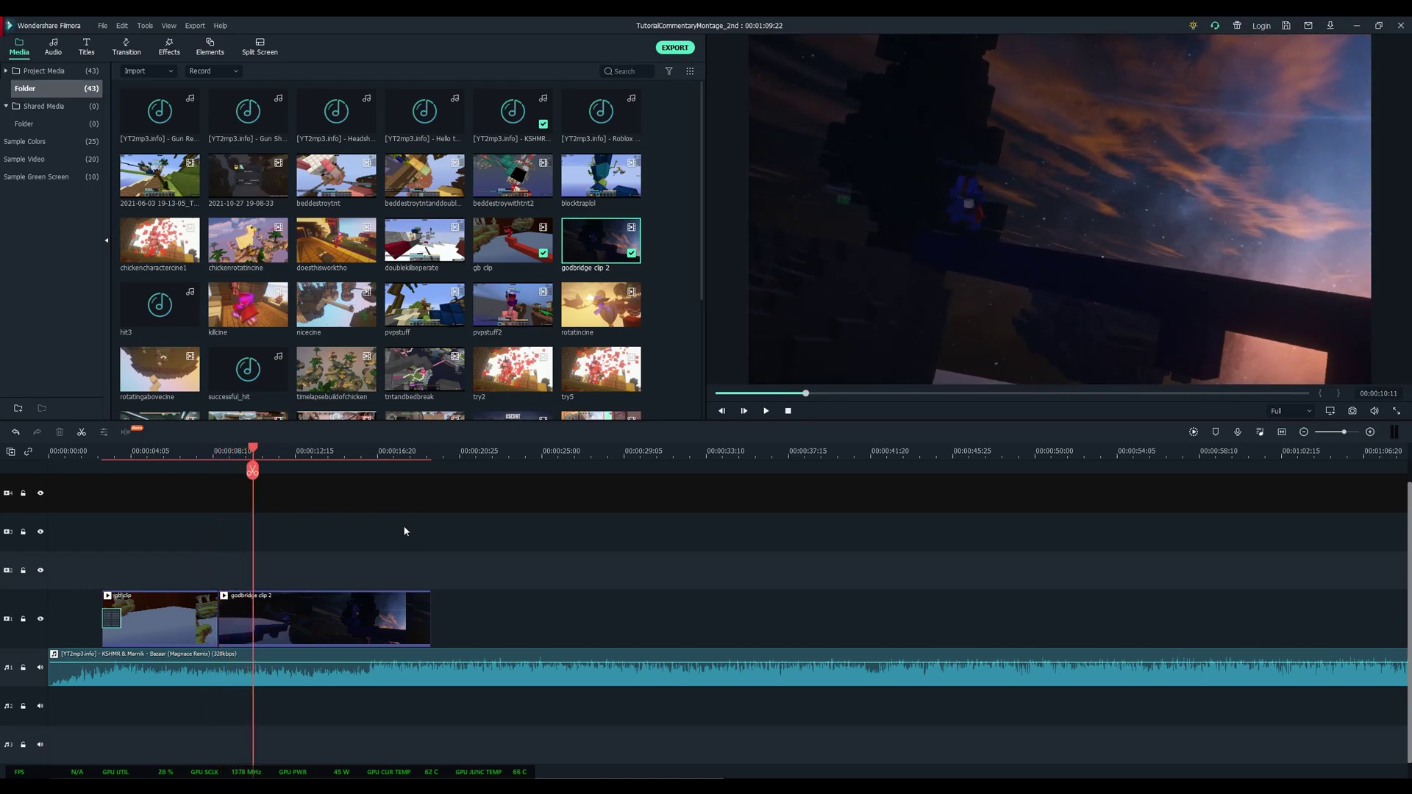
- Trim the end of godbridge clip 2 to 00:00:16:09, where the song's waveform gets louder
click(409, 585)
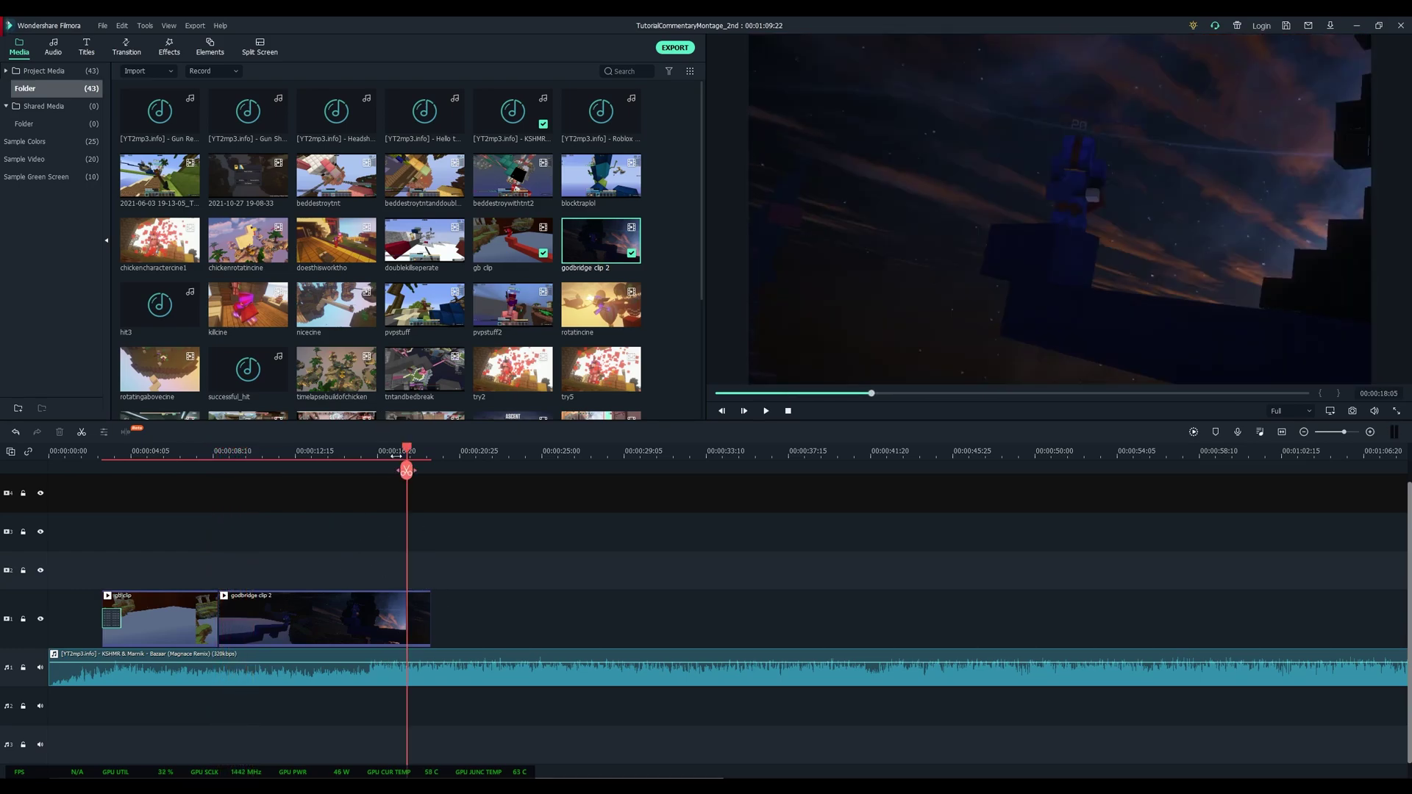
drag(410, 454, 372, 519)
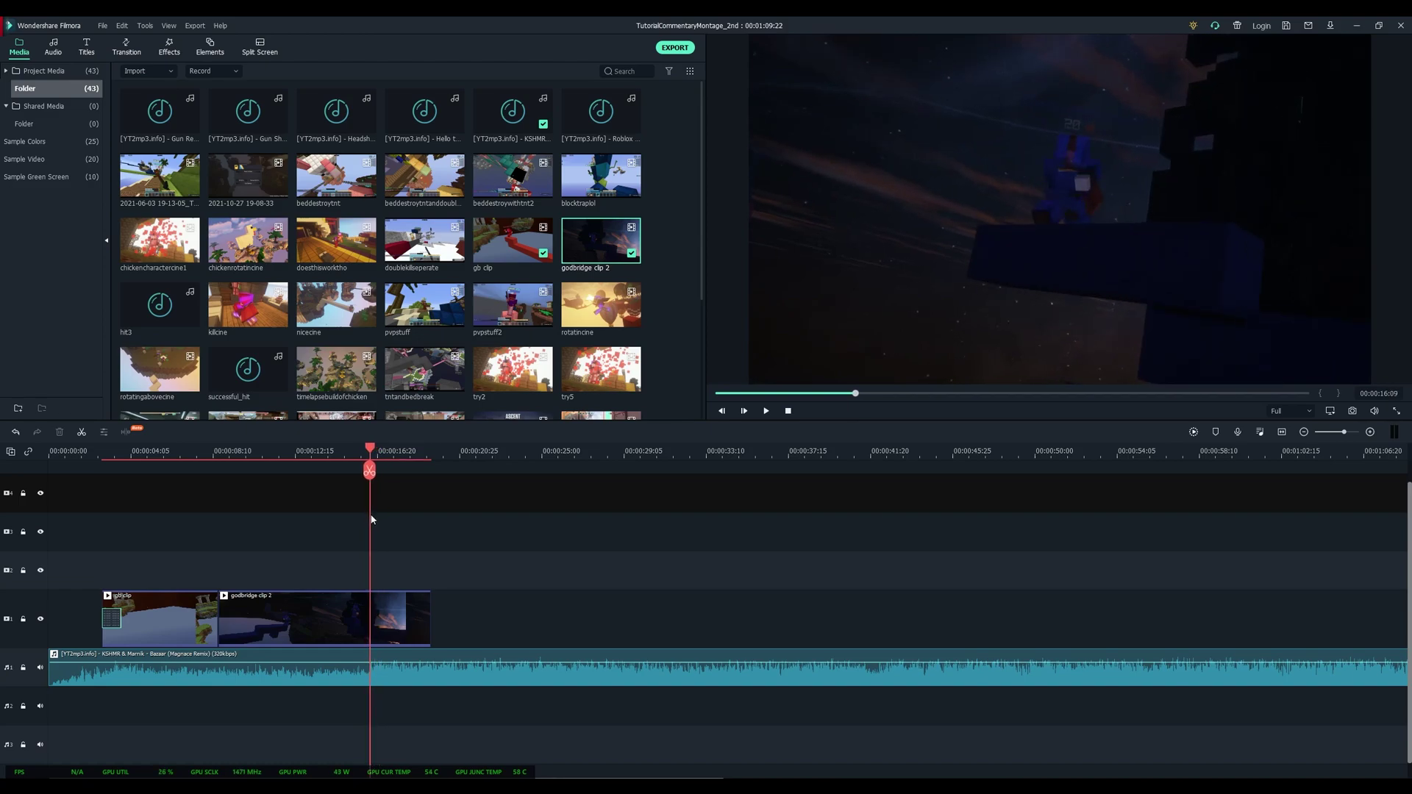
click(393, 631)
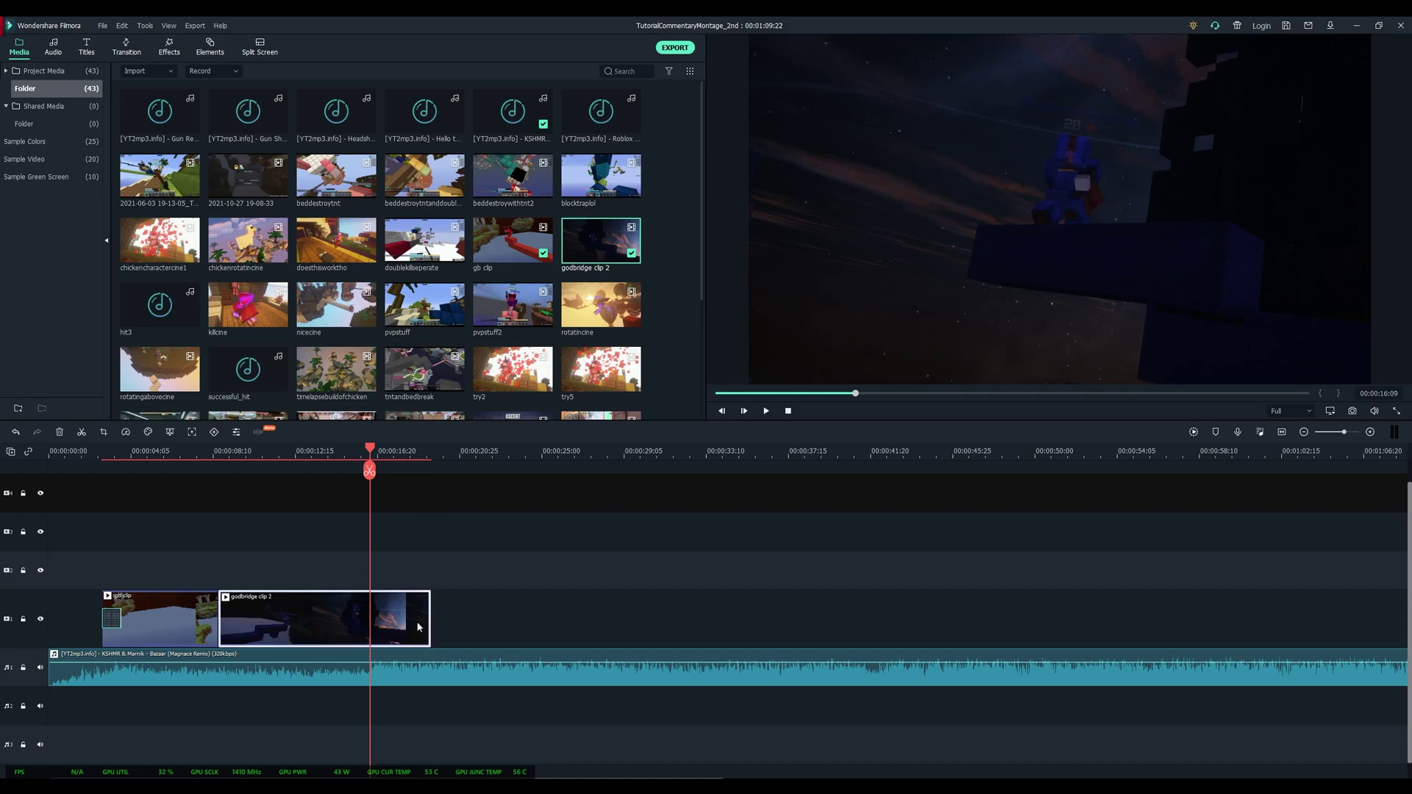
drag(430, 626, 375, 624)
scroll(577, 460, up, 2)
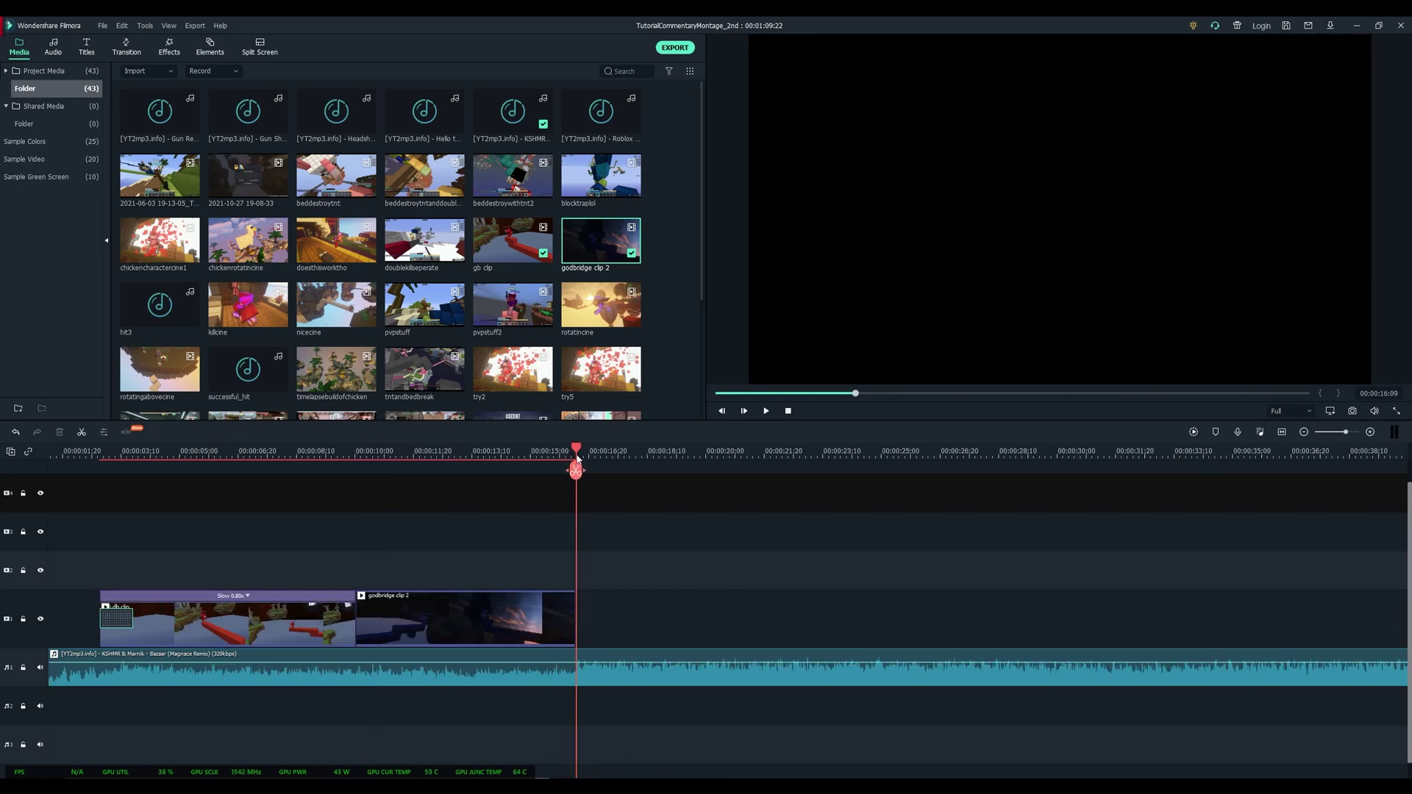
- Preview the try2 clip and place it directly after godbridge clip 2 at 00:00:16:09 on the first video track
drag(578, 455, 580, 454)
click(512, 369)
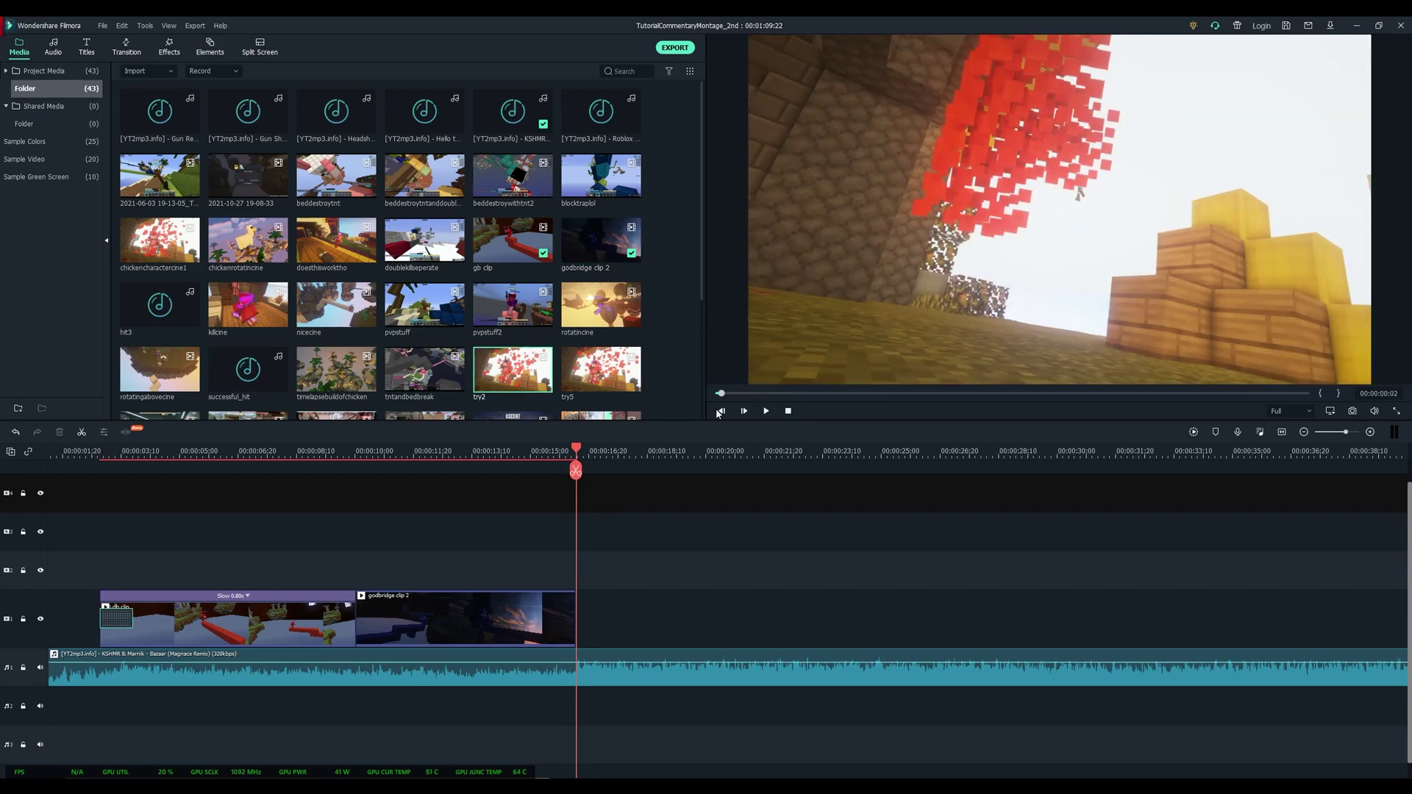
drag(718, 393, 973, 393)
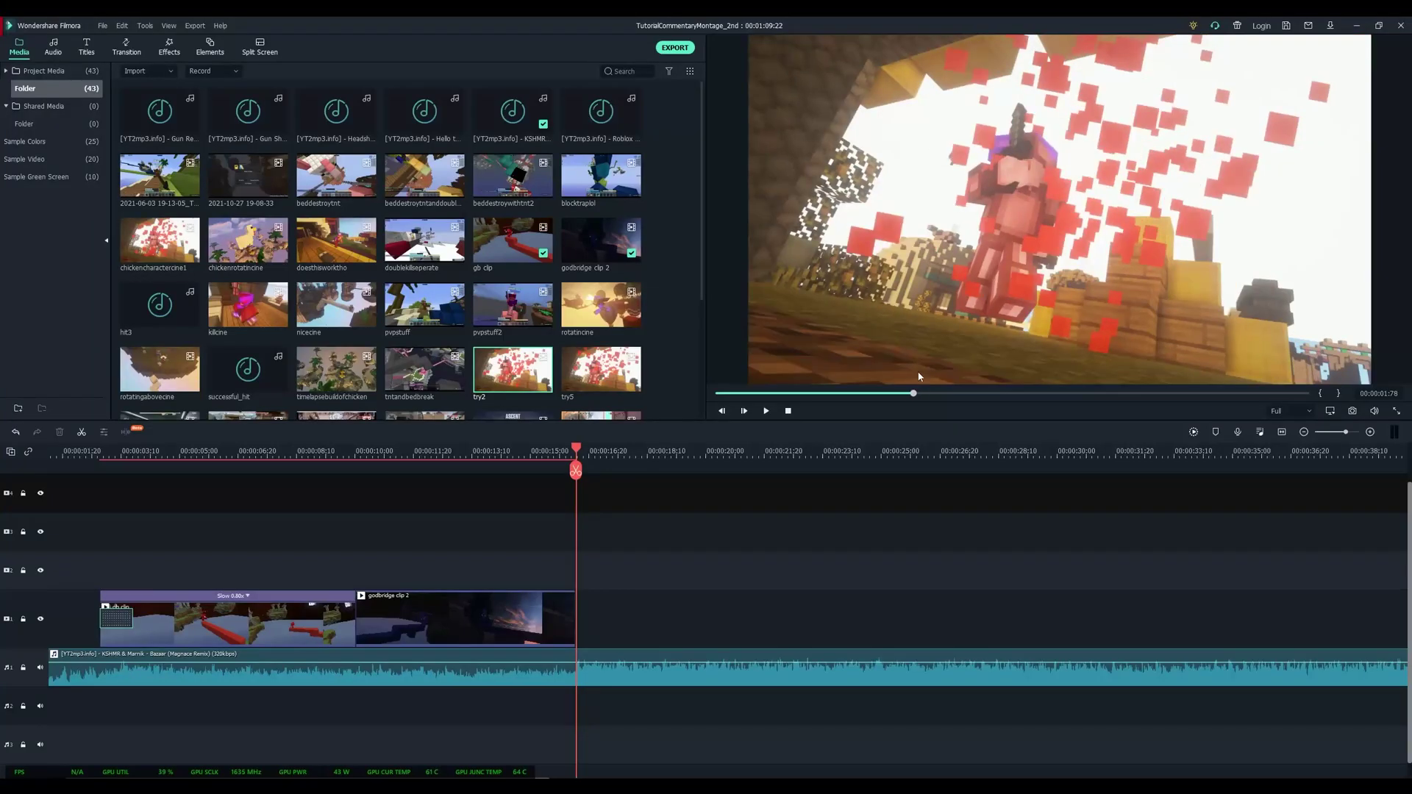
mouse_move(914, 393)
mouse_down()
mouse_move(956, 394)
mouse_move(904, 394)
mouse_up()
click(765, 410)
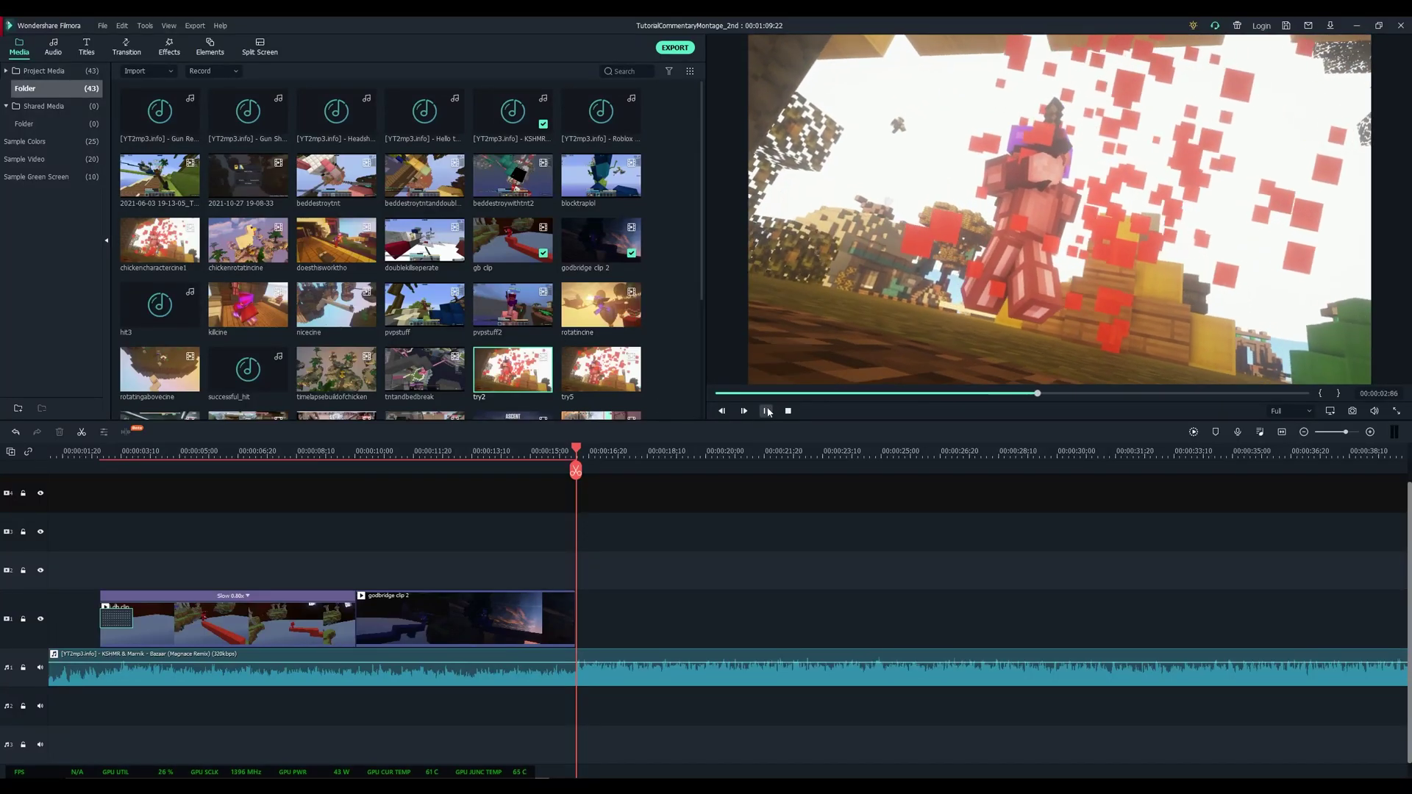
drag(504, 367, 577, 636)
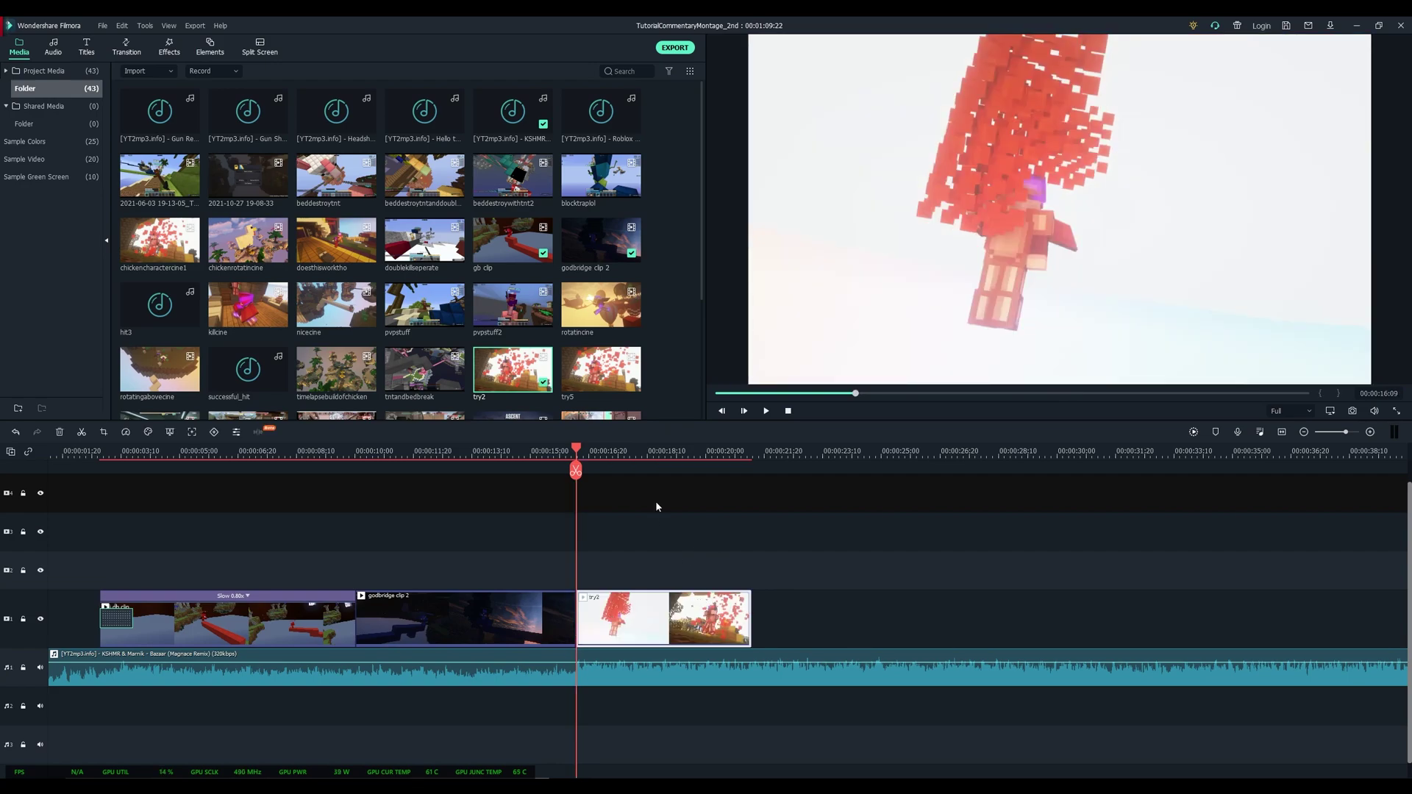
- Trim the try2 clip's start at 00:00:19:11, move it back against godbridge clip 2, and shorten its end to 00:00:16:10
drag(597, 449, 684, 470)
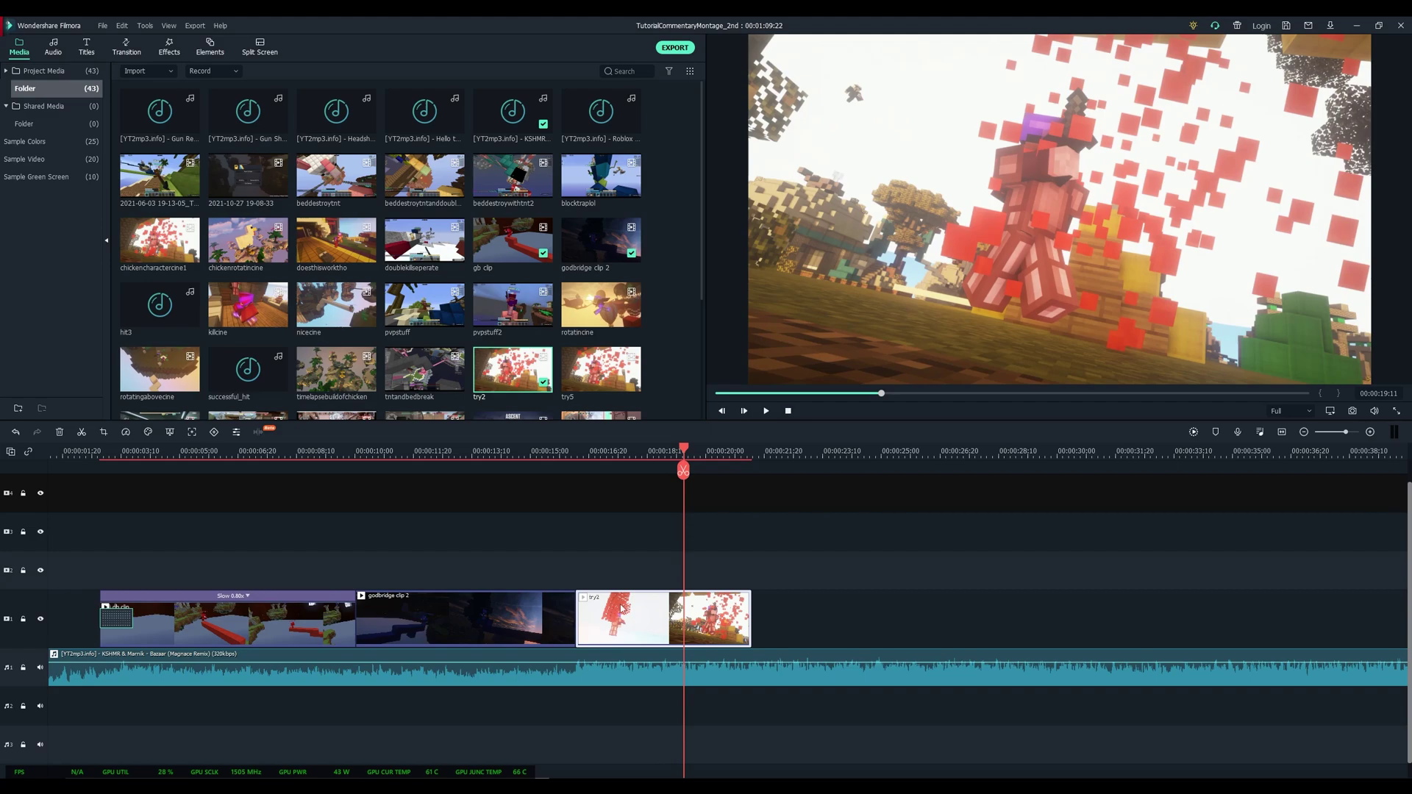
drag(749, 622, 644, 622)
drag(592, 452, 578, 452)
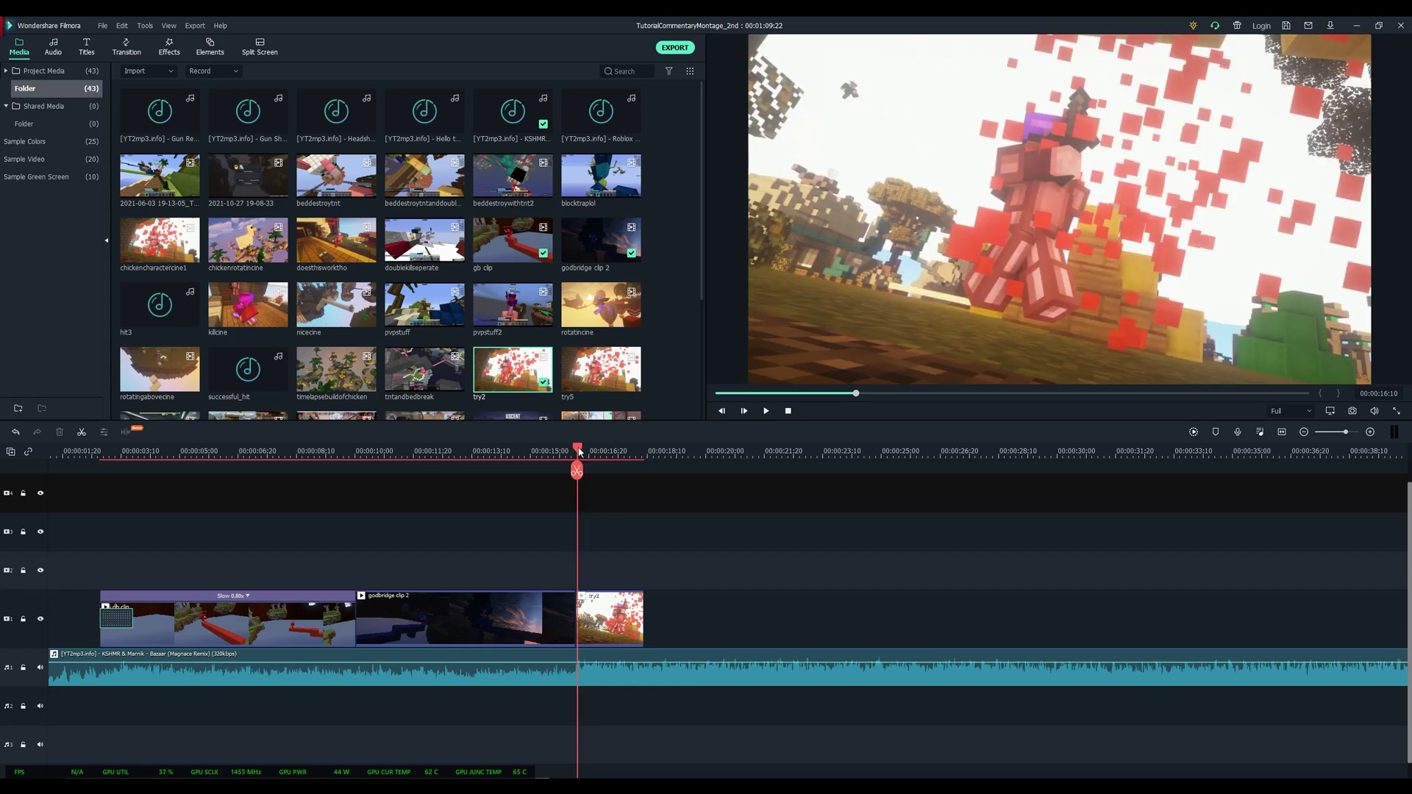
click(632, 625)
drag(644, 631, 578, 632)
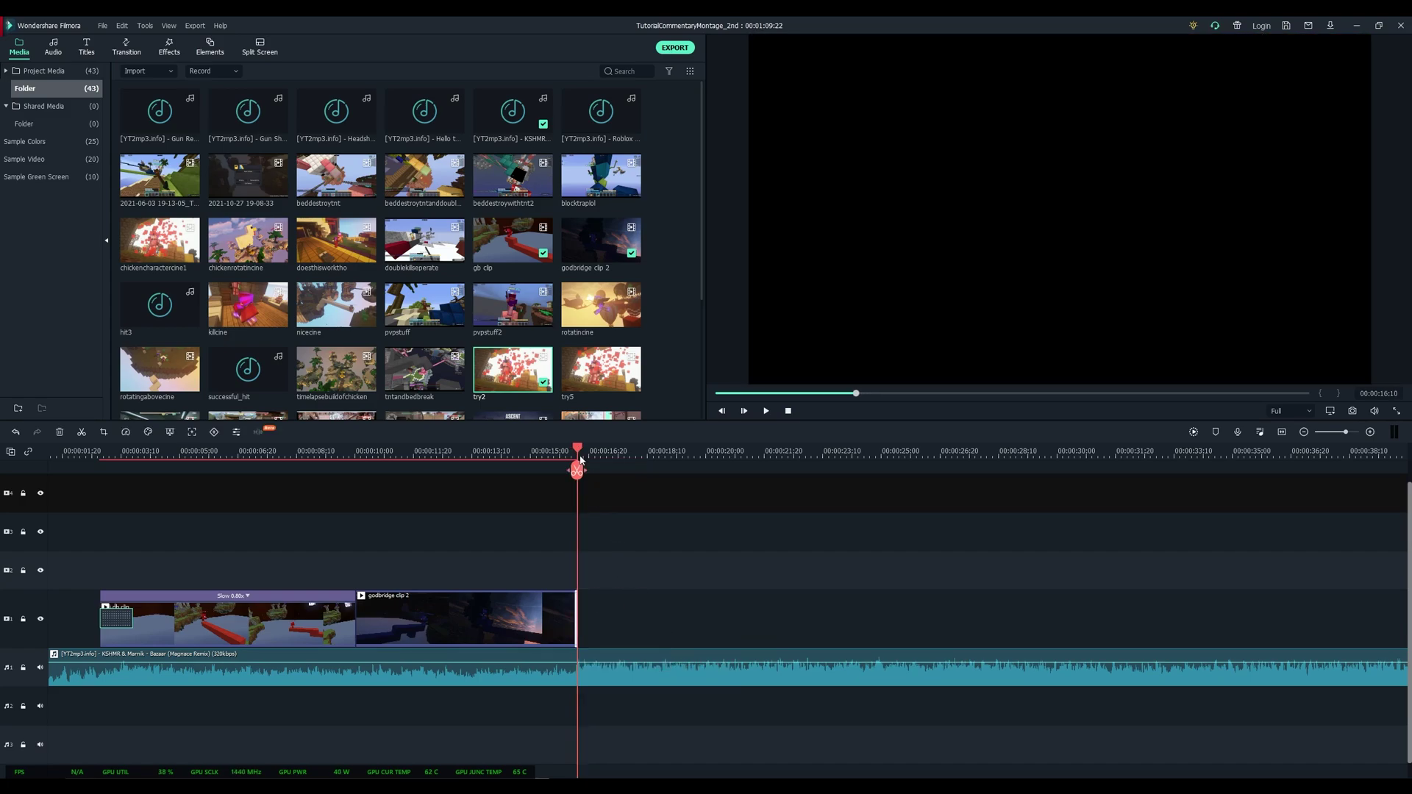
- Place rotatingabovecine after the try2 clip, trim it down to a few frames of the scene at 00:00:19:14, and play it back
drag(159, 370, 587, 626)
drag(608, 453, 689, 457)
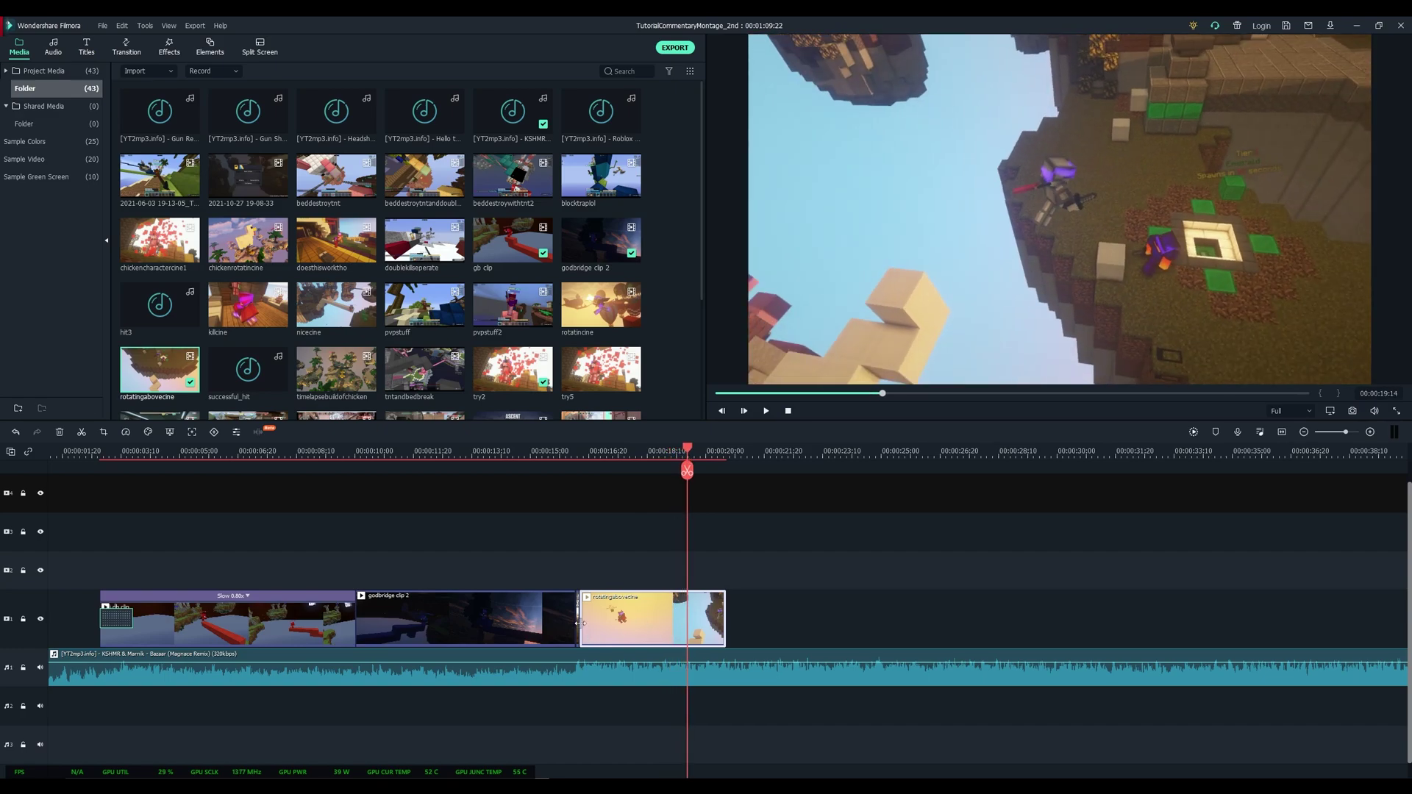
drag(724, 631, 585, 628)
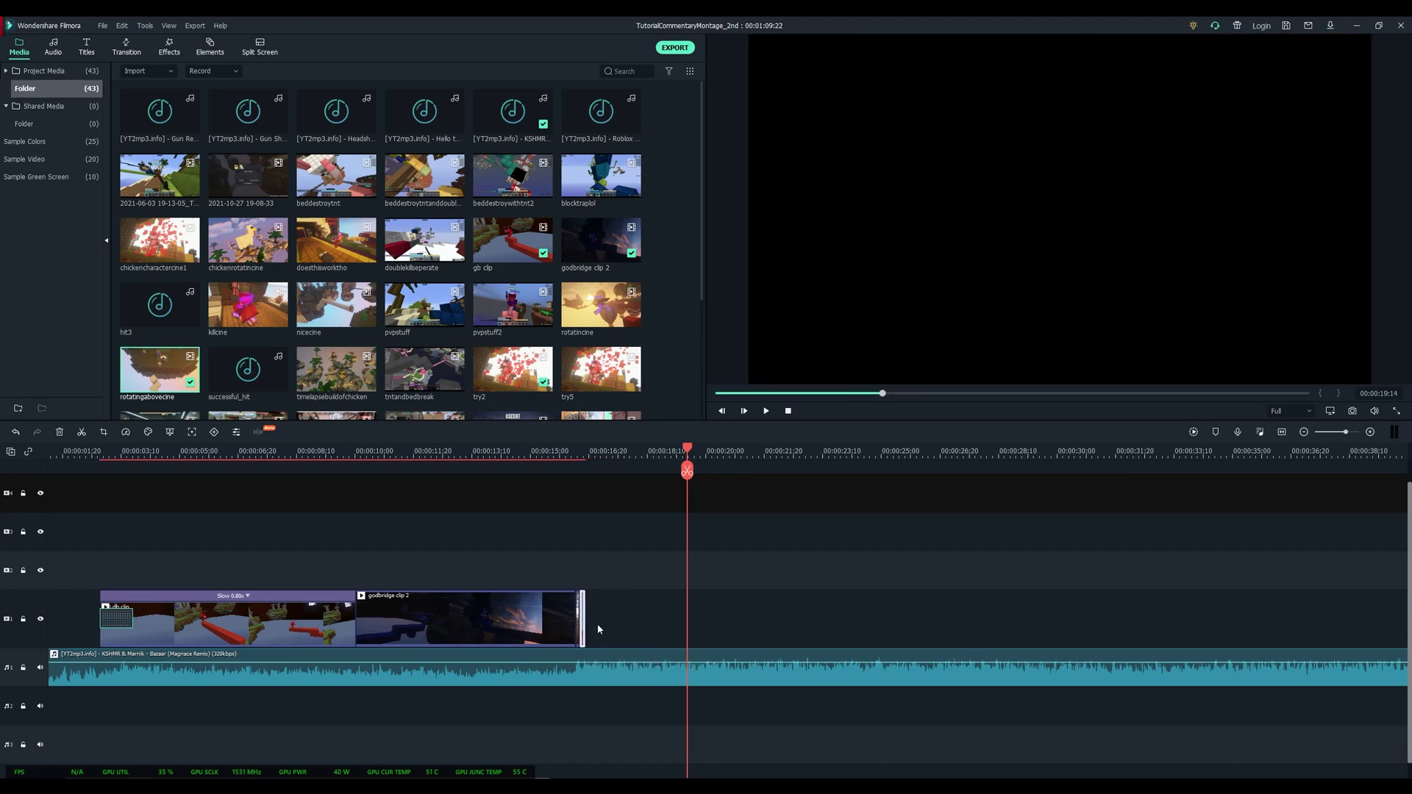
click(582, 455)
key(space)
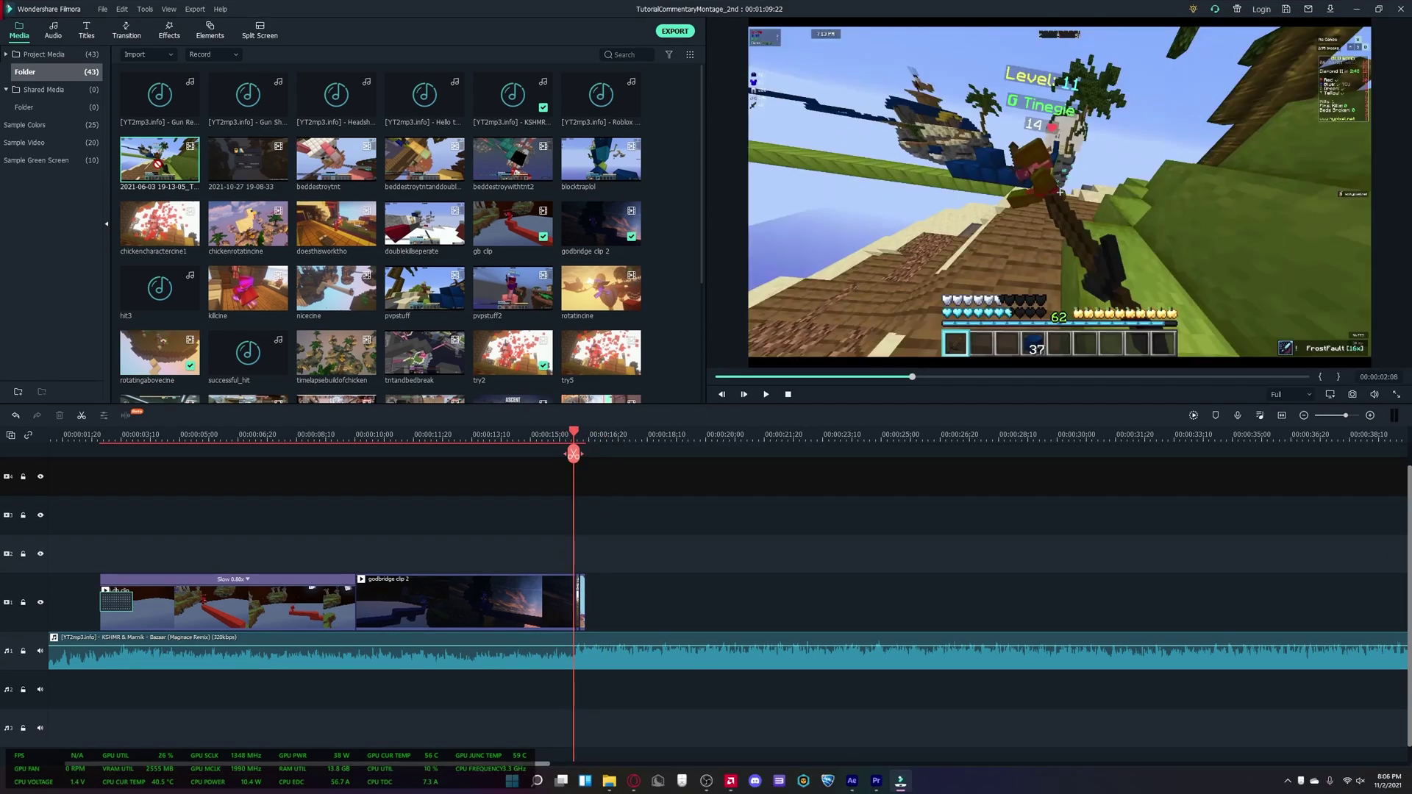
drag(190, 172, 587, 608)
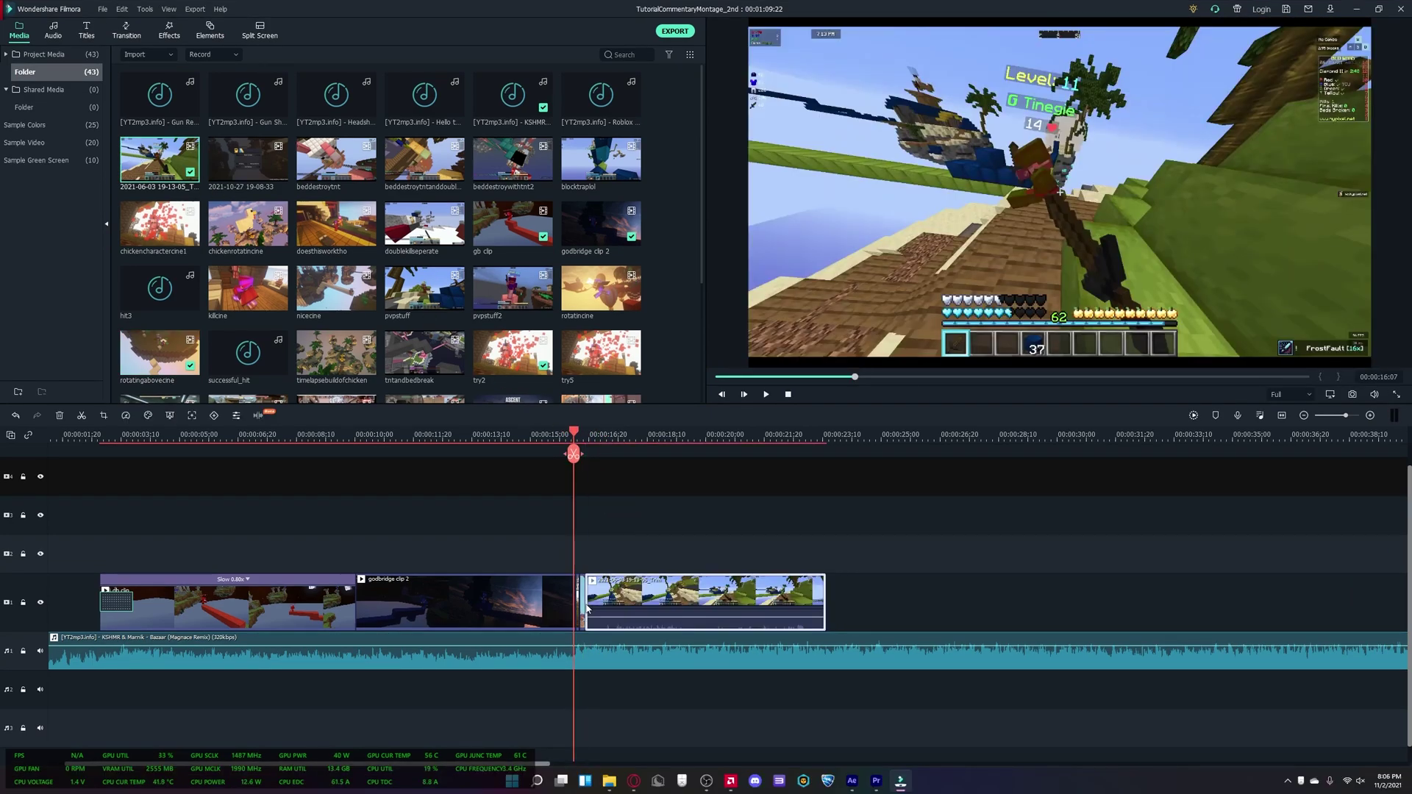
mouse_move(584, 434)
mouse_down()
mouse_move(571, 435)
mouse_move(619, 446)
mouse_move(595, 442)
mouse_up()
drag(594, 445, 540, 473)
key(space)
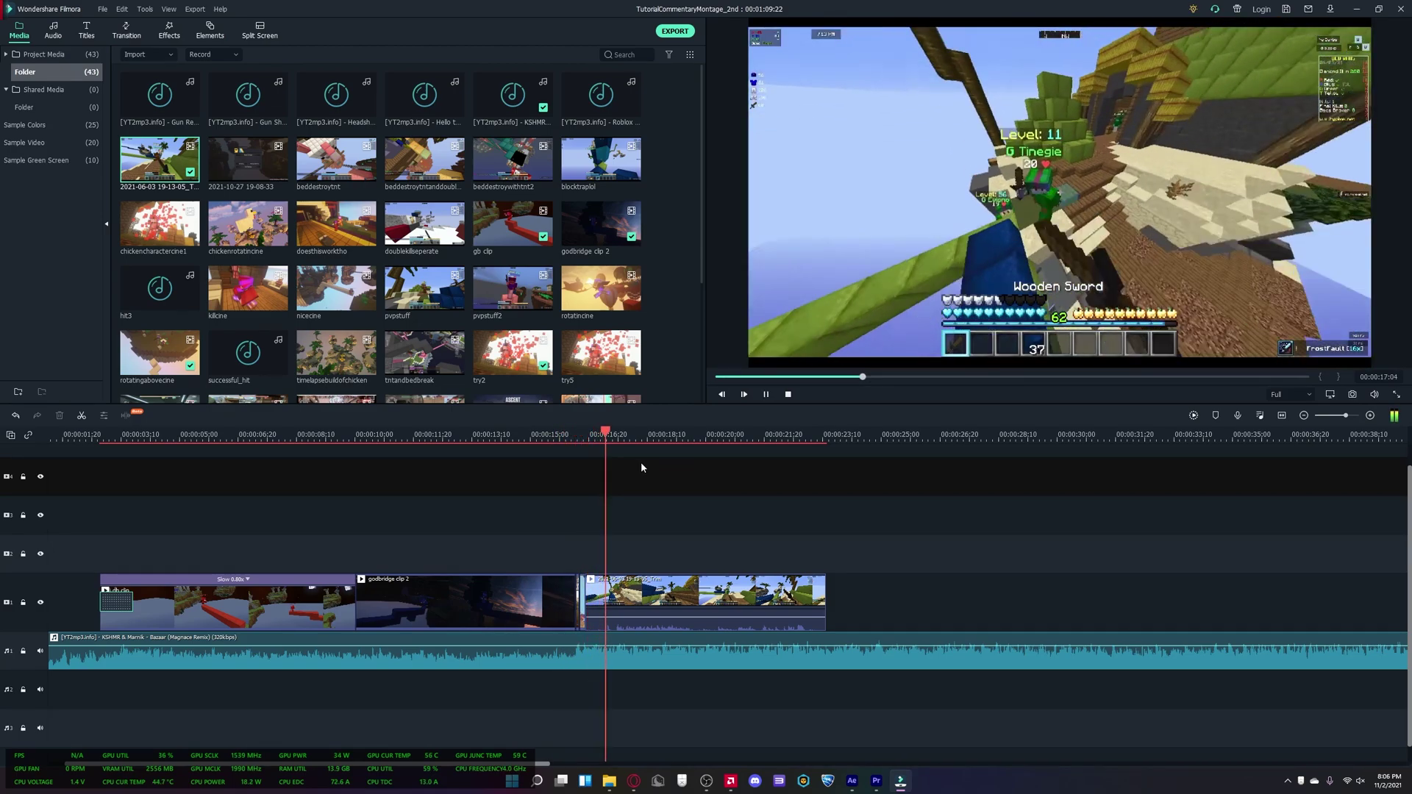
key(space)
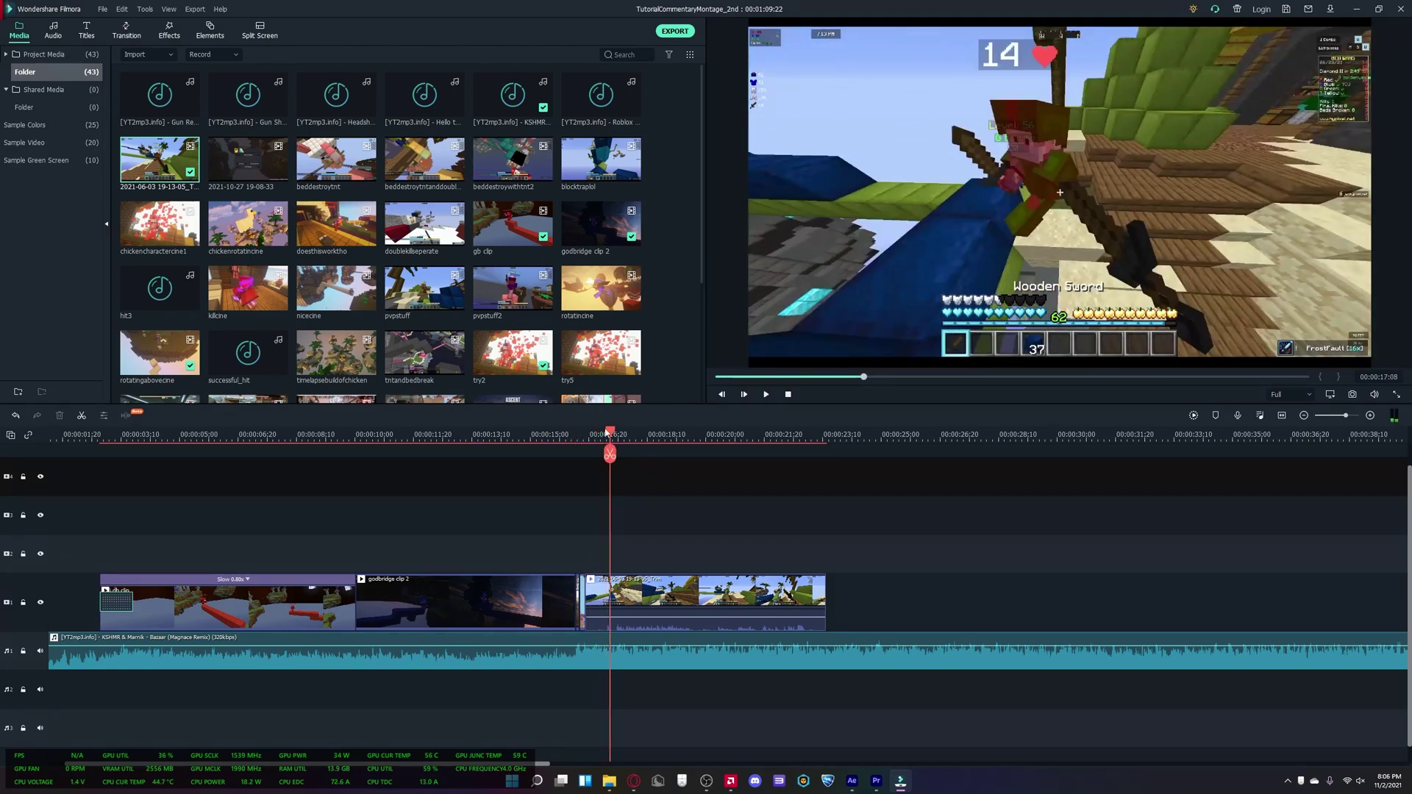
- Add the Warp Zoom 3 transition at the end of godbridge clip 2, just before the short flash clips
click(555, 432)
click(566, 432)
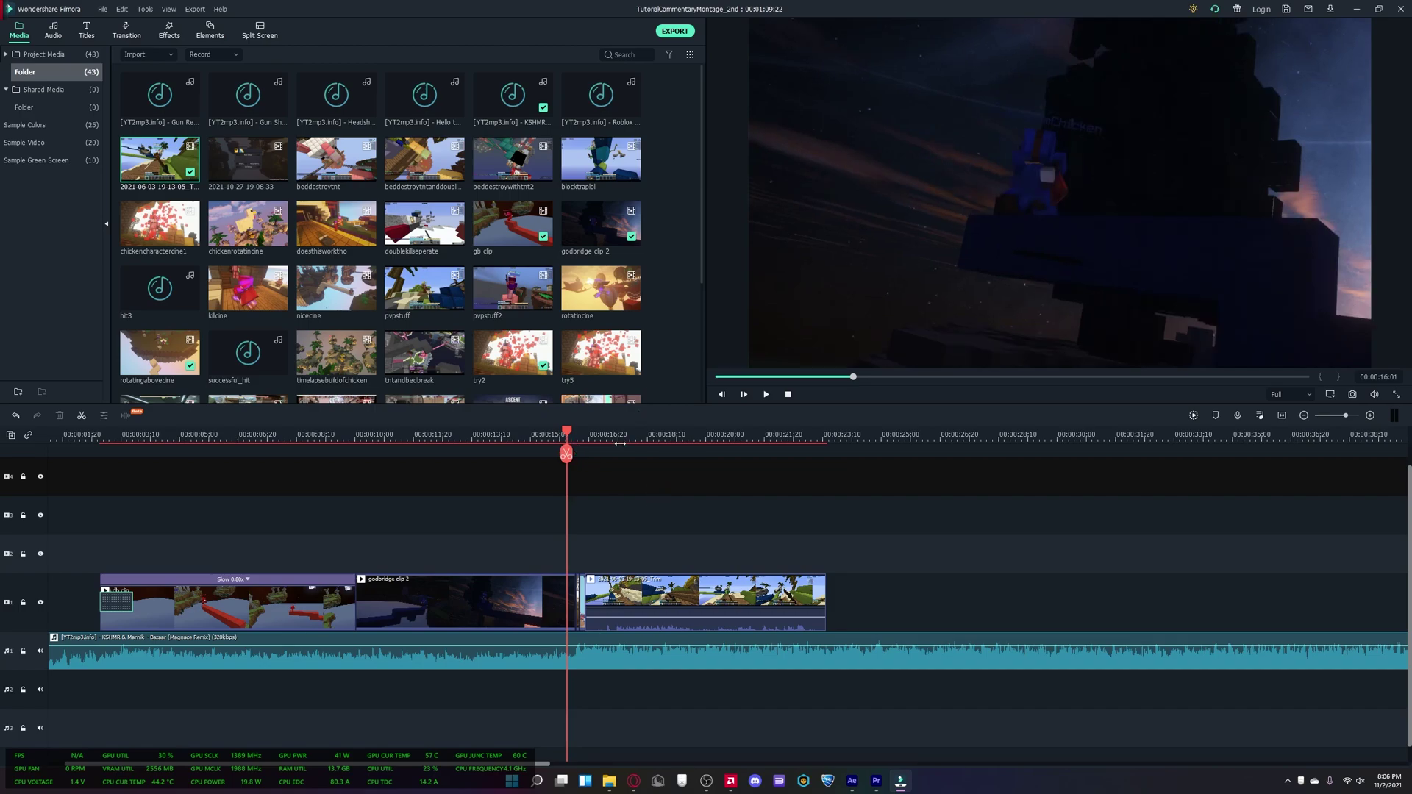
mouse_move(568, 434)
mouse_down()
mouse_move(584, 435)
mouse_move(571, 434)
mouse_up()
click(126, 31)
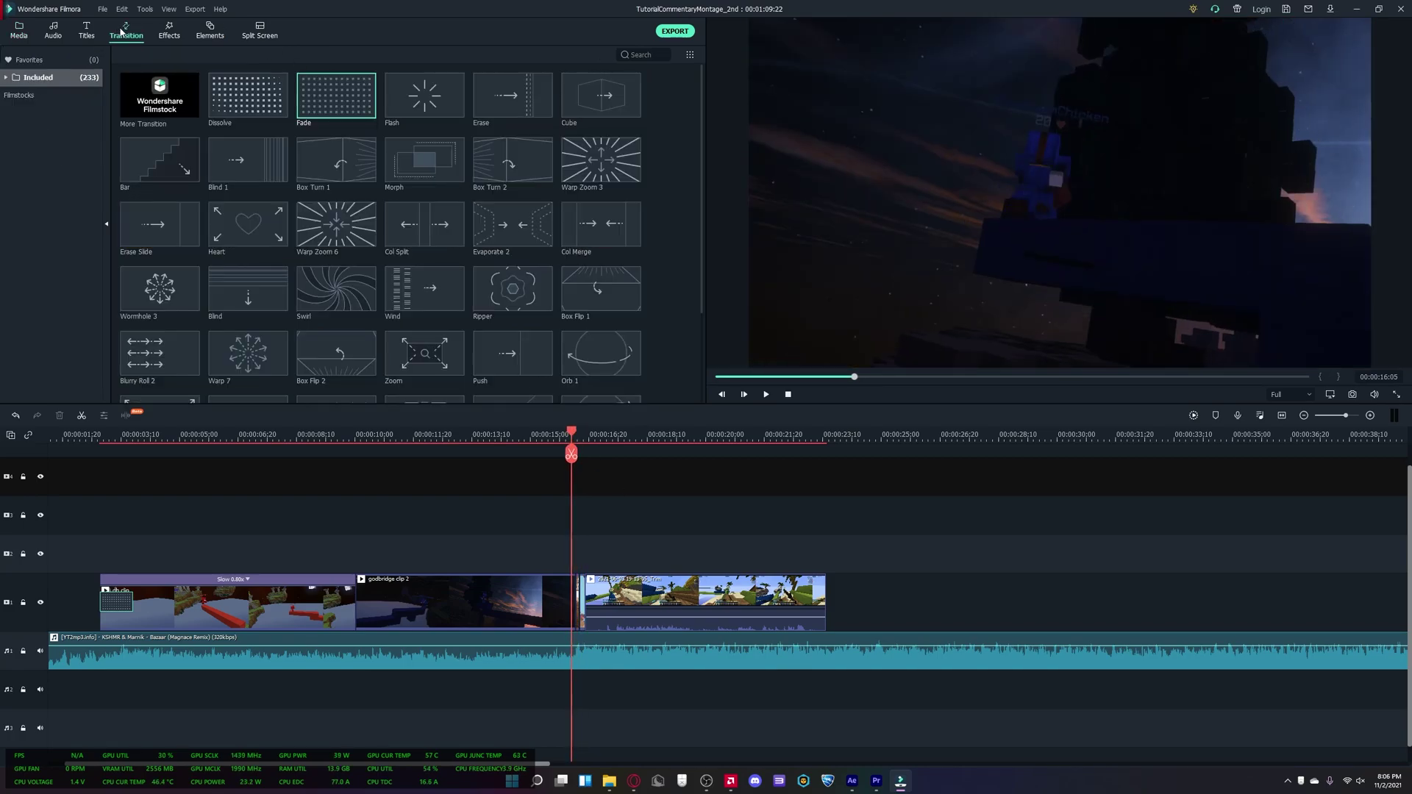
click(601, 159)
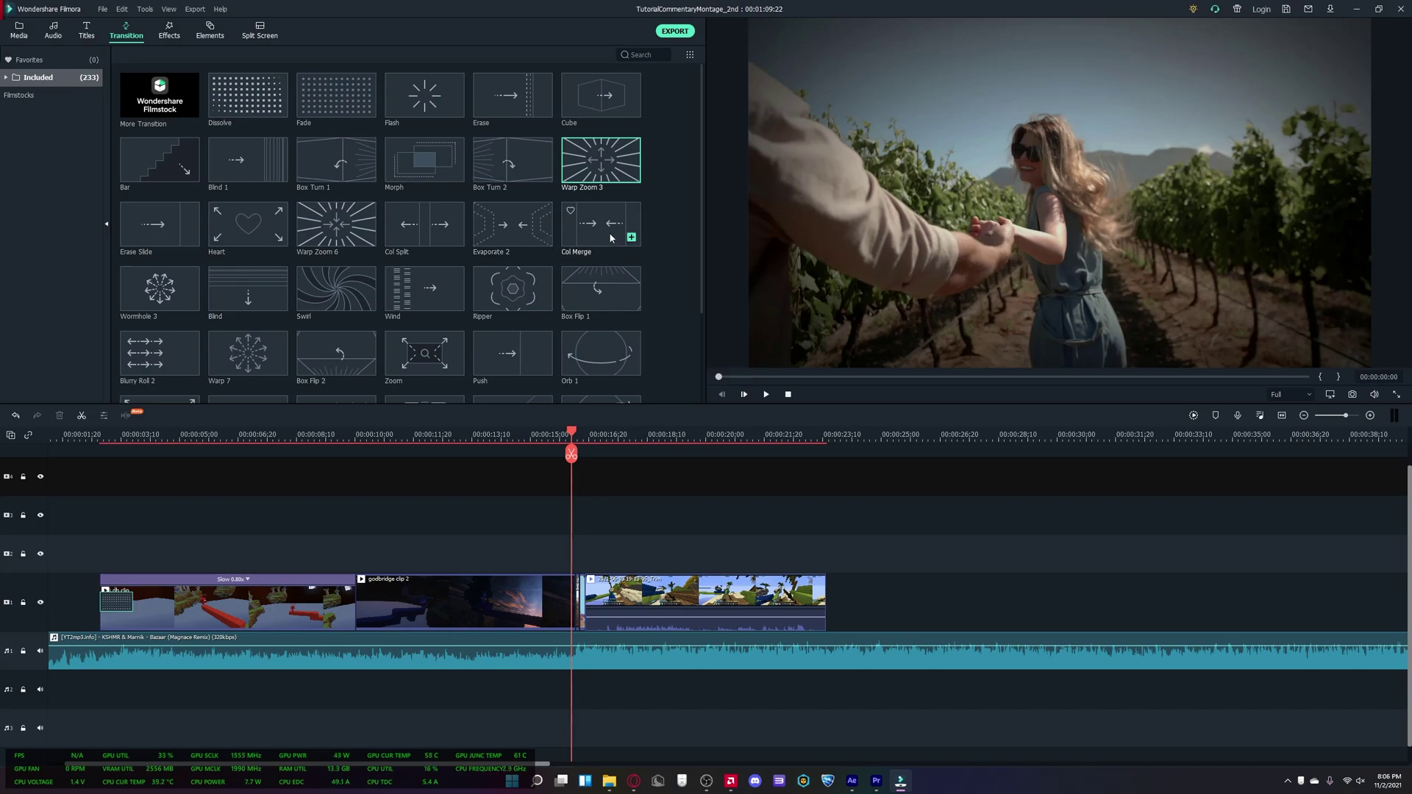
scroll(585, 210, down, 2)
scroll(586, 211, up, 2)
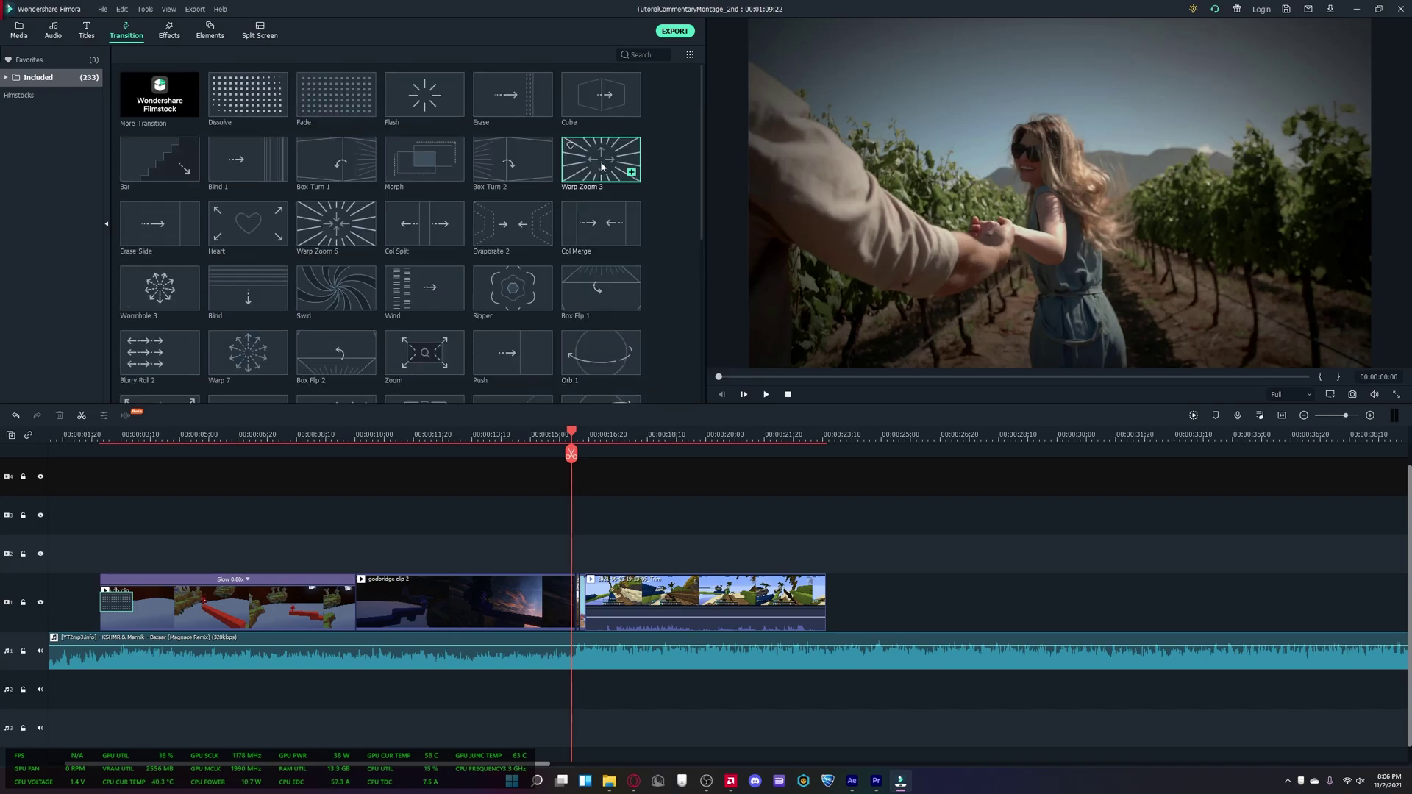
drag(590, 229, 567, 532)
drag(564, 617, 570, 610)
click(572, 435)
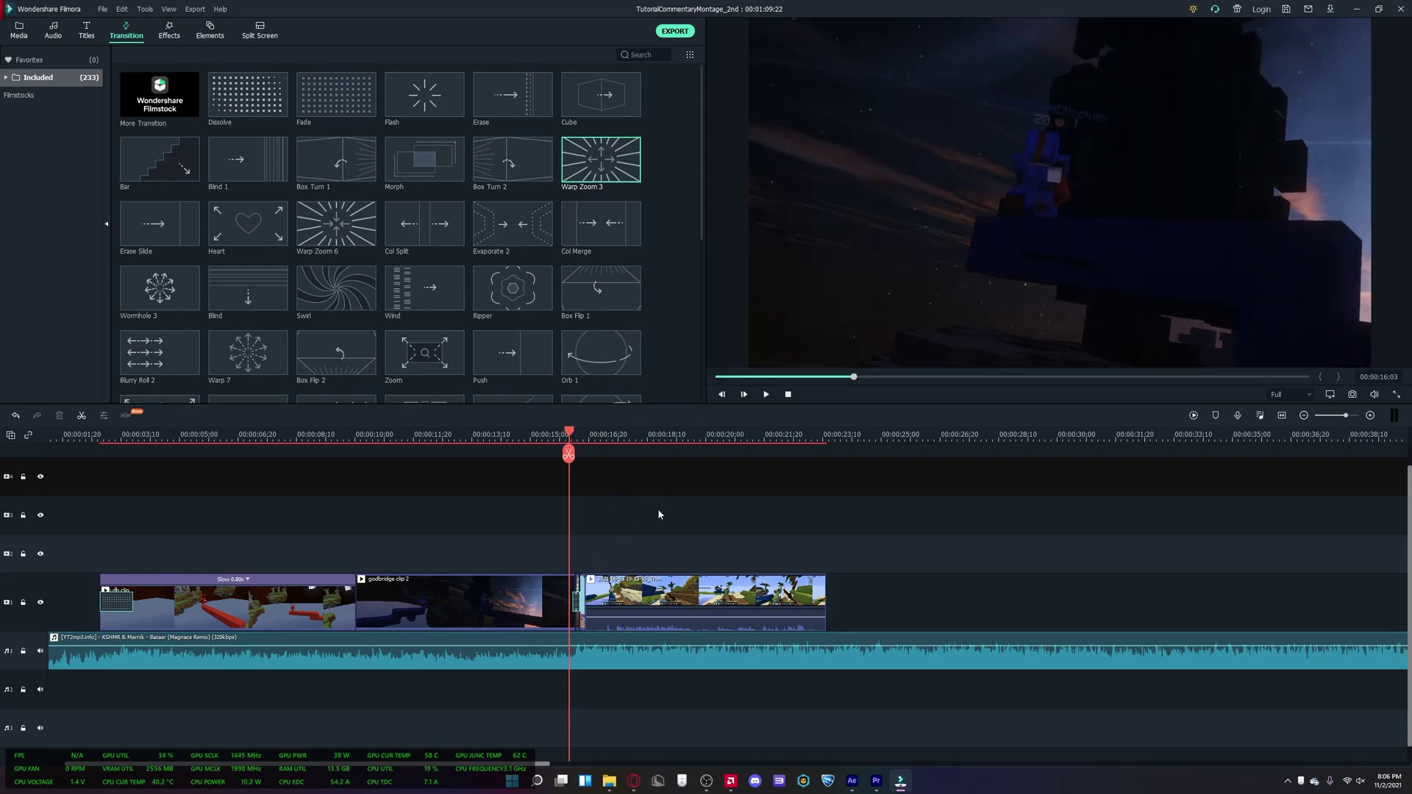
- Play back the Warp Zoom 3 transition from the end of godbridge clip 2 into the gameplay clip twice, starting around 00:00:16:03
key(space)
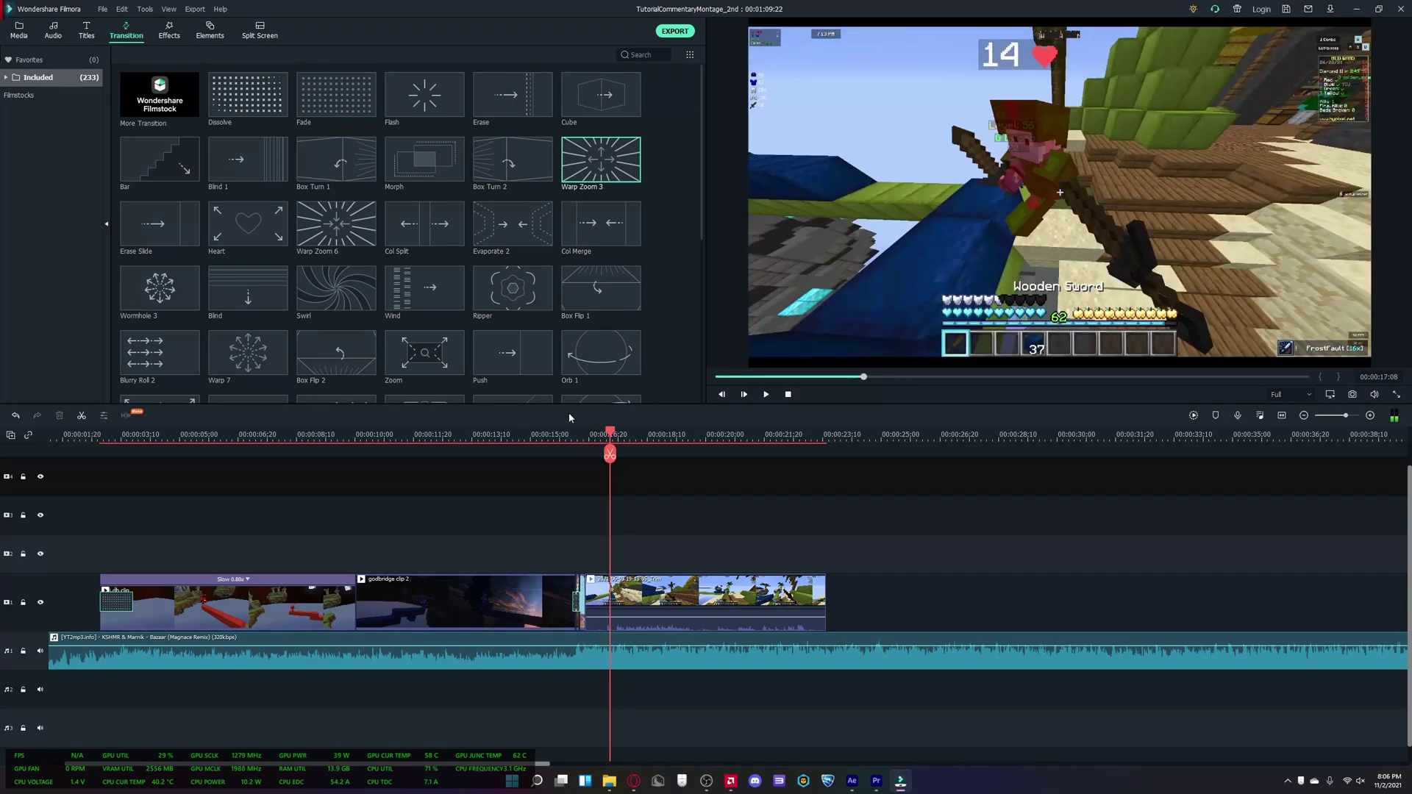
click(567, 434)
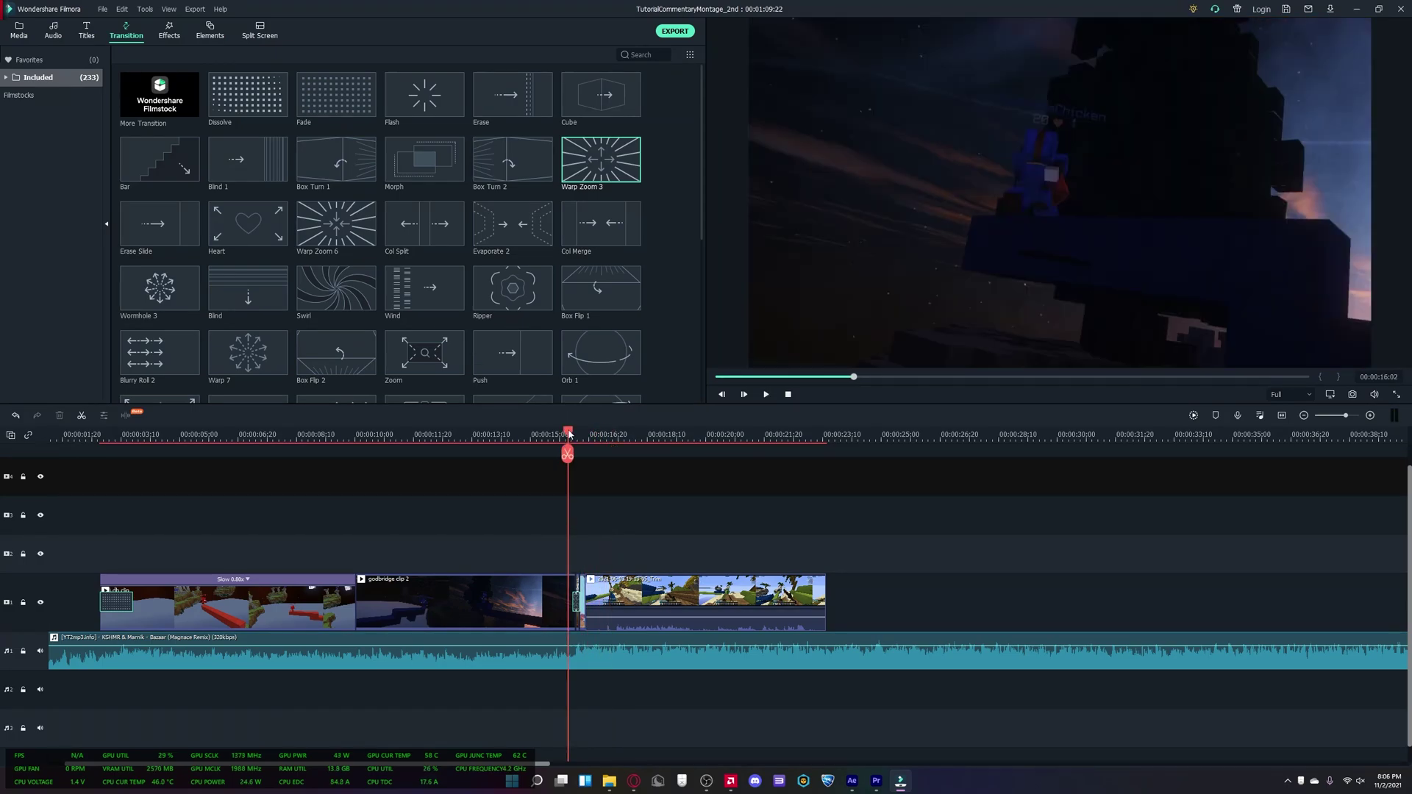
drag(568, 434, 572, 425)
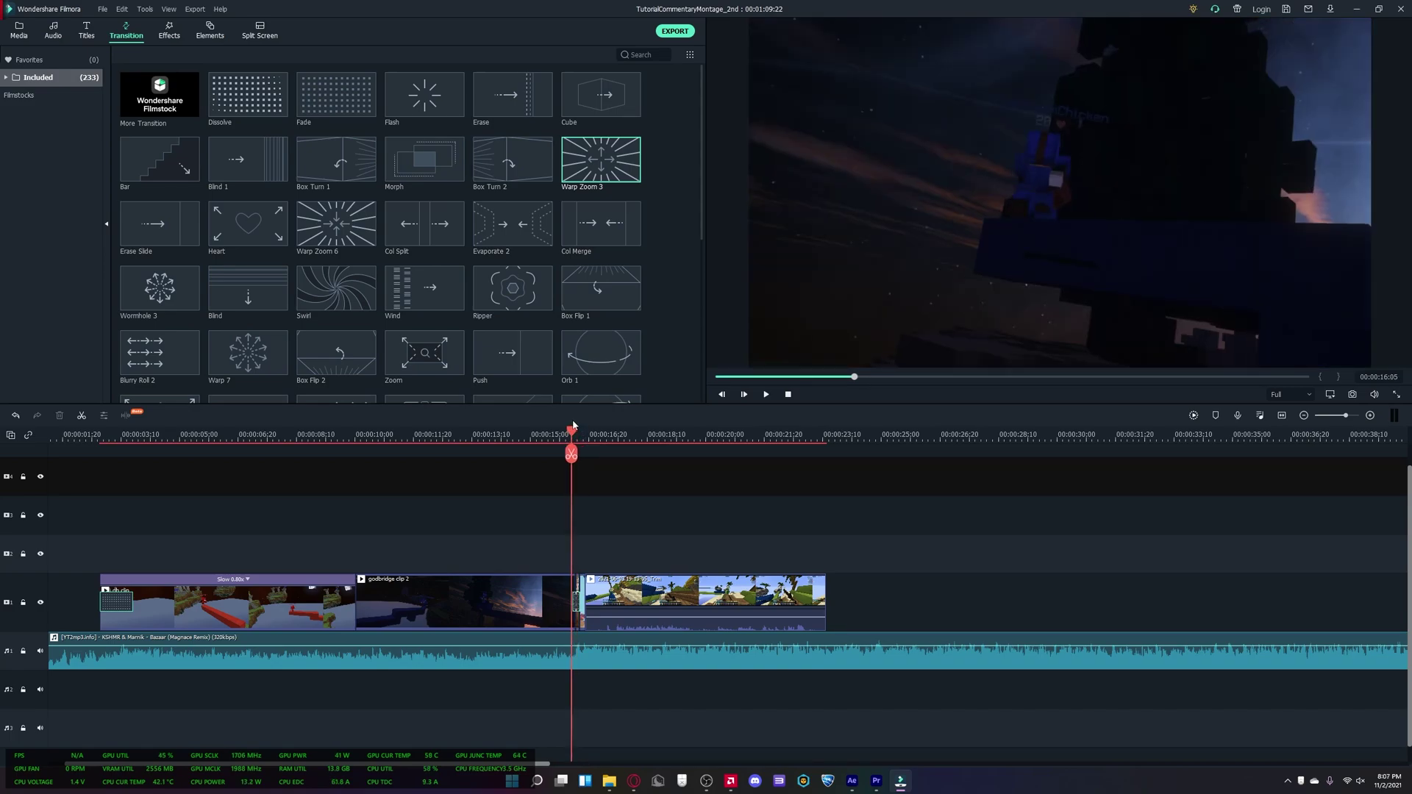
key(space)
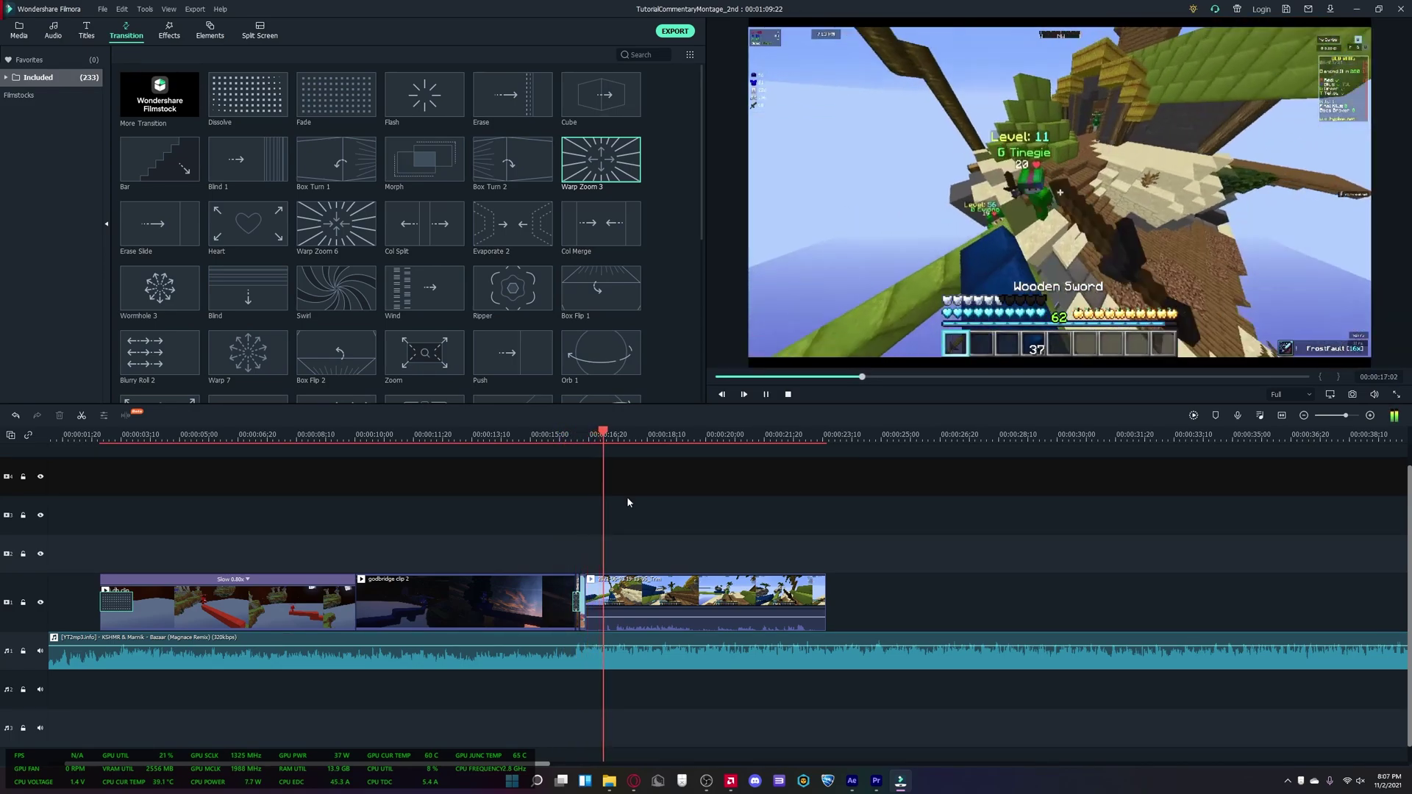
key(space)
- Scrub from the Warp Zoom 3 transition at 00:00:16:07 through the short flash clips and into the gameplay clip up to 00:00:18:07
click(575, 431)
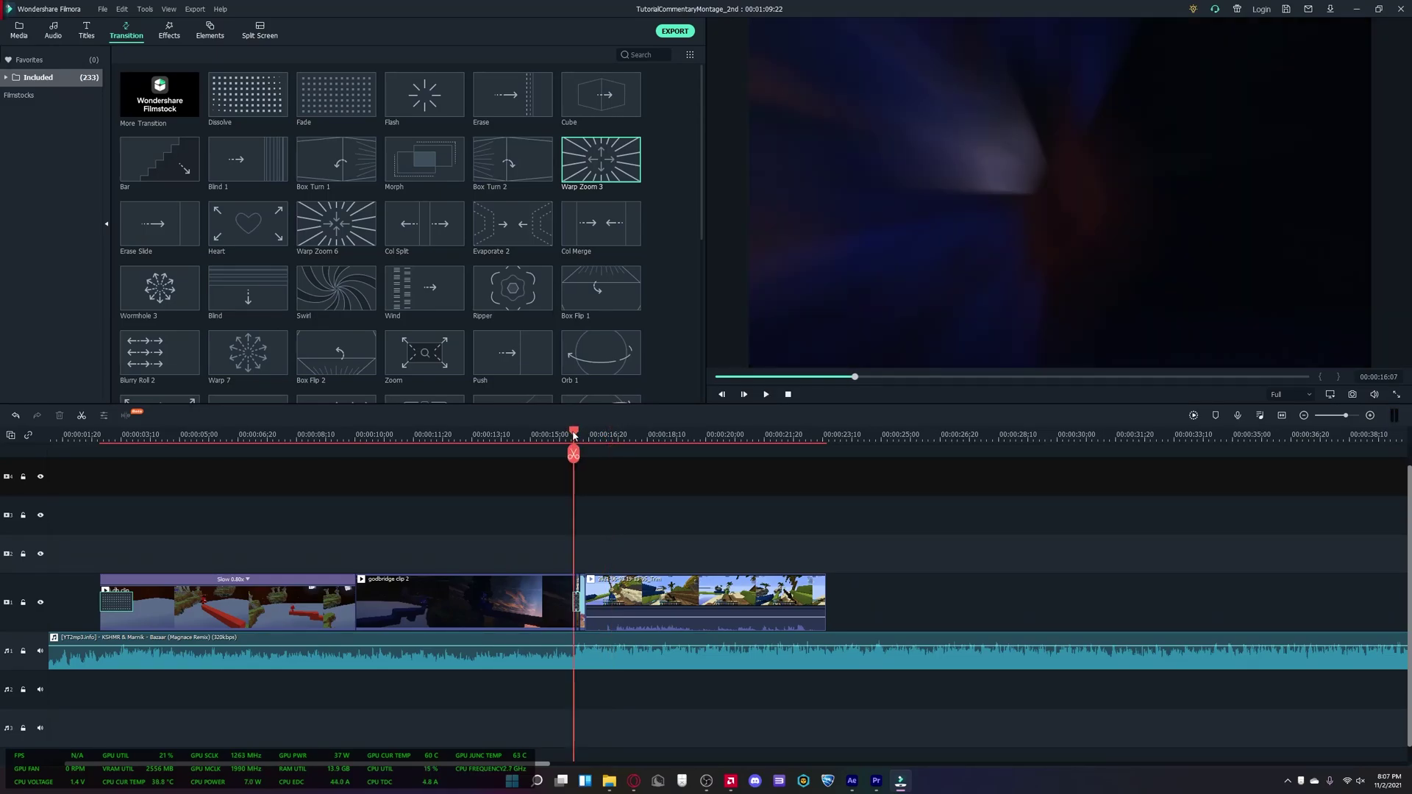
drag(575, 436, 578, 435)
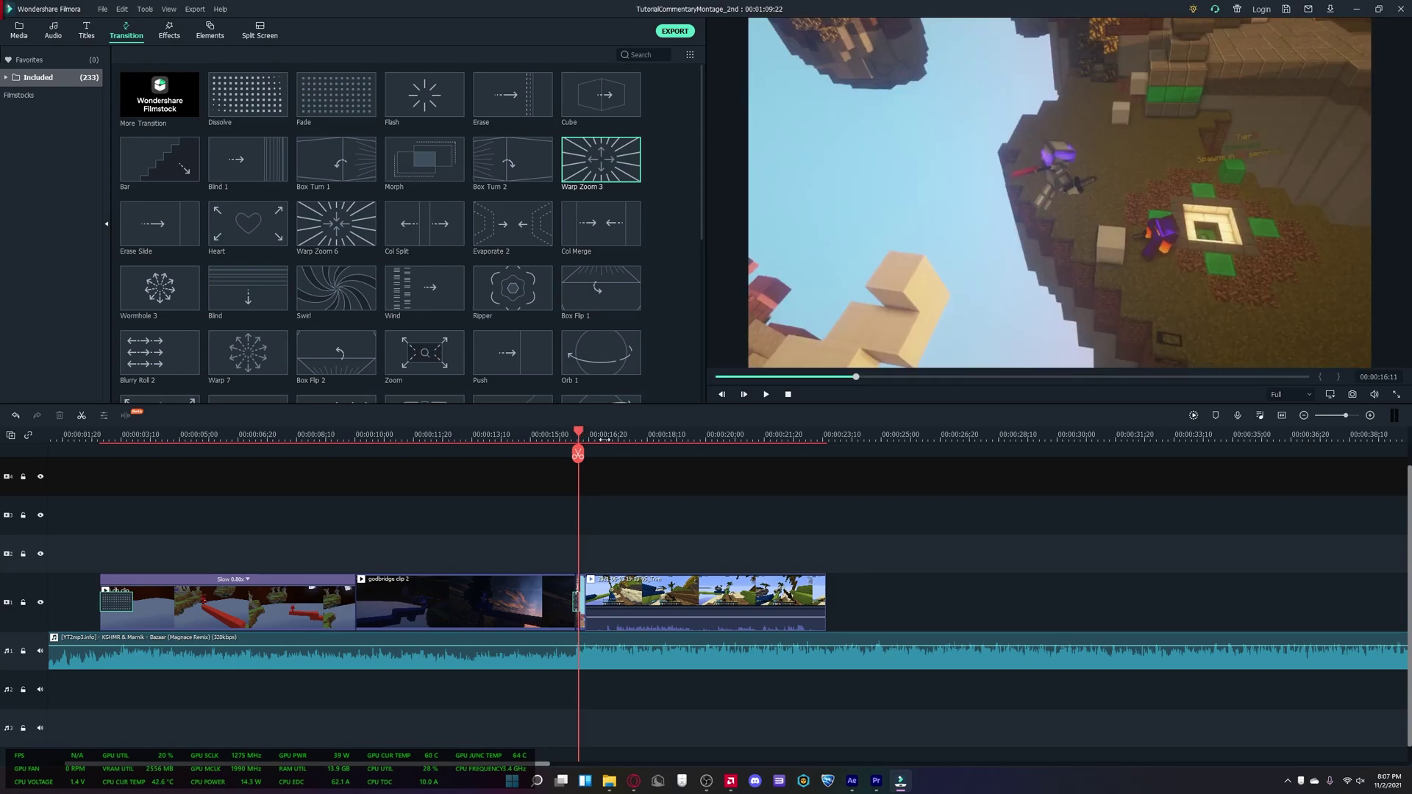
click(618, 434)
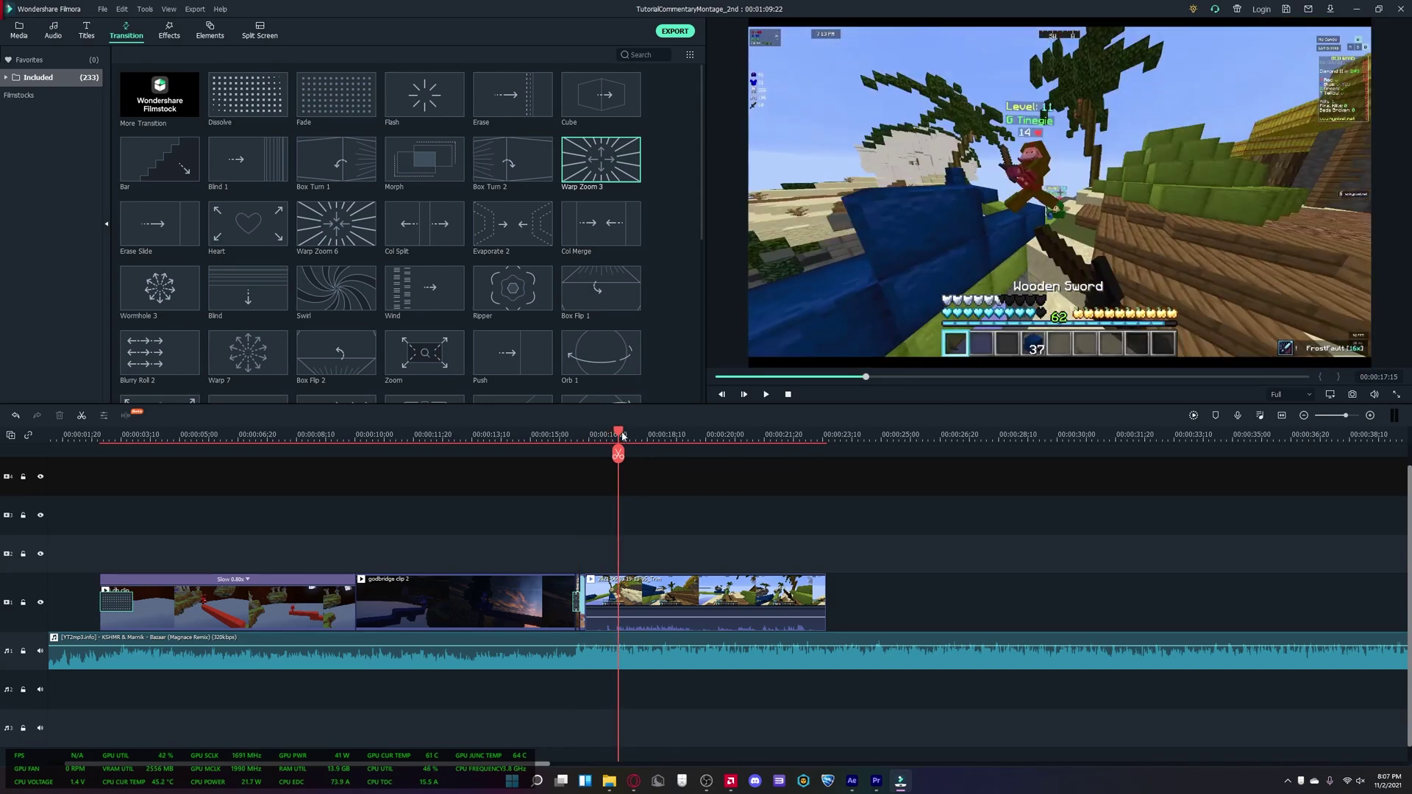
drag(618, 432, 645, 432)
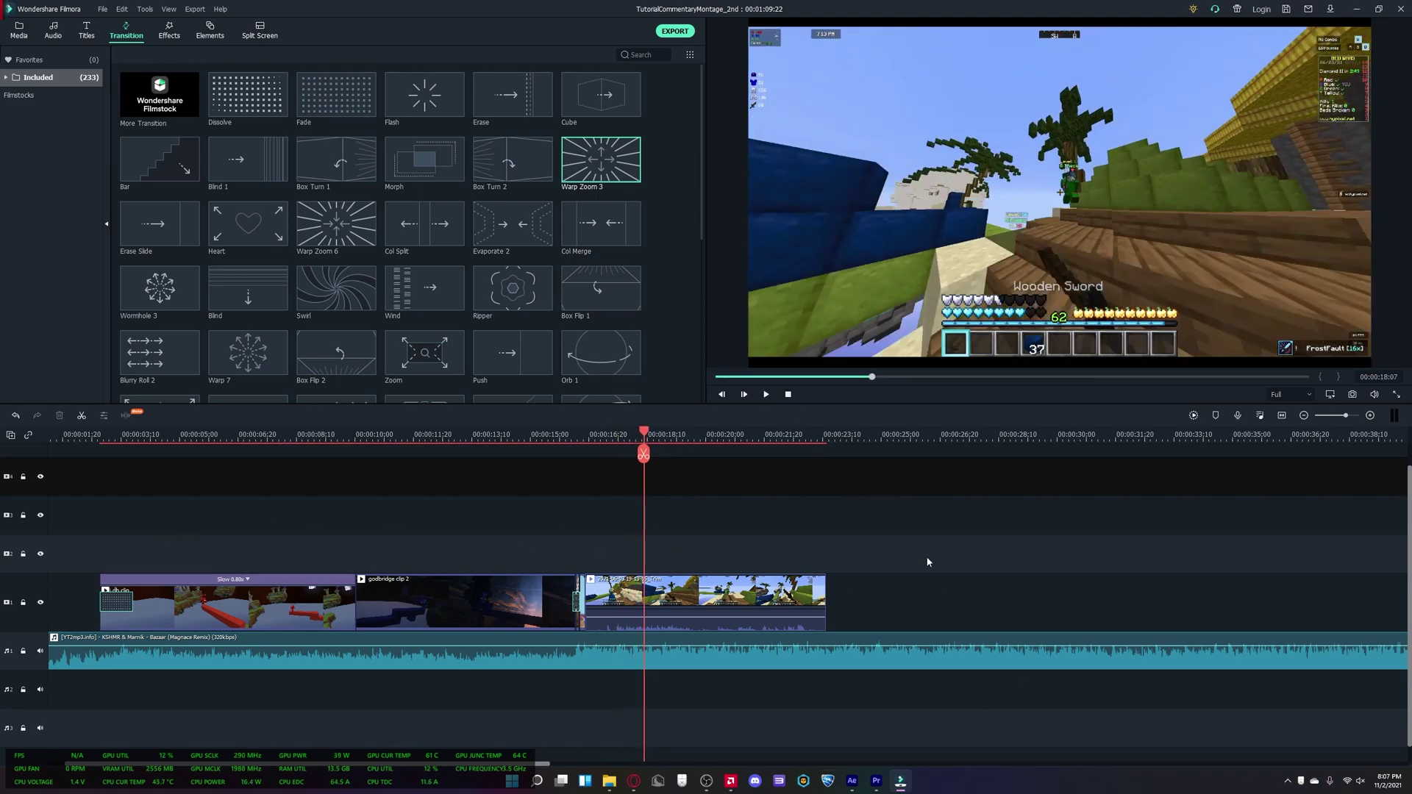
- Return to the end of godbridge clip 2 and scrub through its last frames before the transition, stopping at 00:00:15:06
click(568, 437)
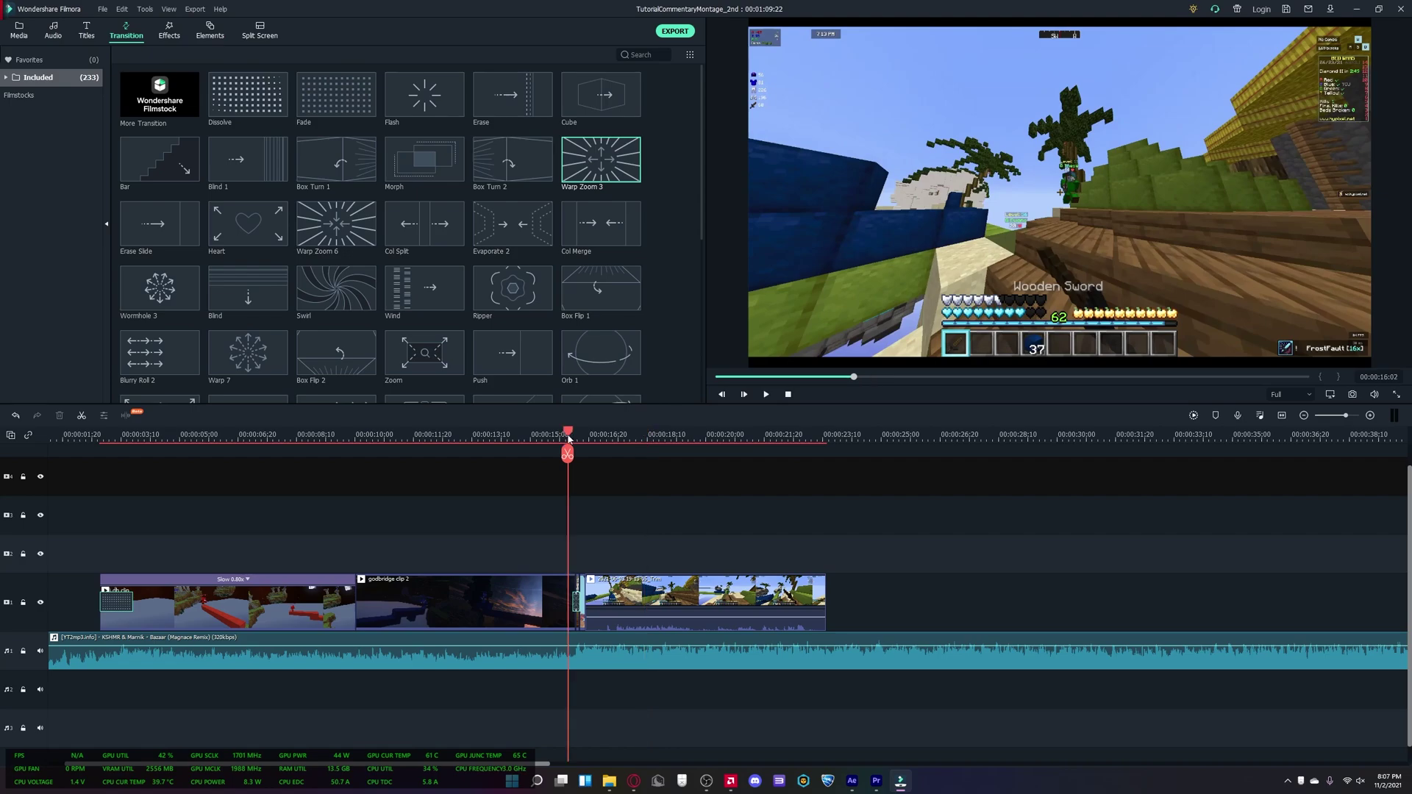
mouse_move(567, 435)
mouse_down()
mouse_move(114, 436)
mouse_move(137, 433)
mouse_move(296, 435)
mouse_move(352, 454)
mouse_move(104, 463)
mouse_move(379, 468)
mouse_move(416, 478)
mouse_move(347, 482)
mouse_move(416, 483)
mouse_move(540, 465)
mouse_move(580, 433)
mouse_move(552, 432)
mouse_up()
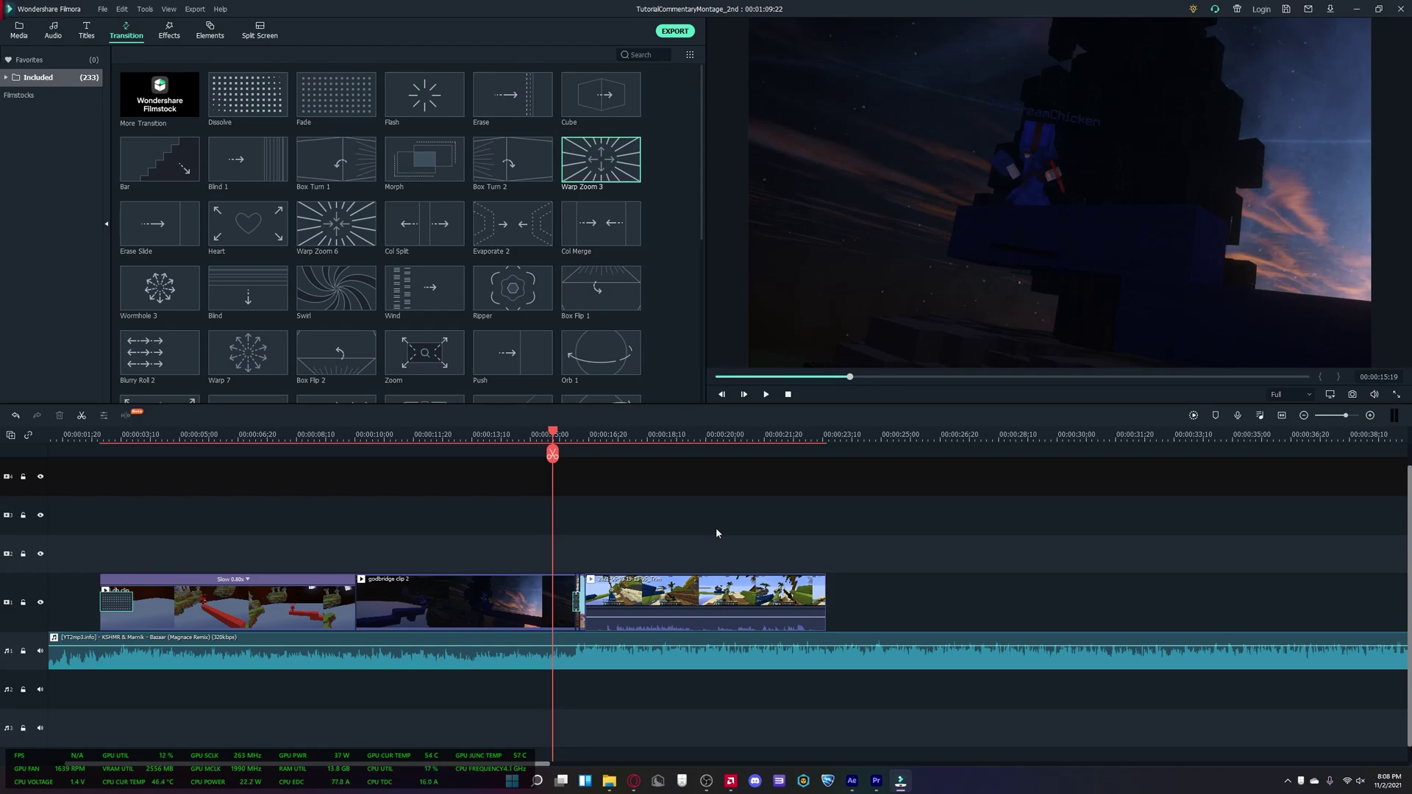
mouse_move(552, 432)
mouse_down()
mouse_move(579, 431)
mouse_move(552, 434)
mouse_up()
drag(556, 438, 556, 438)
drag(466, 439, 539, 432)
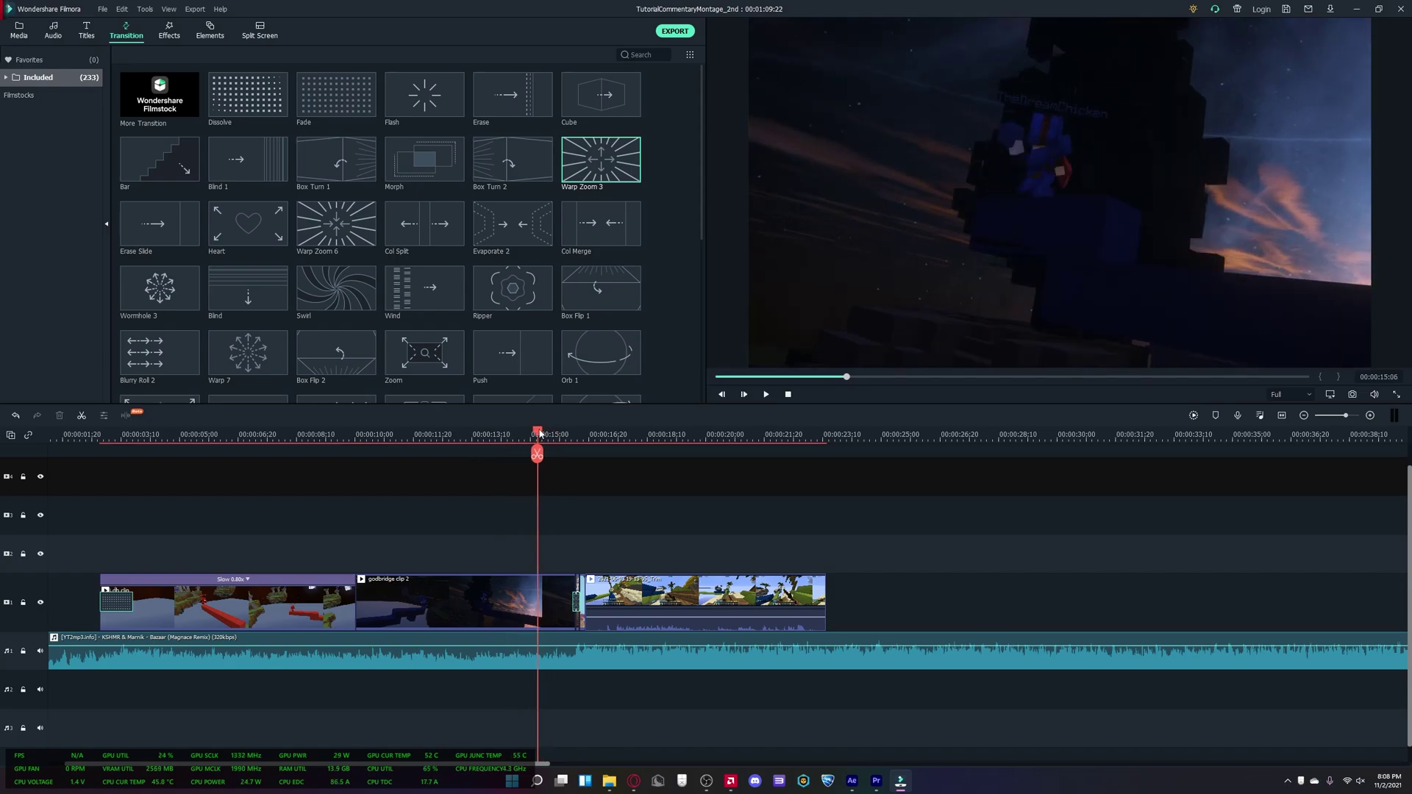